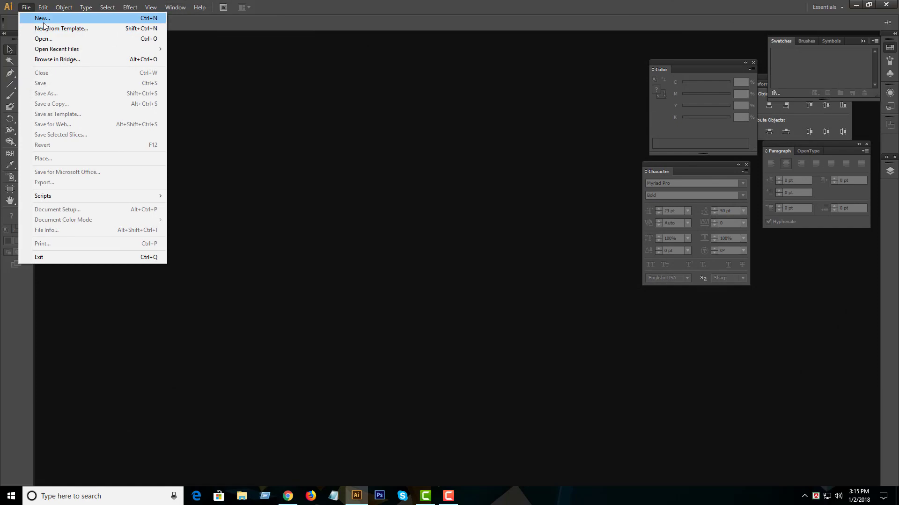
Step: Open the New Document dialog from the File menu
click(57, 17)
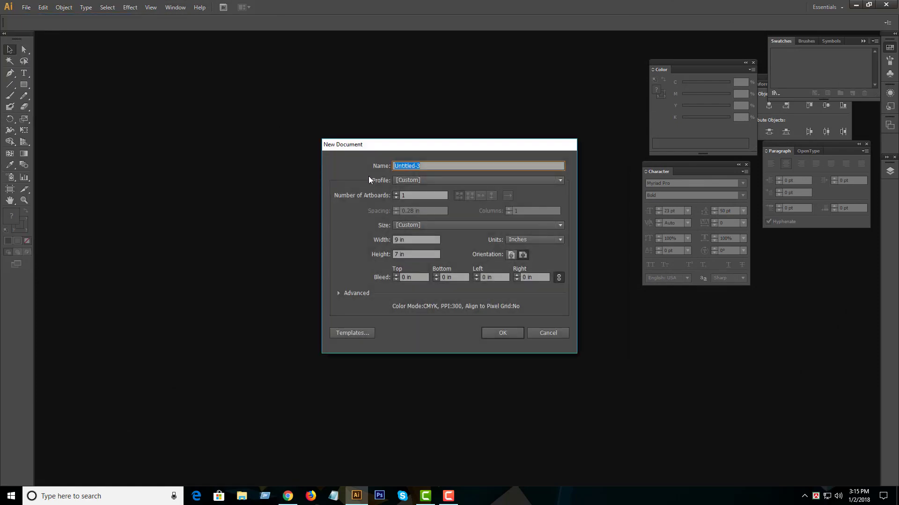
Step: Create a document named 'calender design', 9 in wide by 7 in high, in inches
key(BackSpace)
text(ca)
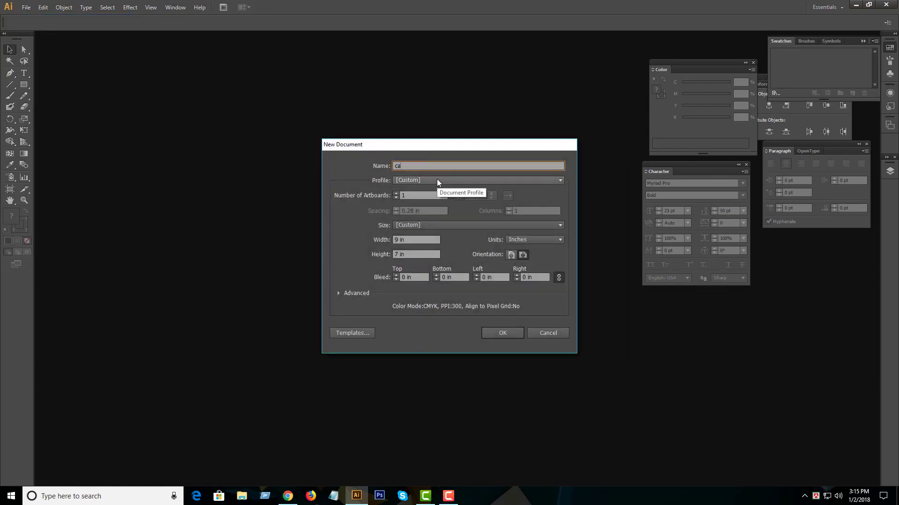
text(lender design)
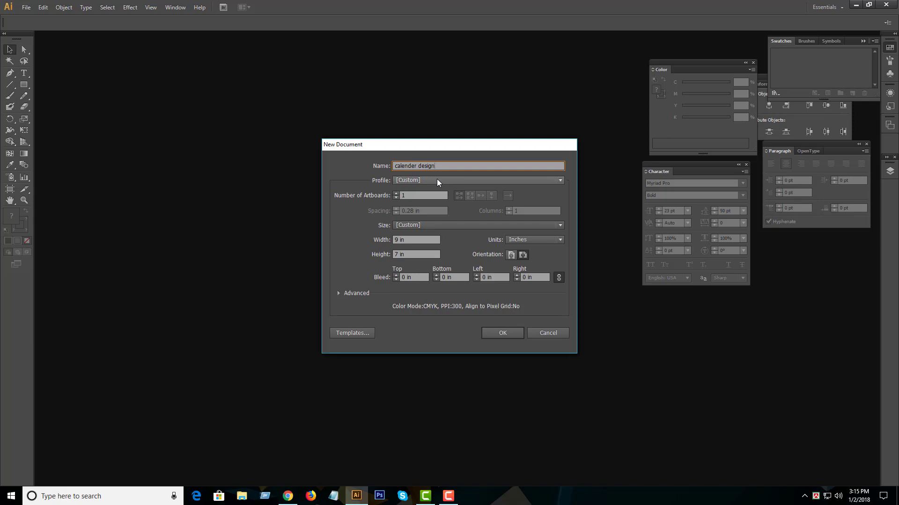
click(418, 240)
key(Tab)
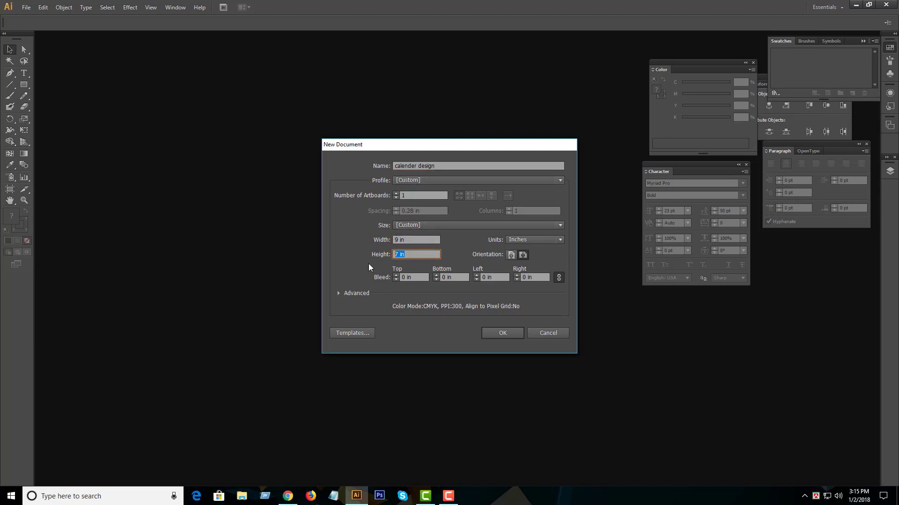
click(424, 254)
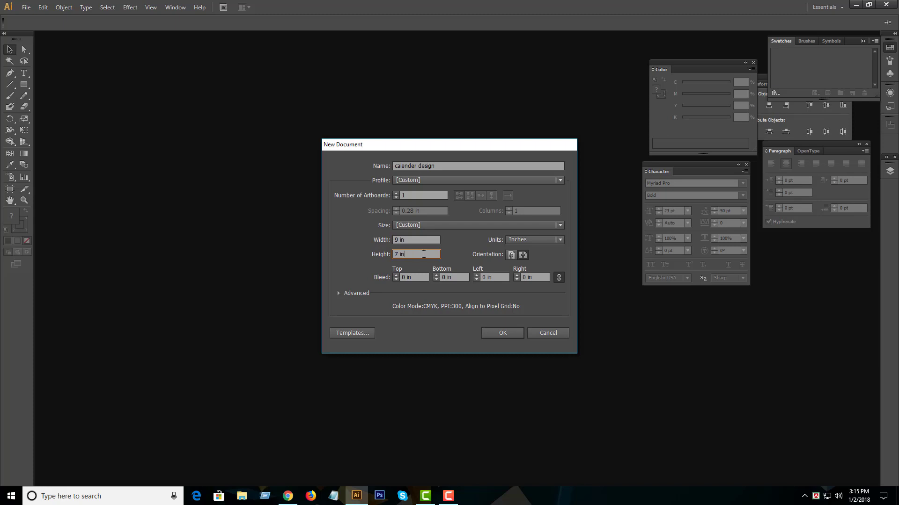
click(532, 242)
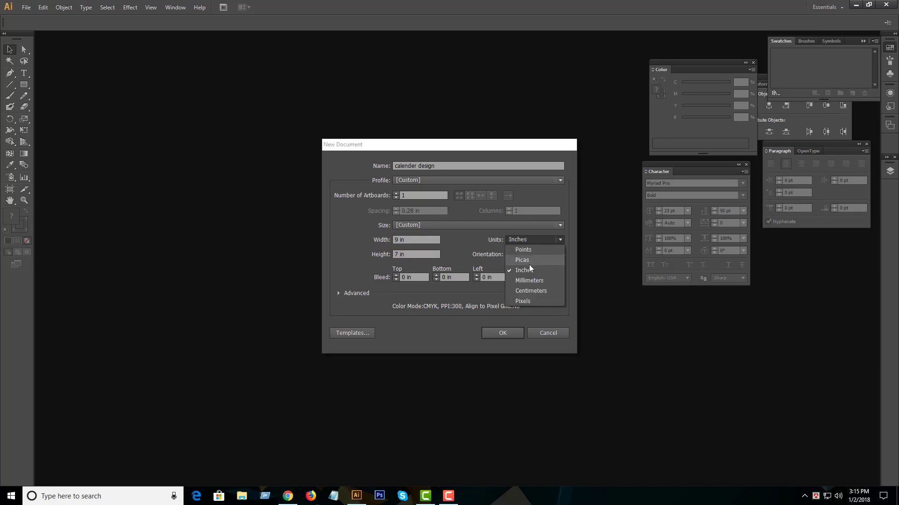
click(573, 270)
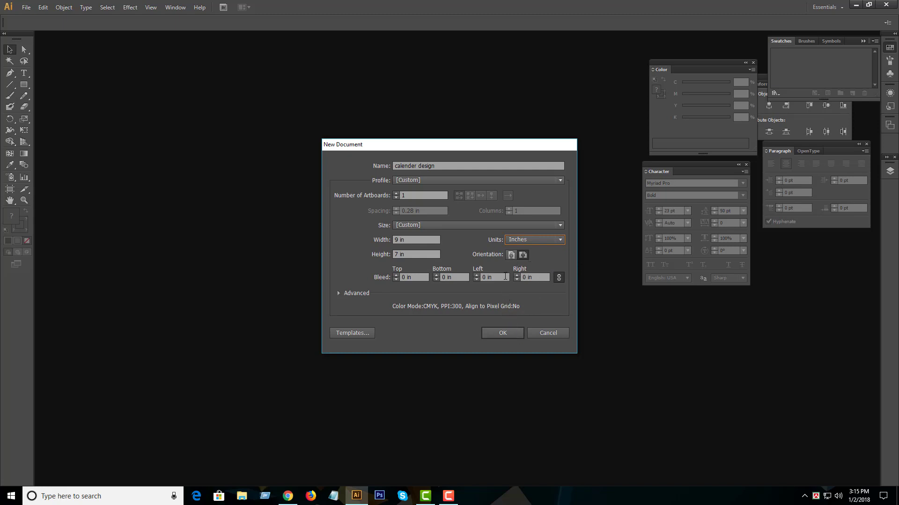
click(502, 332)
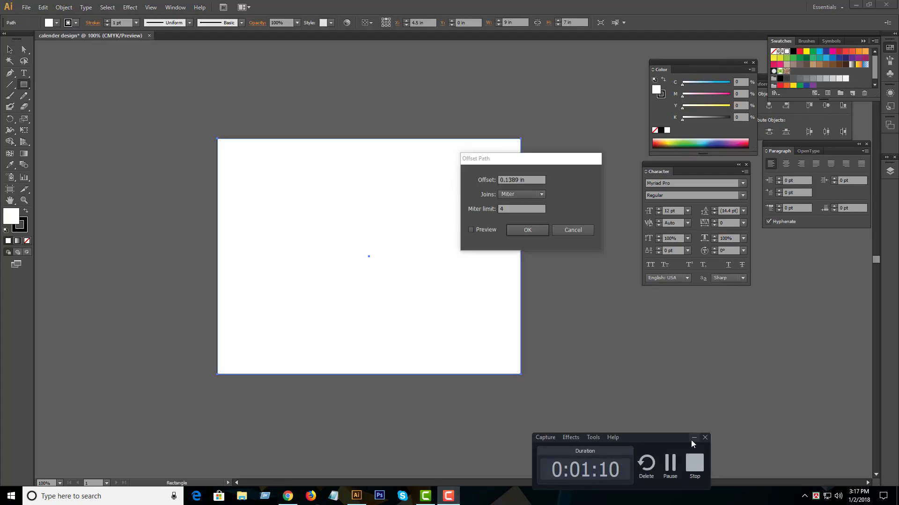
Step: Offset the page rectangle by -0.3 in to an 8.4 × 6.4 in inset, and show rulers
click(692, 439)
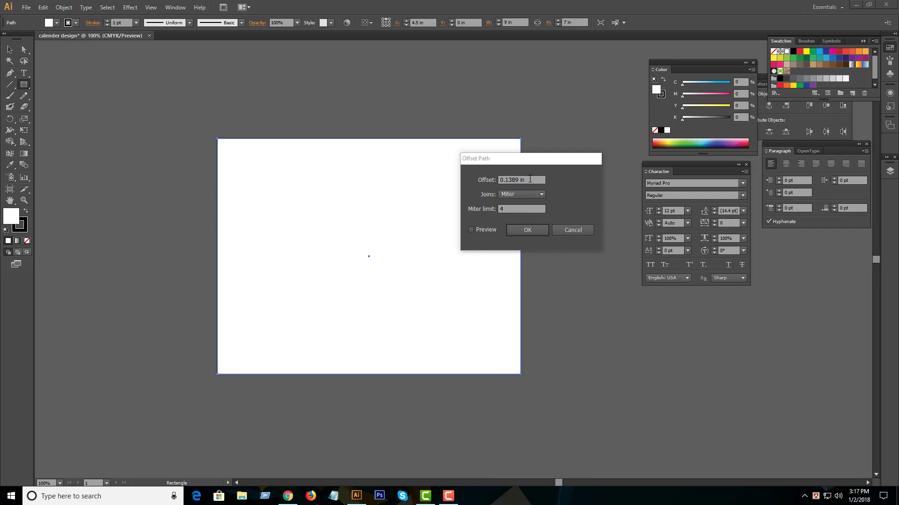
click(473, 182)
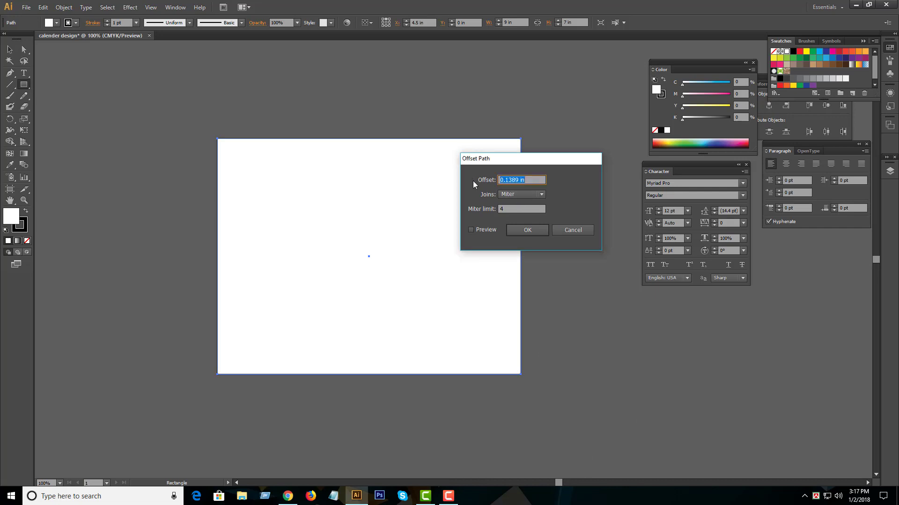
text(-0.)
text(0)
click(472, 229)
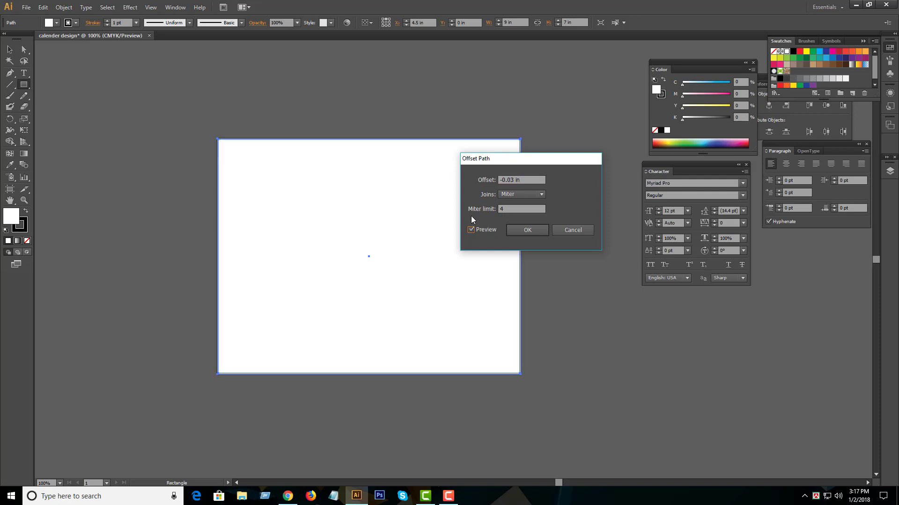
click(513, 180)
key(BackSpace)
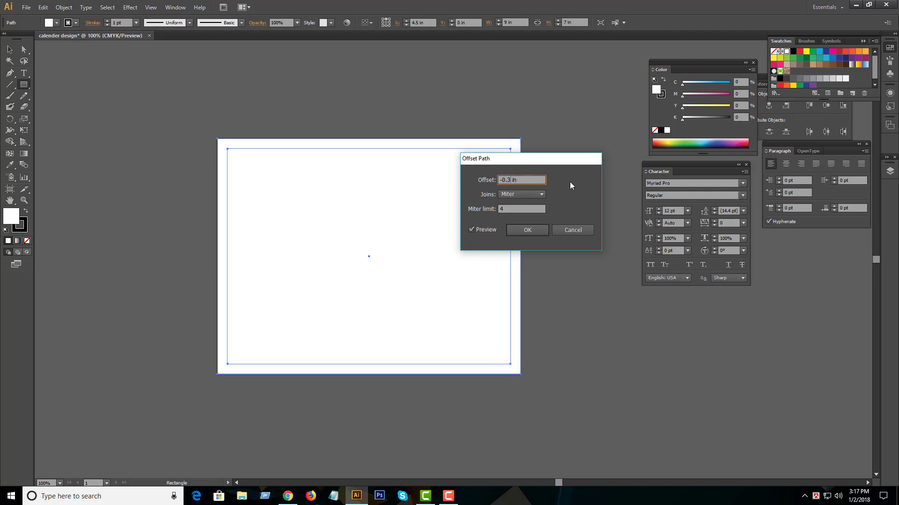
click(527, 230)
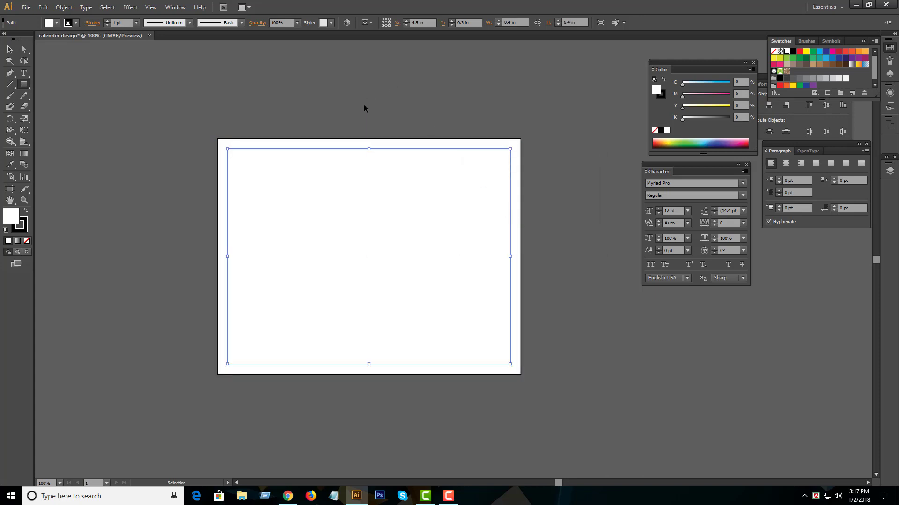
key(ctrl+r)
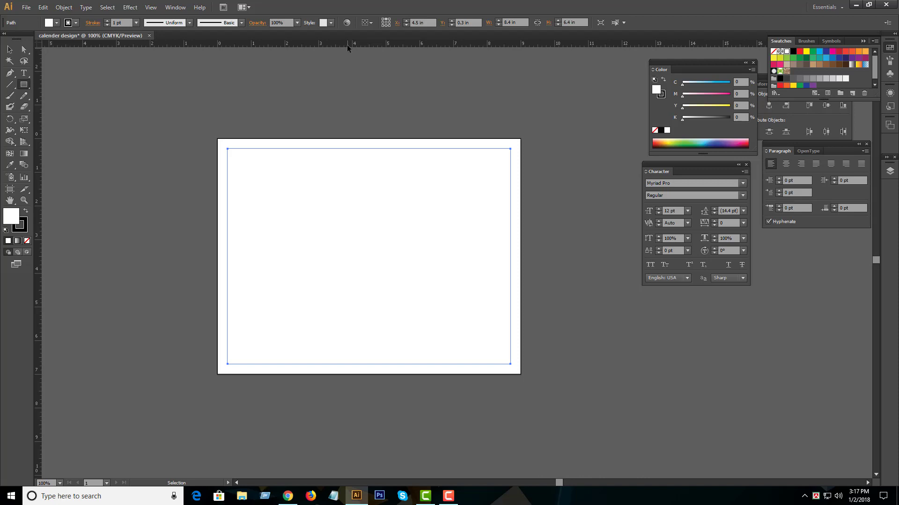
Step: Keep ruler units in inches and convert the inset rectangle into 0.3 in margin guides
right_click(346, 44)
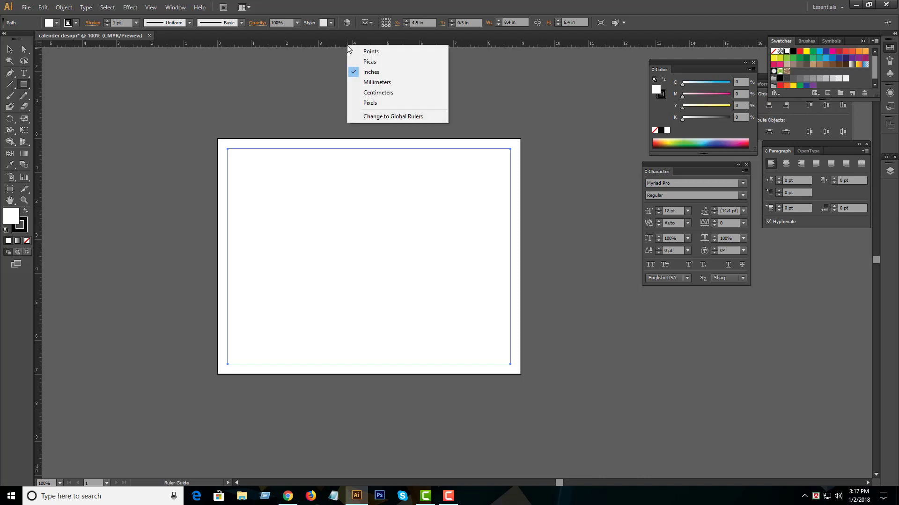
click(356, 74)
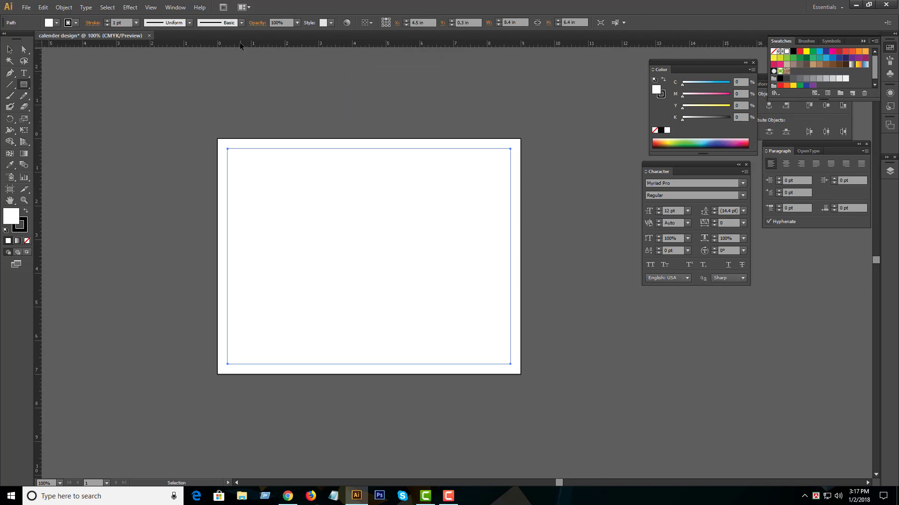
drag(240, 44, 239, 44)
right_click(248, 44)
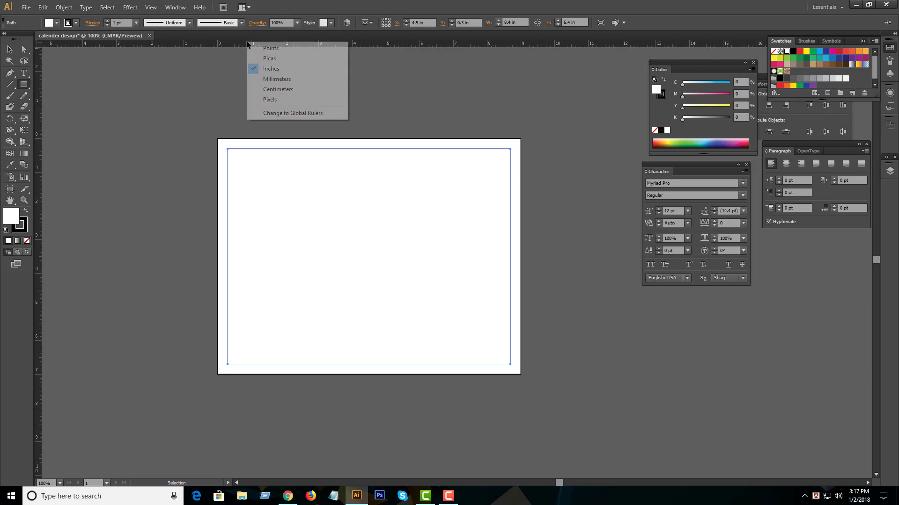
click(267, 68)
key(ctrl+5)
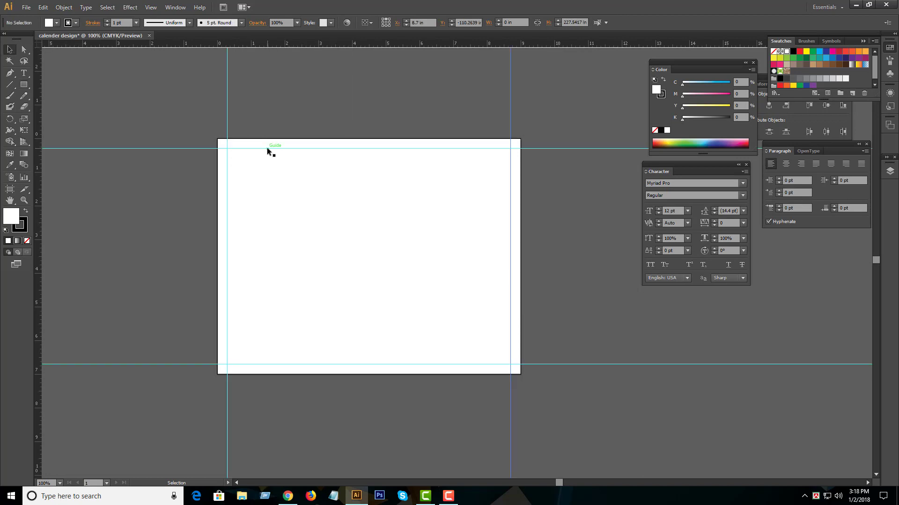
click(225, 195)
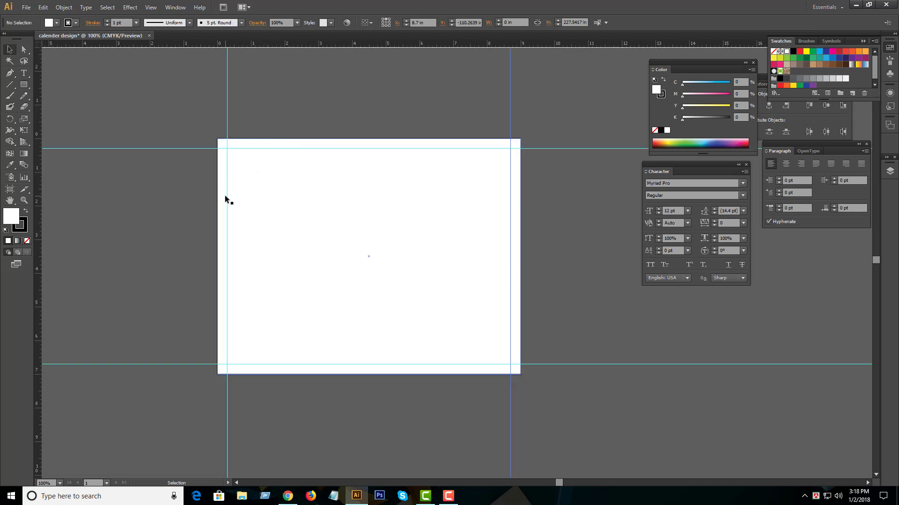
click(279, 201)
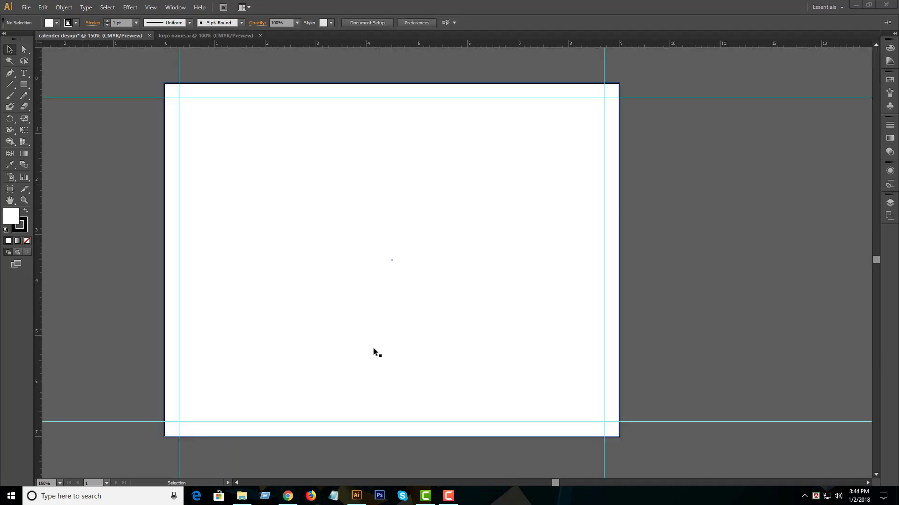
Step: Bring the logo and contact text group from 'logo name.ai' to the calendar's lower-left corner
click(445, 498)
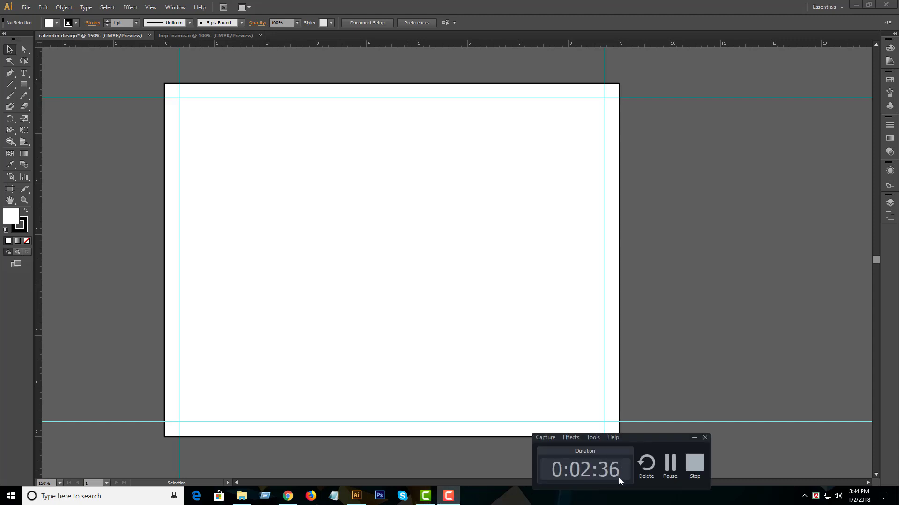
click(694, 437)
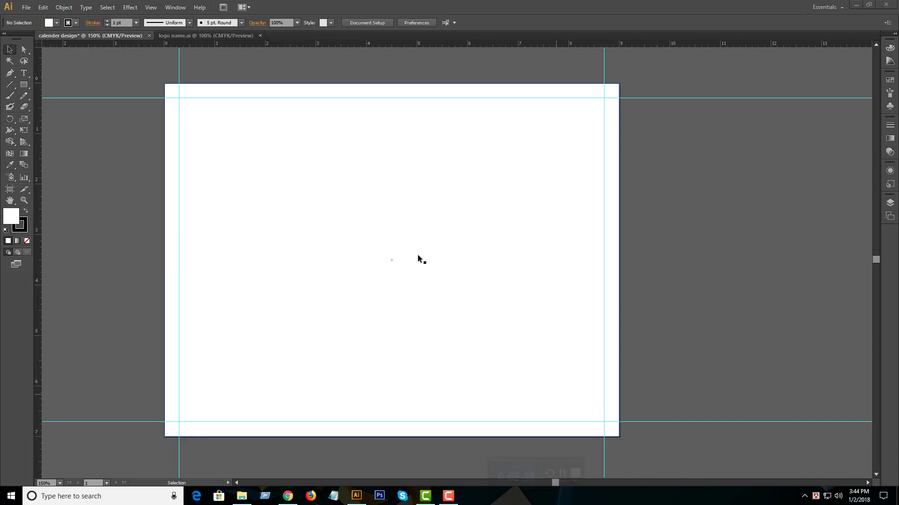
click(206, 36)
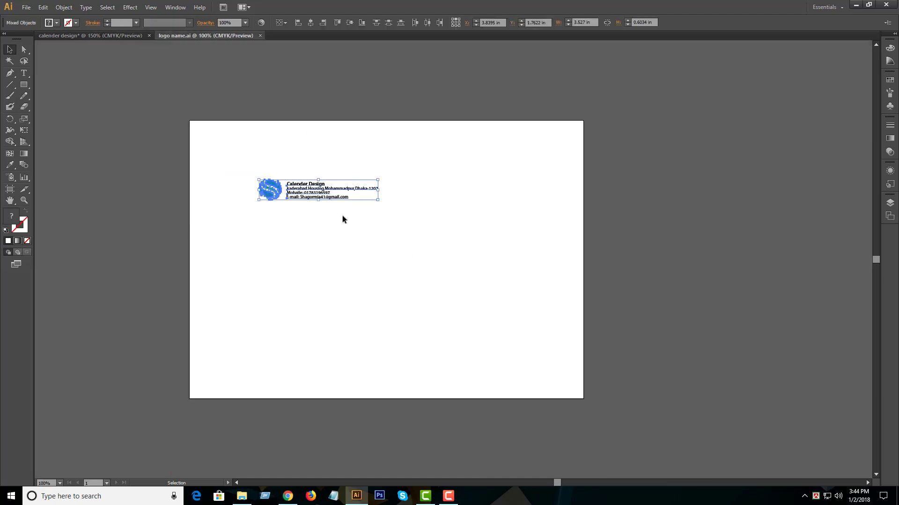
click(166, 157)
mouse_move(243, 185)
mouse_down()
mouse_move(230, 186)
mouse_move(256, 391)
mouse_up()
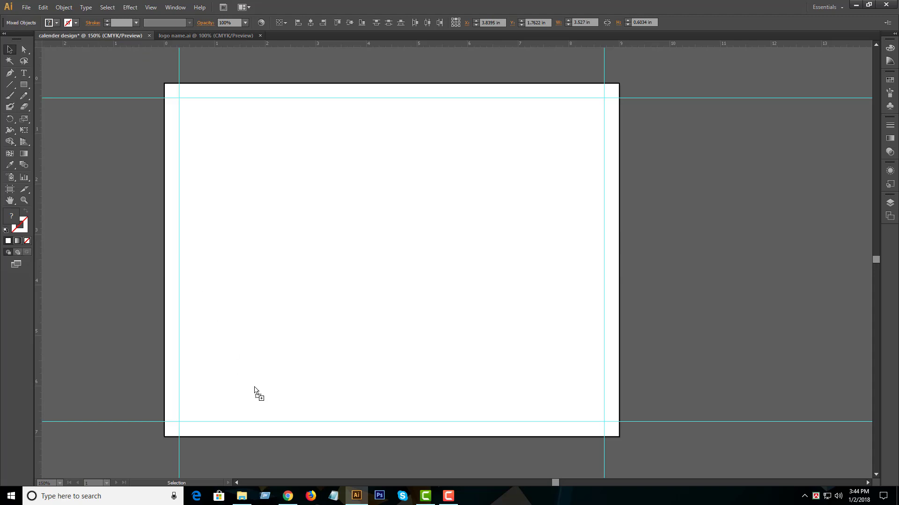
drag(258, 381, 270, 381)
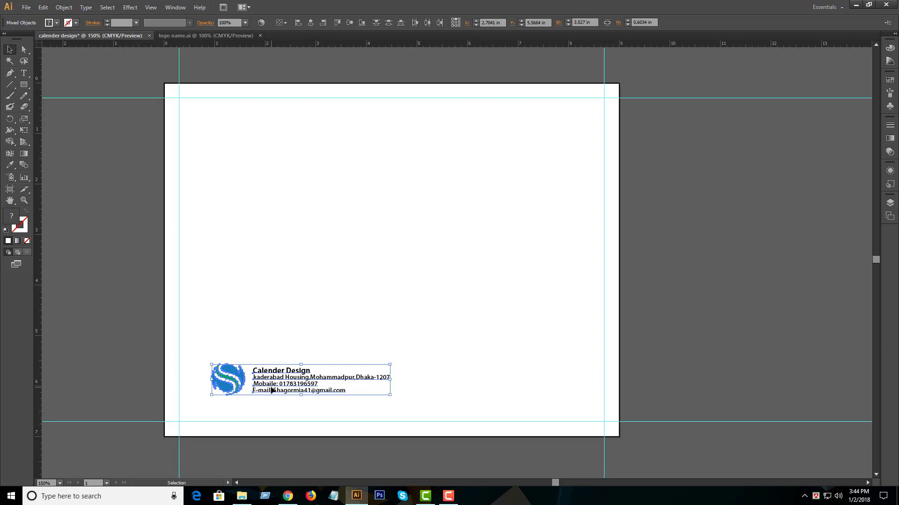
Step: Select the logo and contact text together and move the footer block left and down
click(276, 310)
click(279, 372)
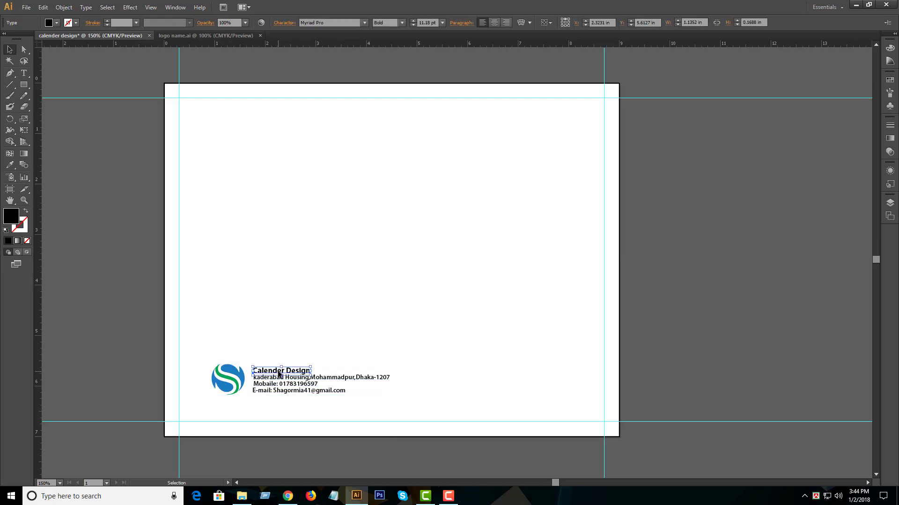
drag(206, 341, 379, 418)
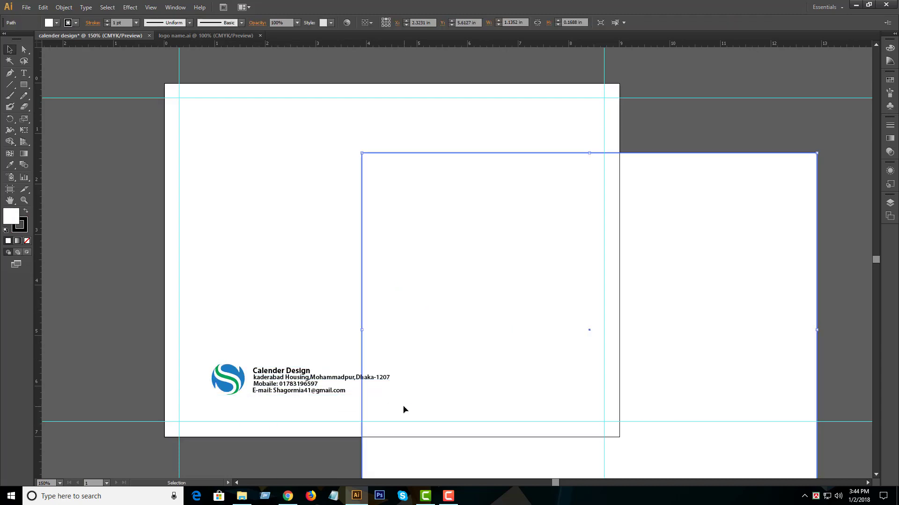
key(ctrl+z)
click(309, 378)
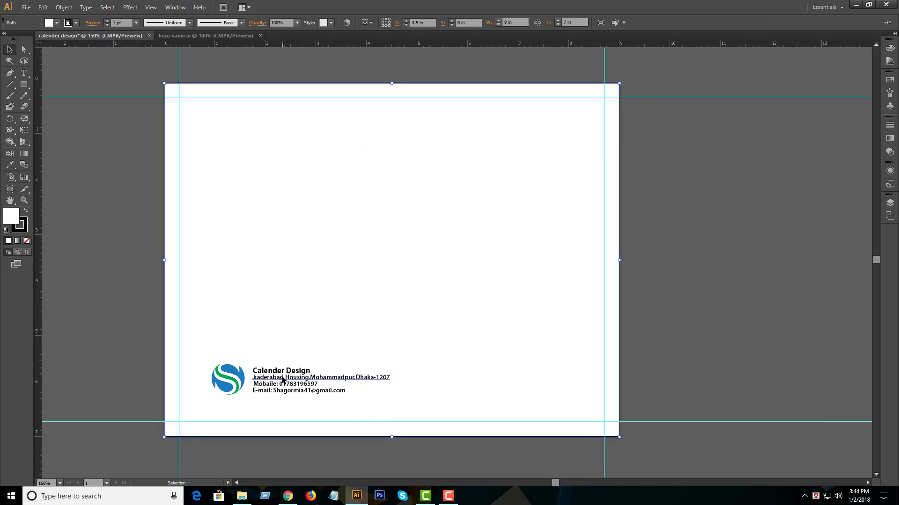
click(207, 341)
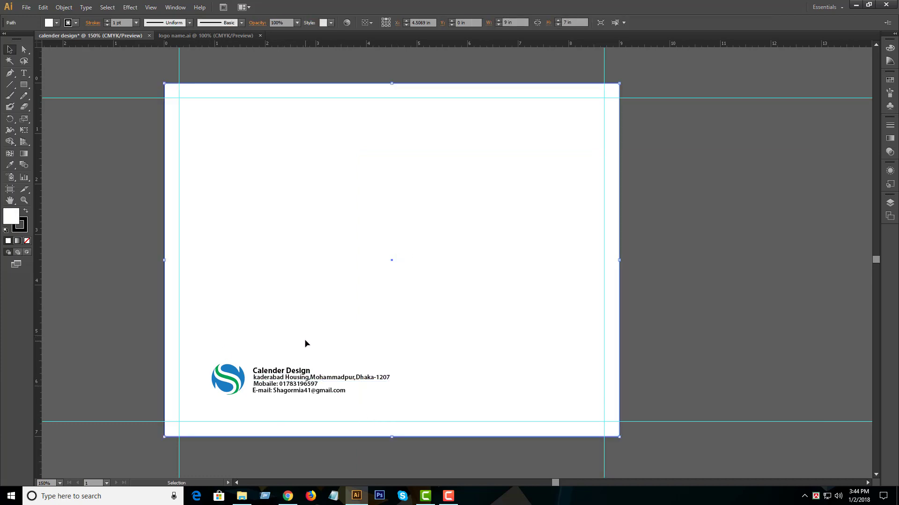
key(ctrl+2)
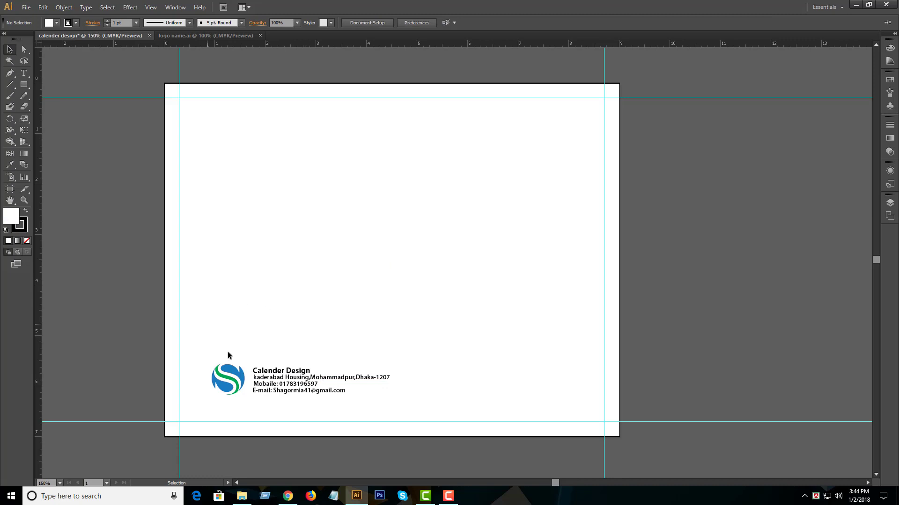
drag(228, 356, 370, 407)
mouse_move(292, 395)
mouse_down()
mouse_move(256, 404)
mouse_move(290, 406)
mouse_up()
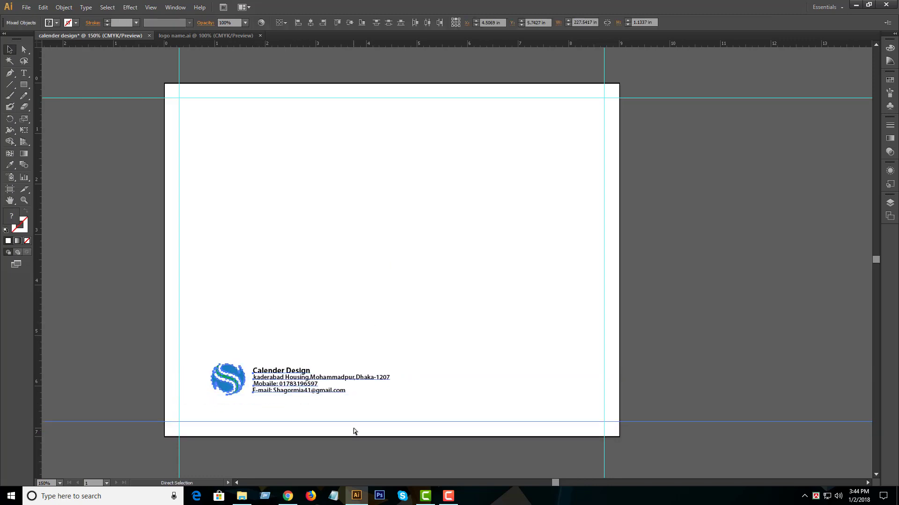
click(378, 337)
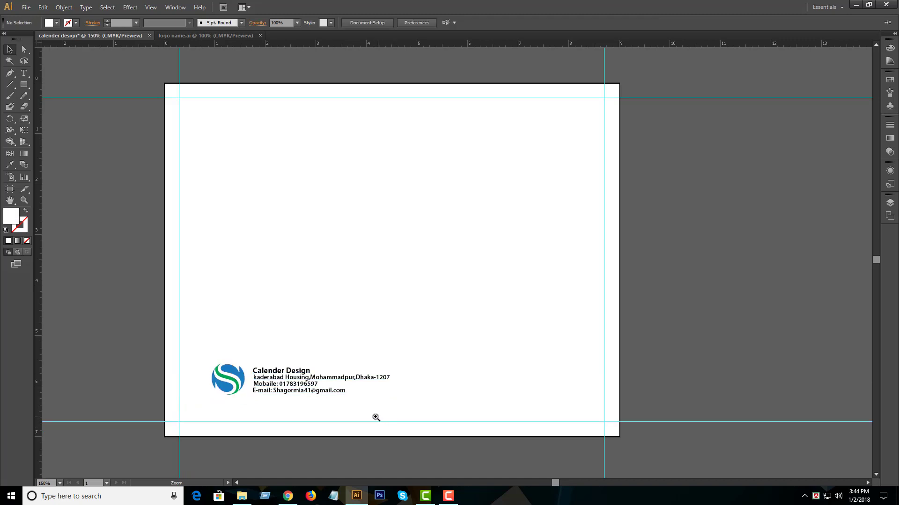
Step: Zoom in on the footer and shift the logo and contact block down and left
click(353, 417)
mouse_move(341, 305)
mouse_down()
mouse_move(435, 164)
mouse_move(388, 275)
mouse_up()
click(414, 234)
click(365, 178)
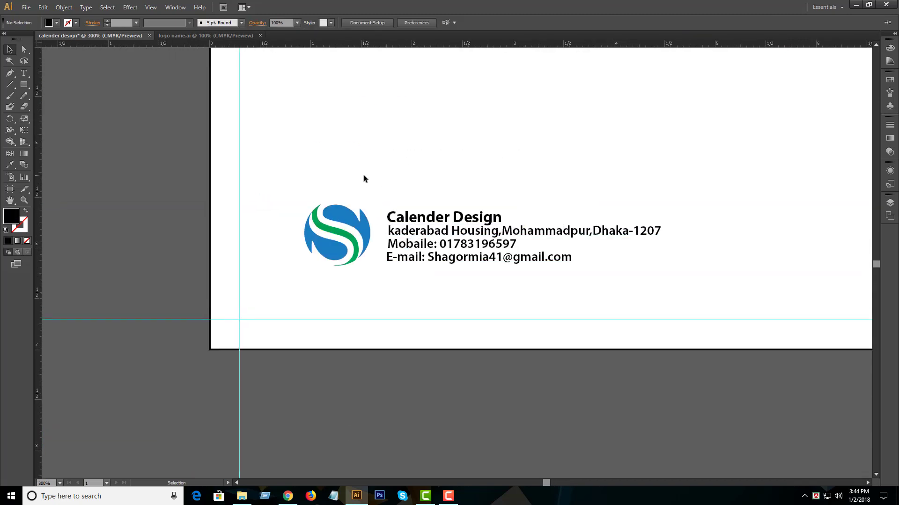
mouse_move(651, 266)
mouse_down()
mouse_move(371, 226)
mouse_move(302, 197)
mouse_up()
mouse_move(423, 239)
mouse_down()
mouse_move(363, 272)
mouse_move(356, 285)
mouse_up()
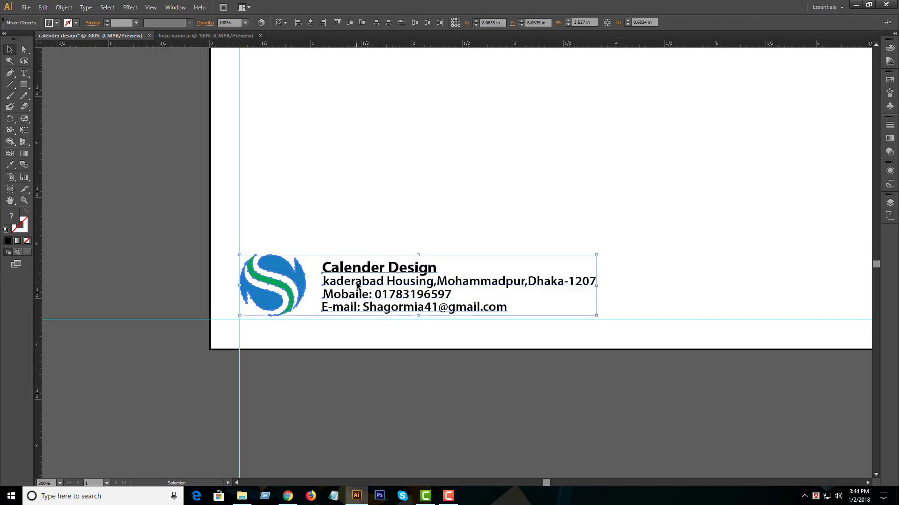
ctrl+alt+click(492, 261)
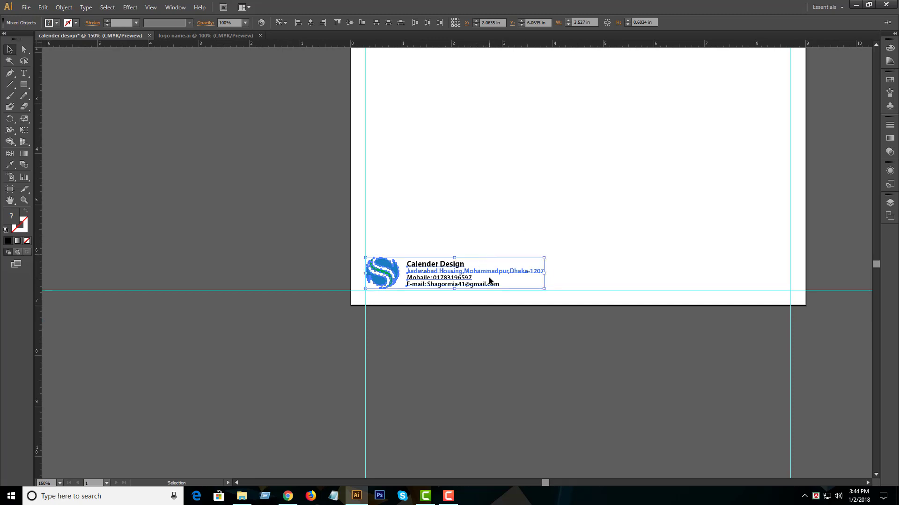
key(ctrl+shift+a)
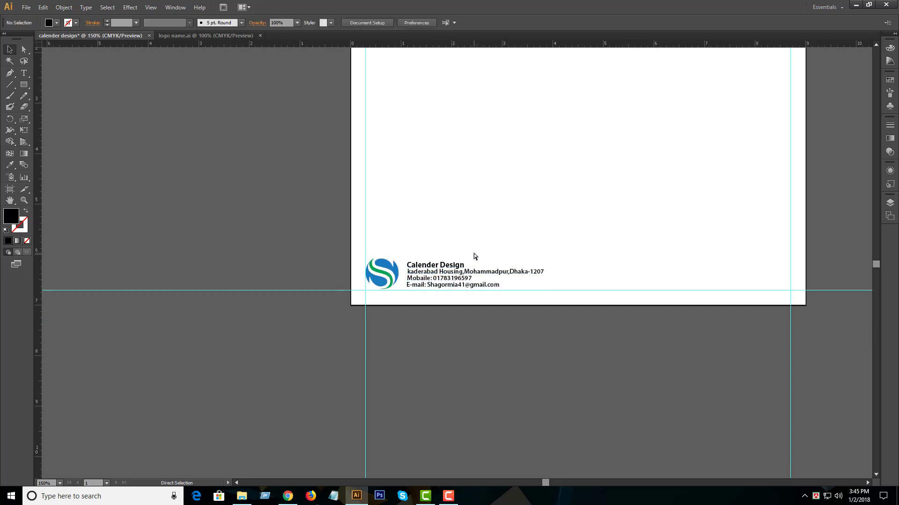
ctrl+alt+click(475, 256)
ctrl+click(459, 274)
ctrl+click(458, 273)
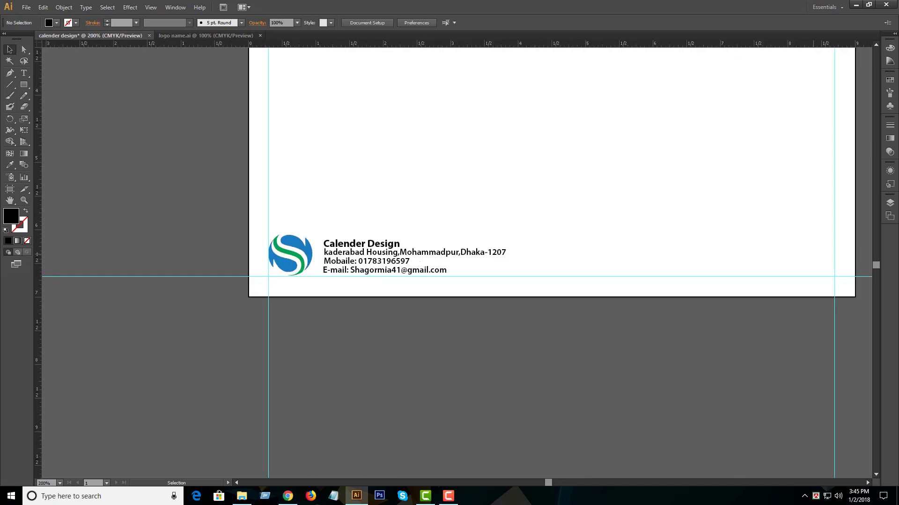
Step: Enlarge the logo and contact text slightly and snap it to the left and bottom guides
click(281, 260)
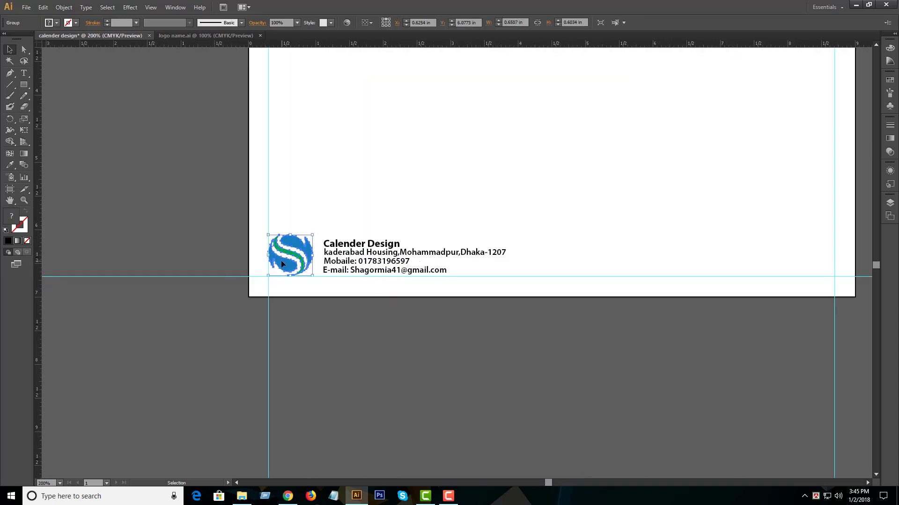
drag(286, 211, 459, 273)
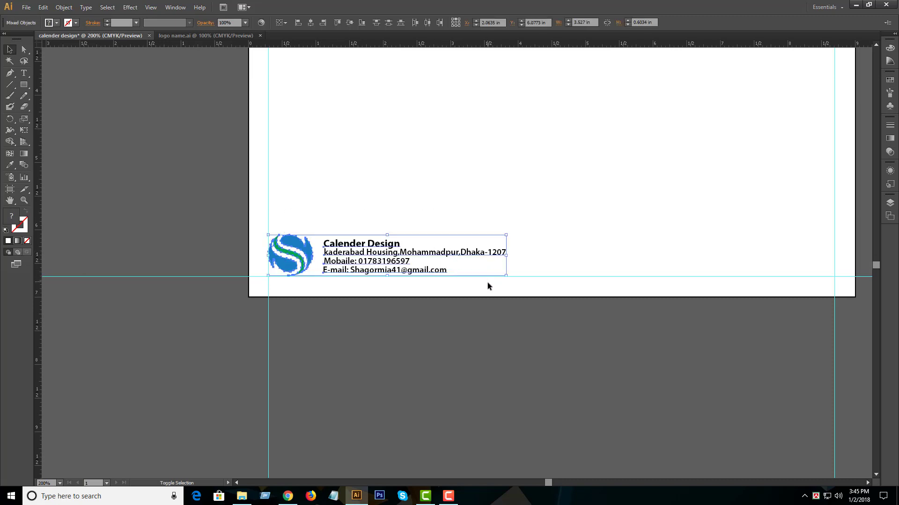
drag(506, 276, 523, 279)
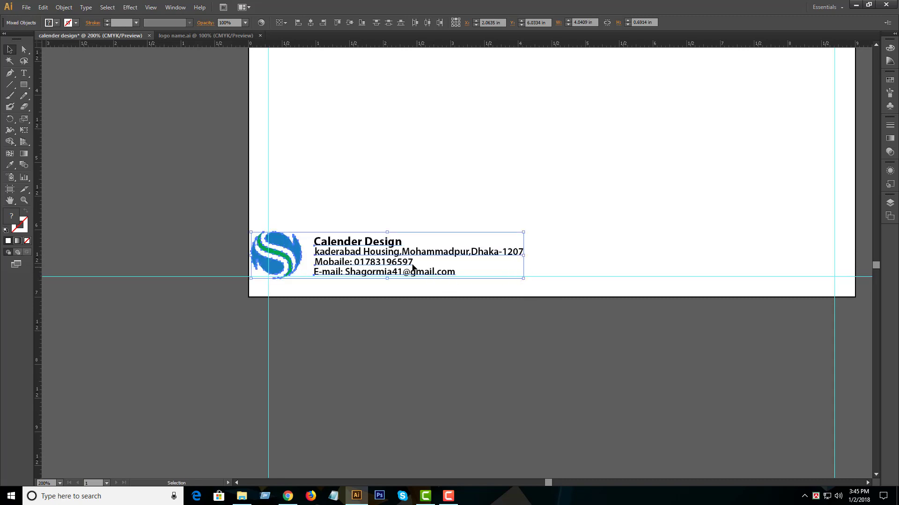
mouse_move(404, 261)
mouse_down()
mouse_move(427, 258)
mouse_move(421, 268)
mouse_up()
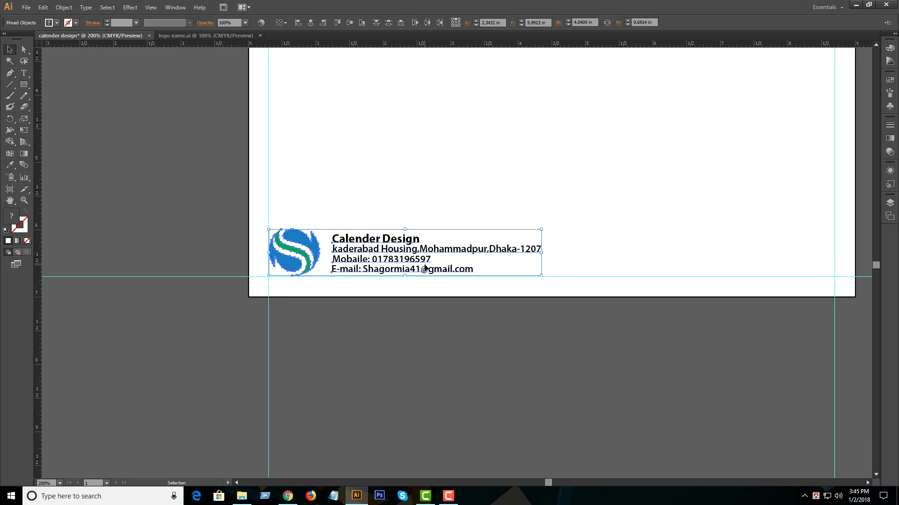
click(498, 178)
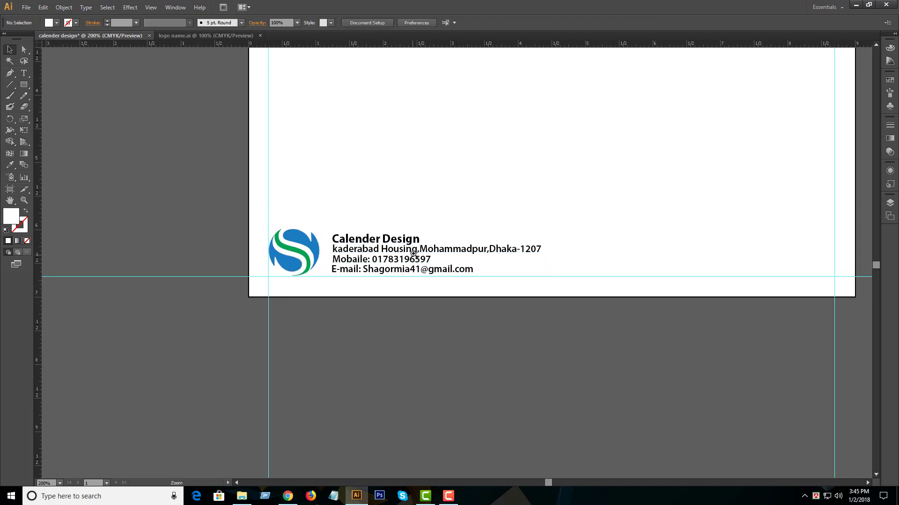
ctrl+alt+click(414, 249)
ctrl+alt+click(491, 209)
mouse_move(471, 232)
mouse_down()
mouse_move(445, 291)
mouse_move(382, 264)
mouse_up()
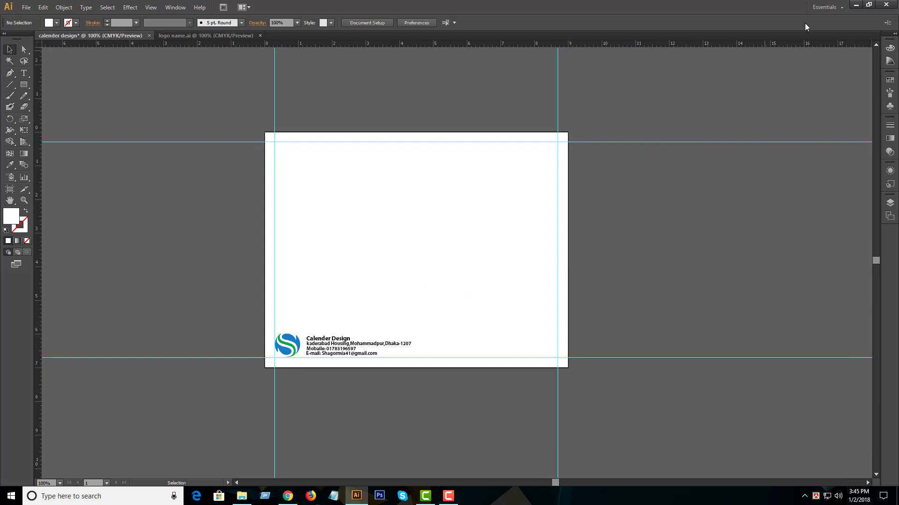
Step: Copy the Eiffel Tower photo from the browser
click(856, 5)
click(281, 249)
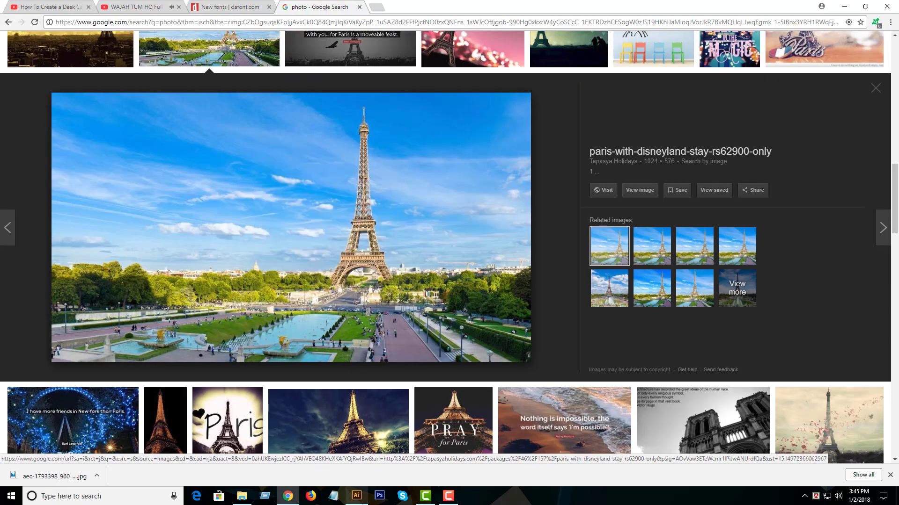
click(312, 454)
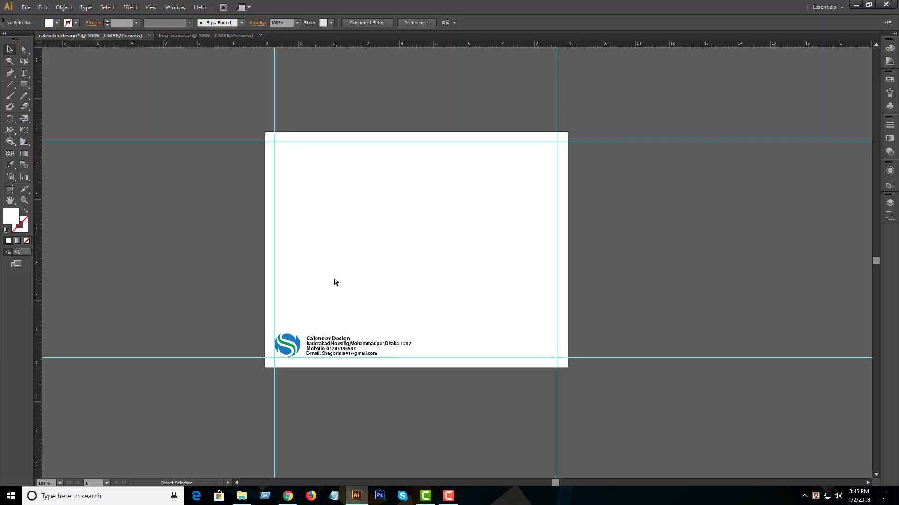
Step: Paste the Eiffel Tower photo, size it to about 6.72 × 3.78 in, and place it top-right
key(ctrl+v)
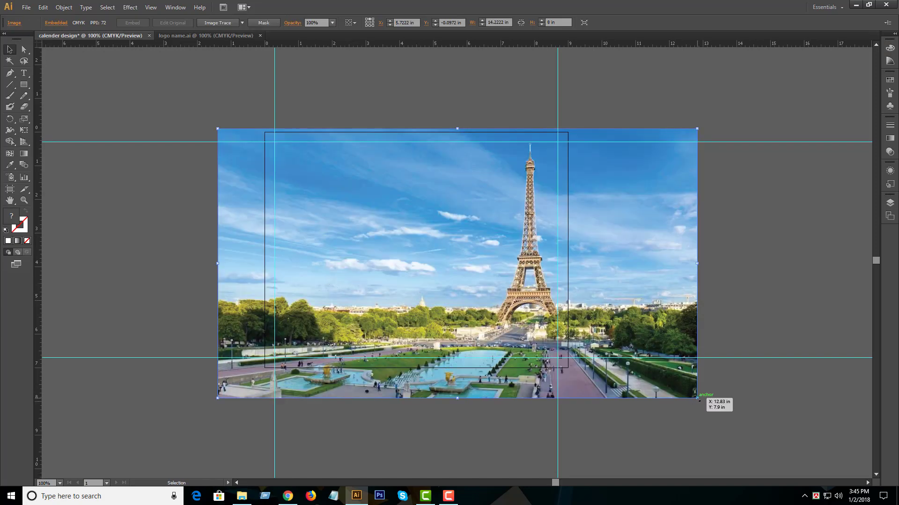
drag(697, 398, 543, 370)
drag(486, 284, 501, 201)
drag(500, 202, 500, 202)
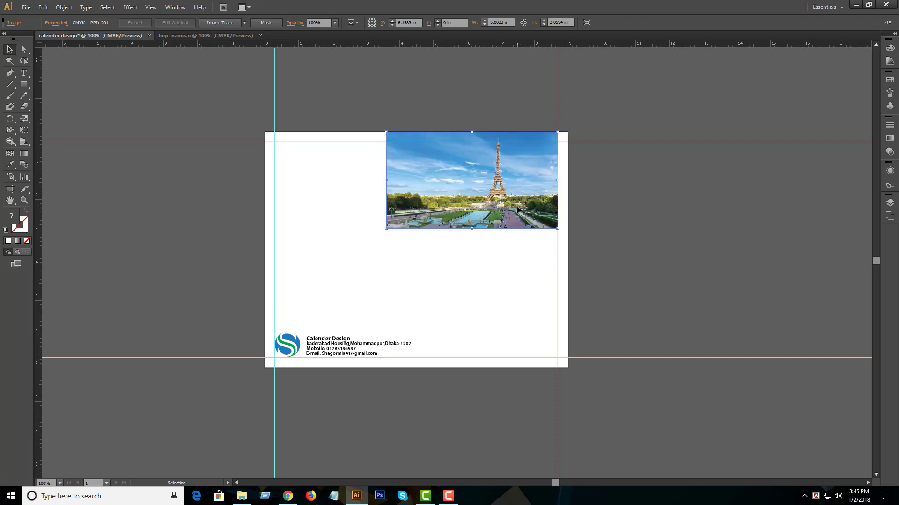
drag(462, 206, 429, 210)
drag(524, 231, 552, 247)
drag(488, 215, 505, 226)
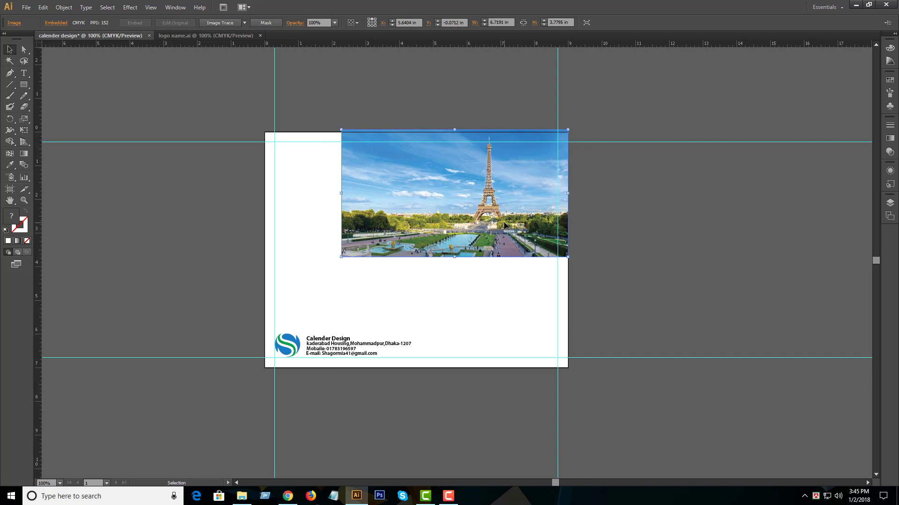
key(Up)
key(Up)
key(Up)
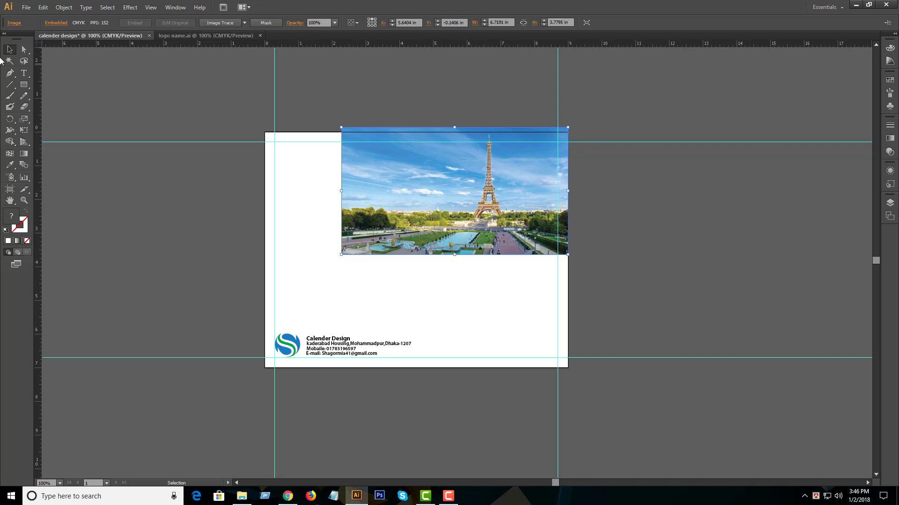
click(94, 61)
Step: Draw a white rectangle over the upper-right photo area
key(m)
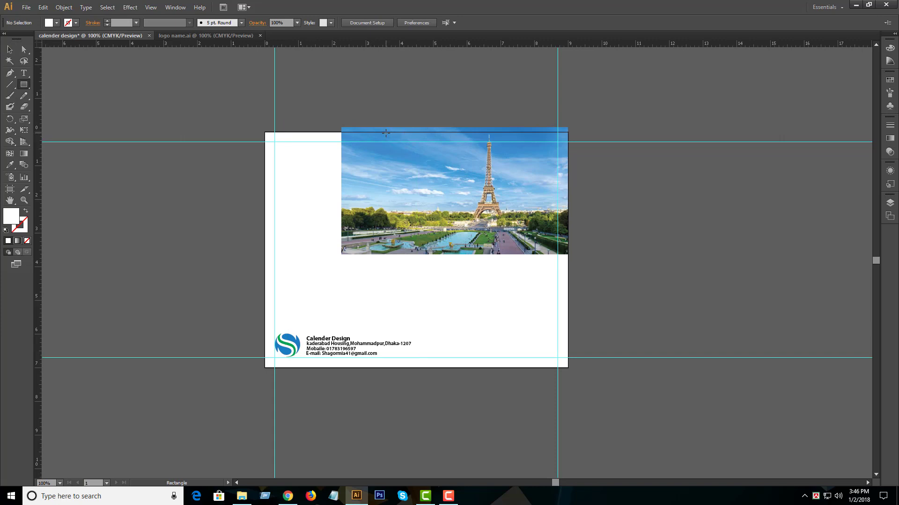
drag(386, 144, 567, 207)
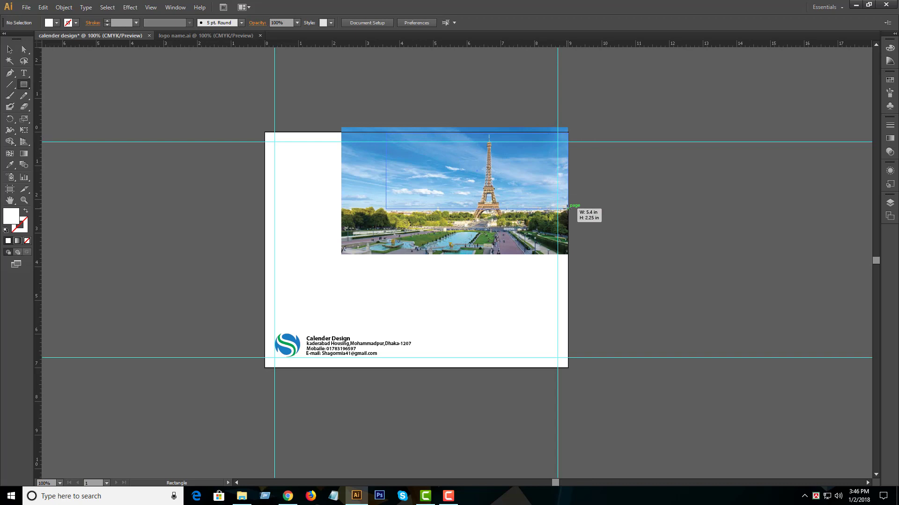
drag(567, 206, 567, 220)
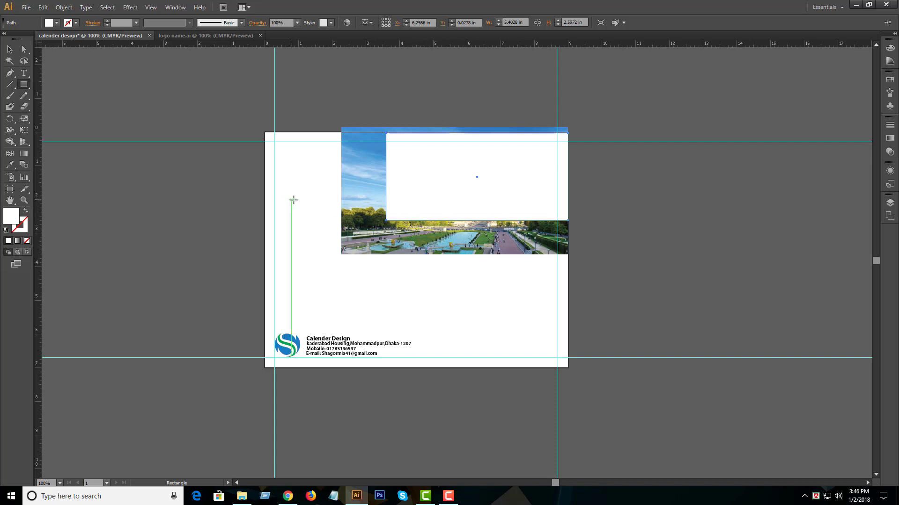
key(v)
click(10, 49)
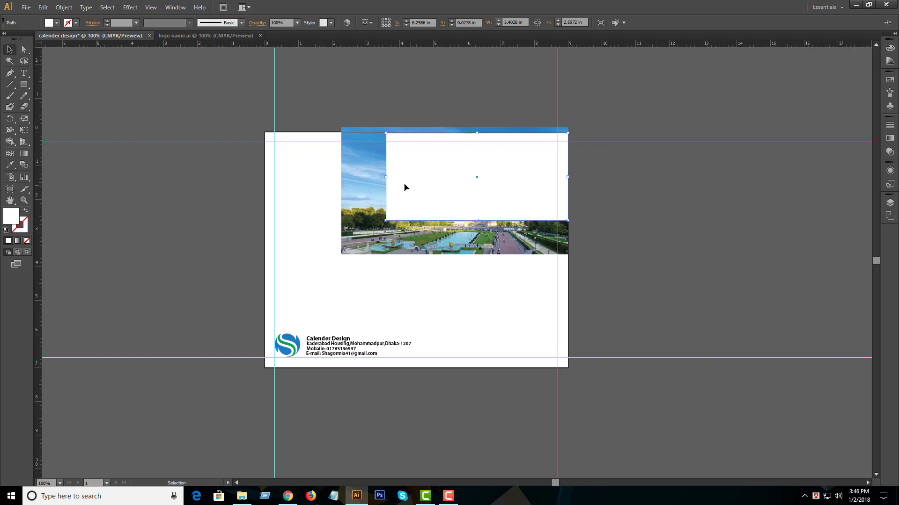
click(386, 177)
Step: Fit the photo to the guides and page top, and align the rectangle to the top edge
click(456, 242)
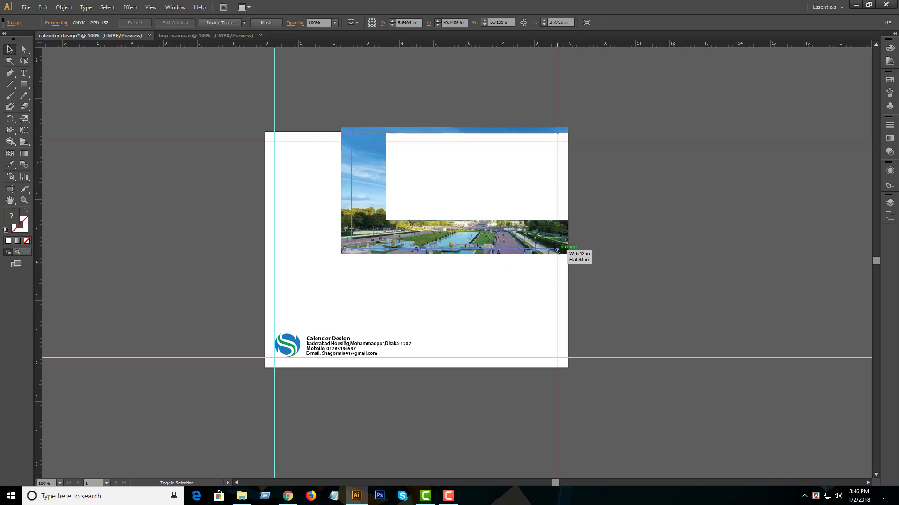
drag(567, 255, 557, 249)
drag(494, 234, 498, 241)
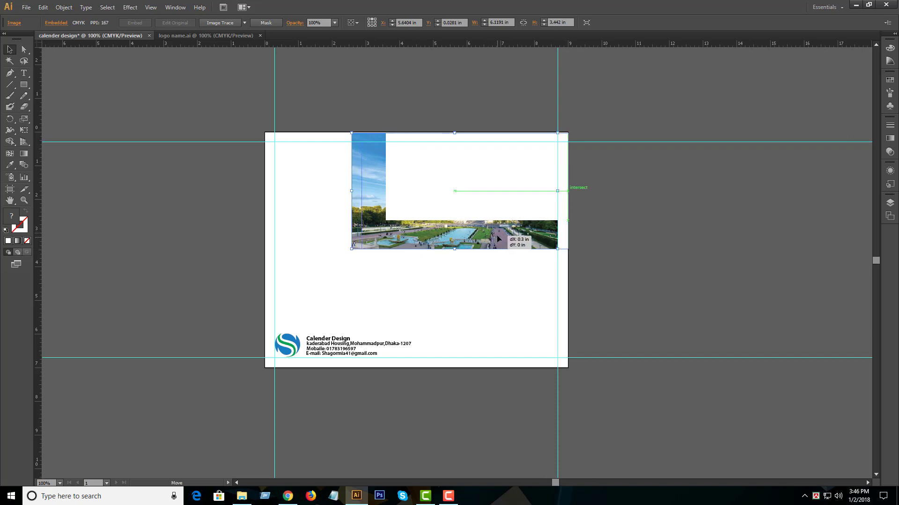
drag(498, 239, 497, 237)
click(478, 196)
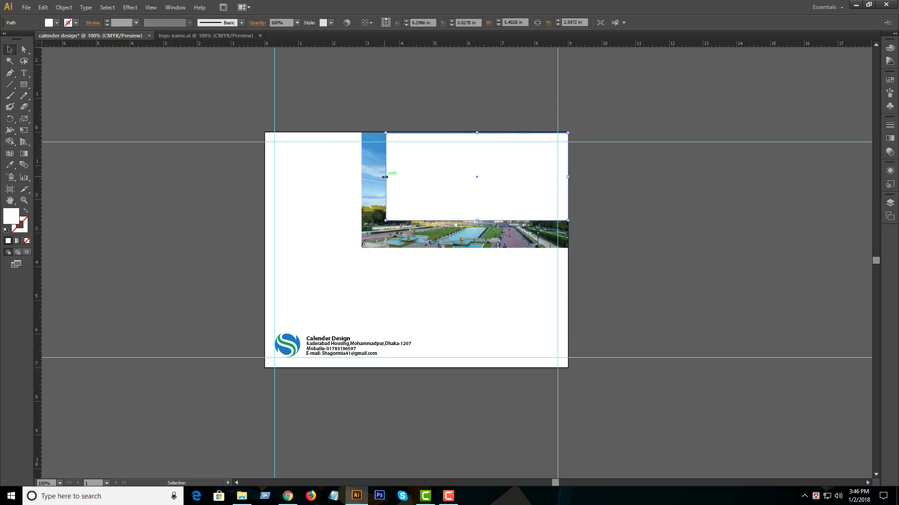
drag(384, 177, 381, 177)
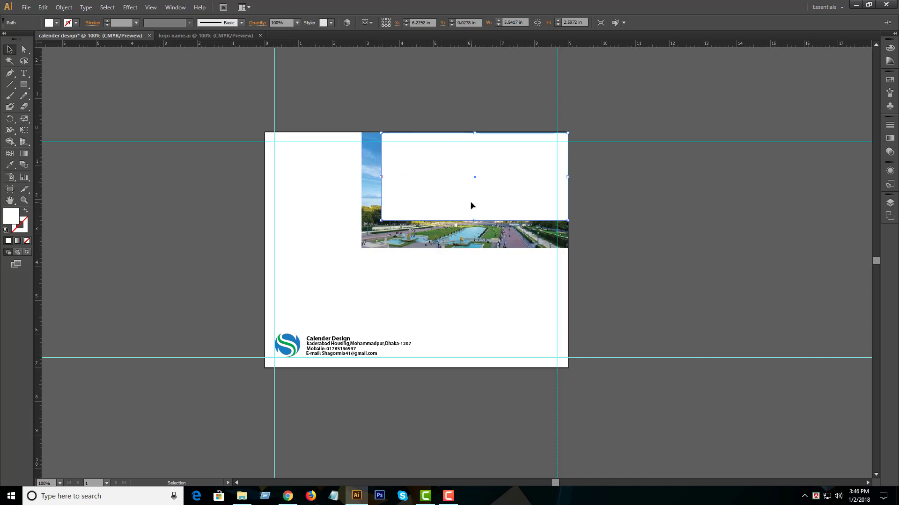
key(Up)
key(Up)
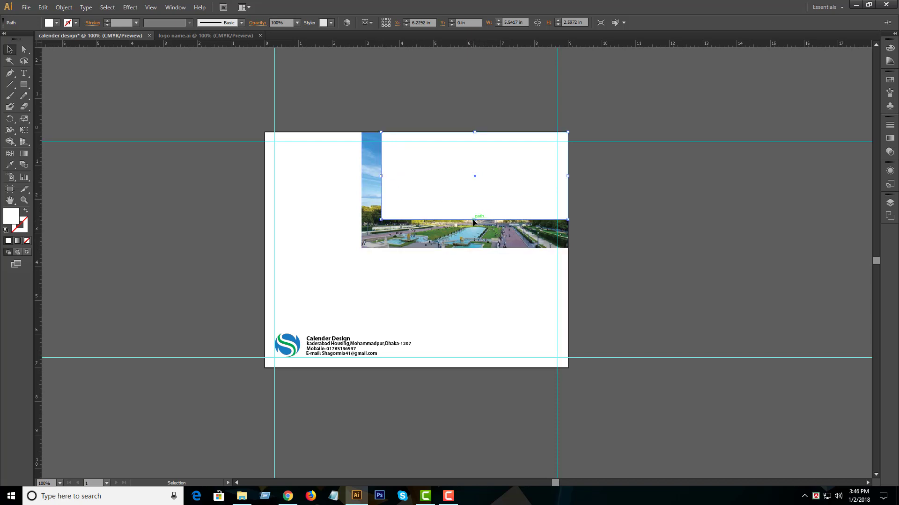
drag(475, 219, 474, 220)
Step: Clip the photo to the rectangle, leaving a roughly 5.54 × 2.6 in top-right panel
shift+click(394, 235)
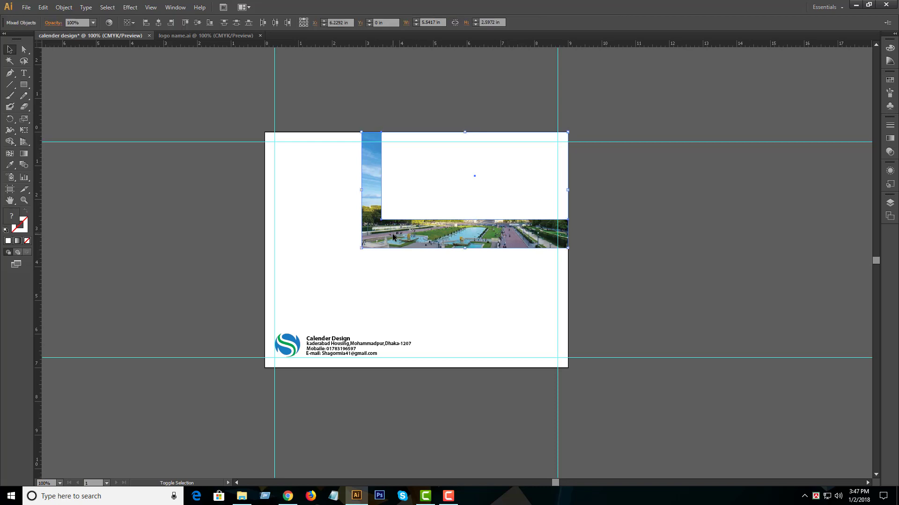
right_click(453, 187)
click(495, 238)
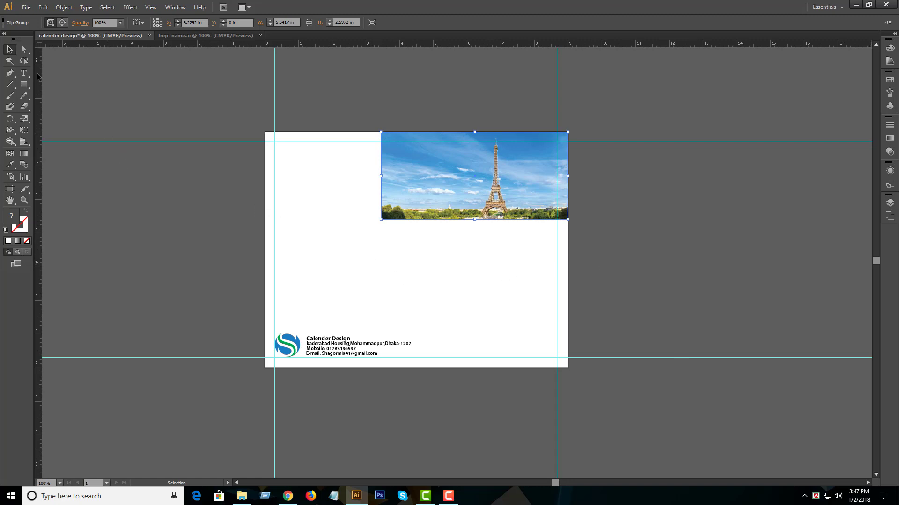
click(75, 96)
click(24, 72)
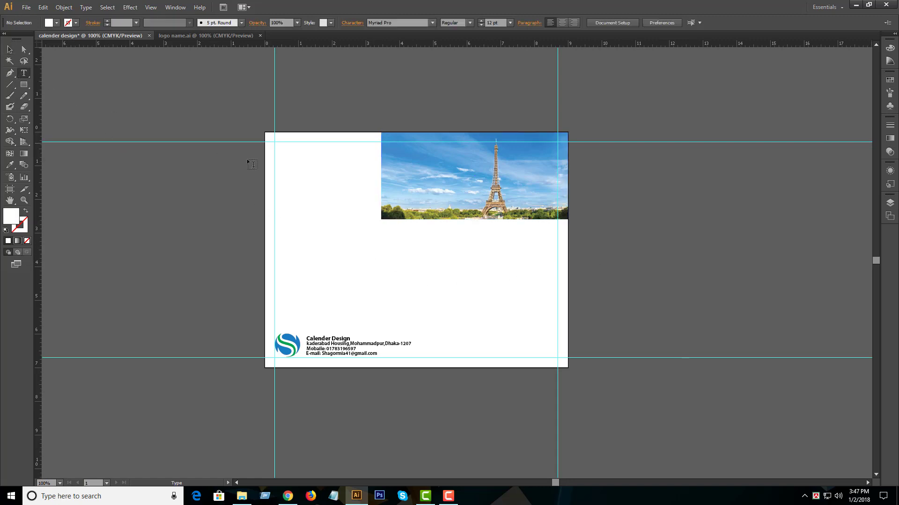
Step: Type '2018' at the page's upper left and show the Align and Transform panels
click(305, 182)
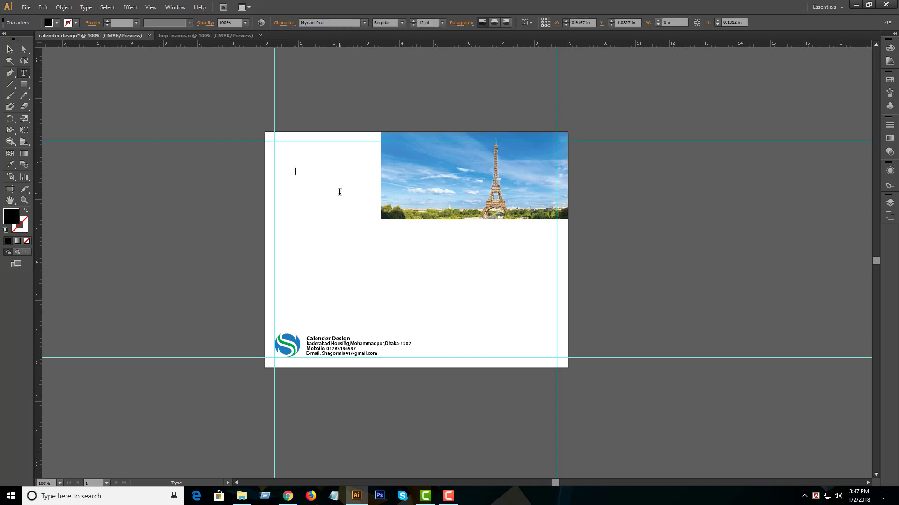
text(2018)
click(169, 8)
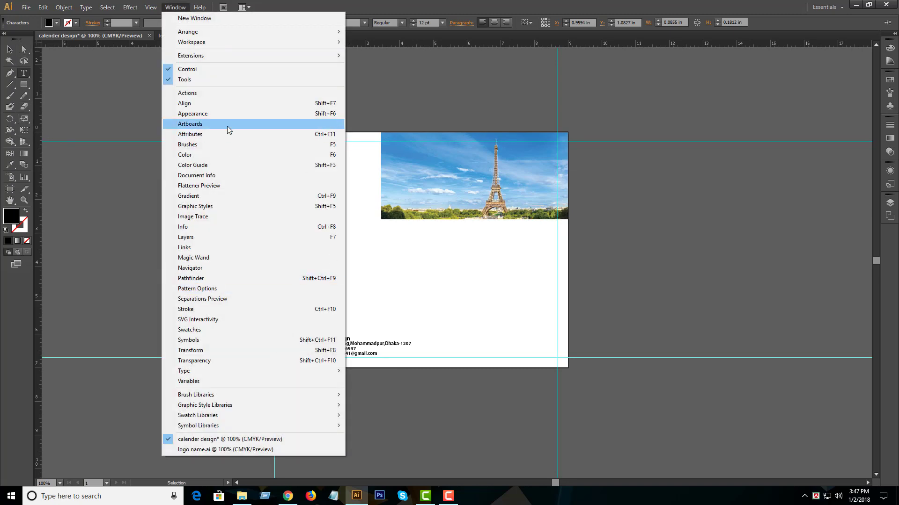
click(211, 103)
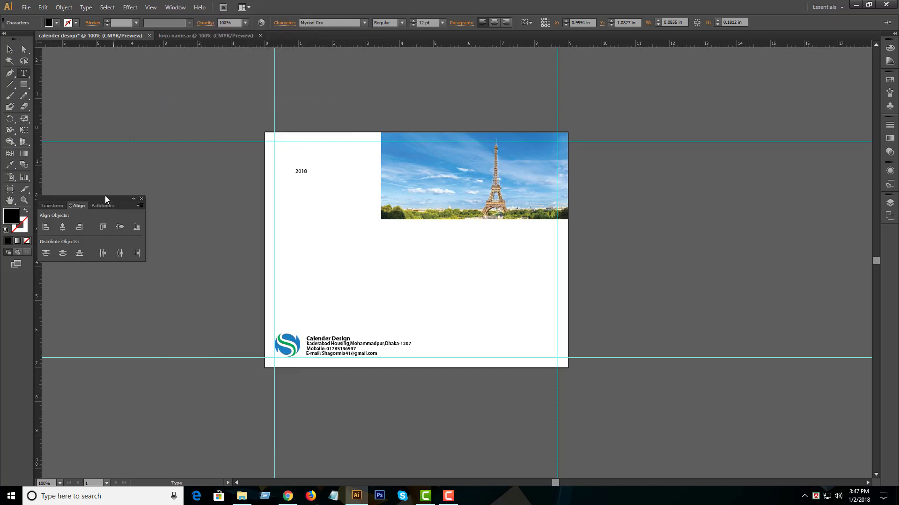
drag(109, 204, 825, 157)
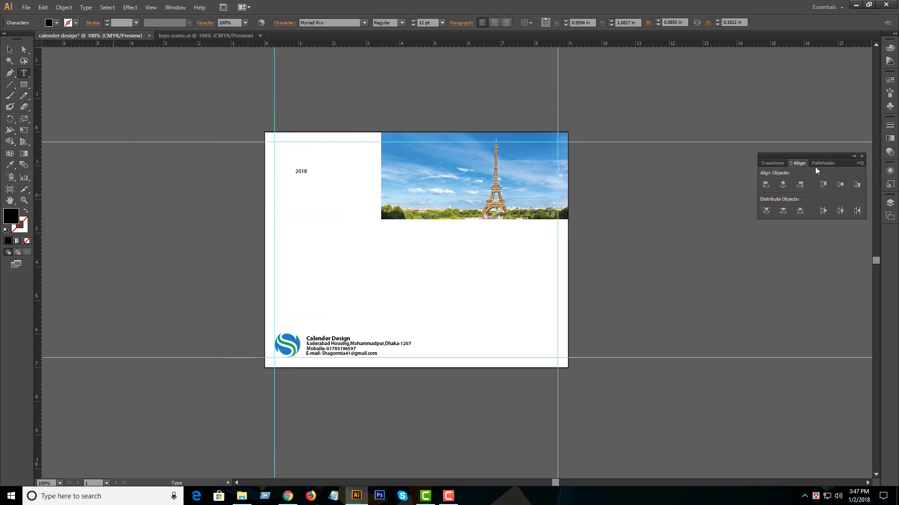
click(815, 164)
click(775, 163)
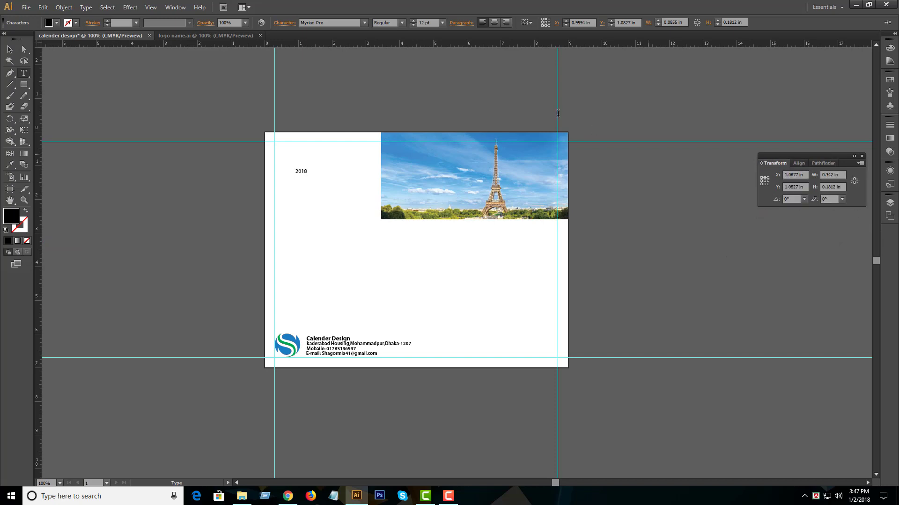
Step: Show the Color and Character panels and dock them with the others on the right
click(175, 7)
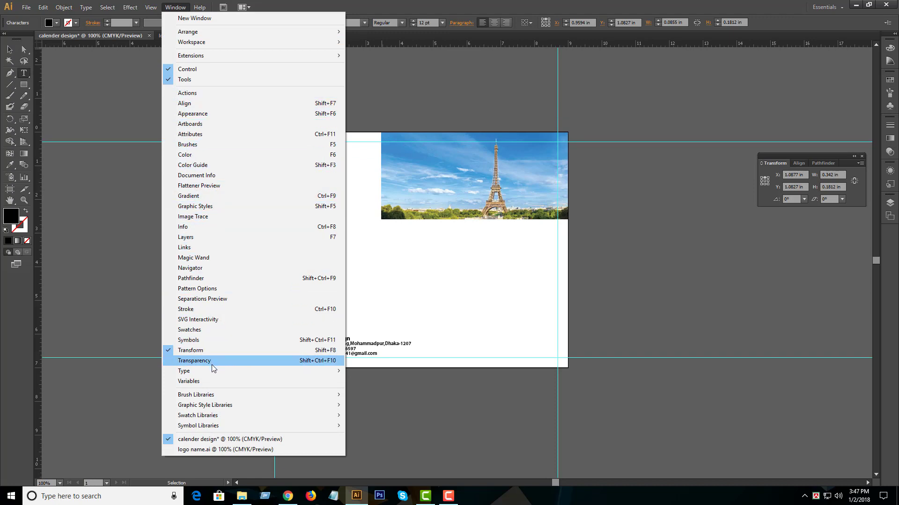
click(186, 156)
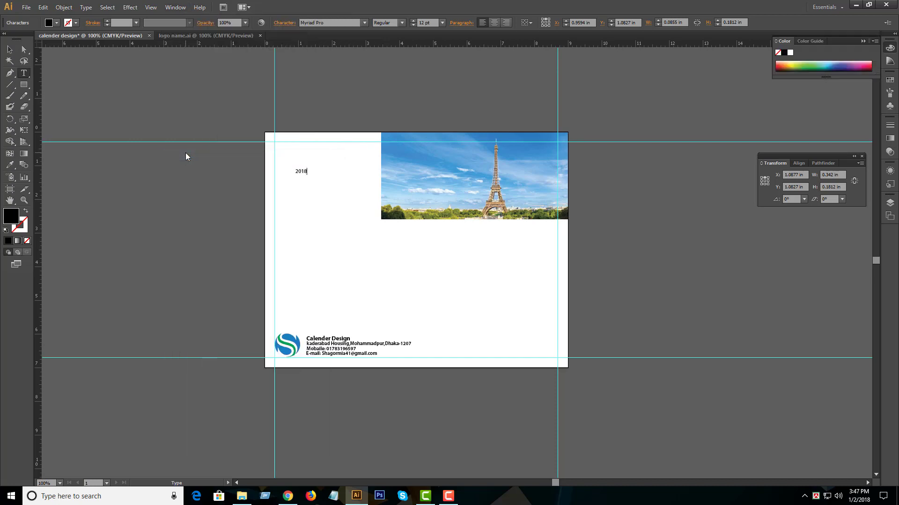
click(184, 7)
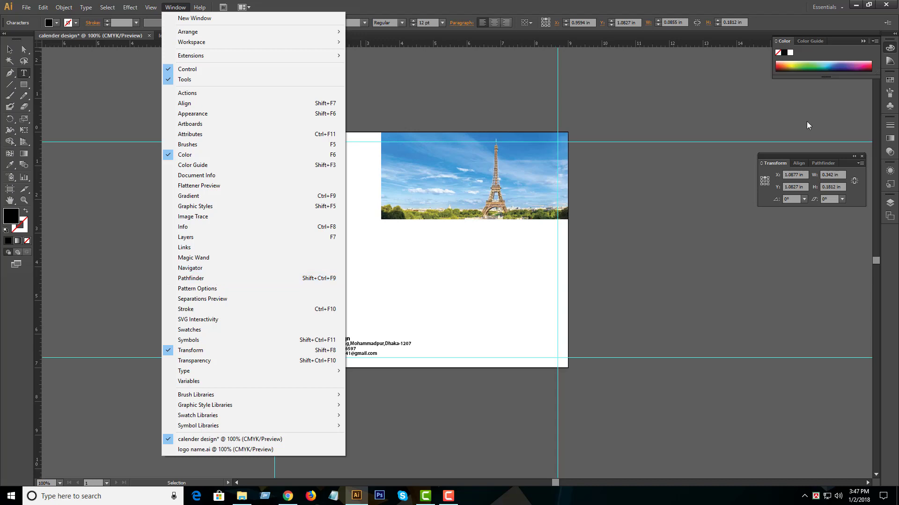
click(734, 103)
key(ctrl+t)
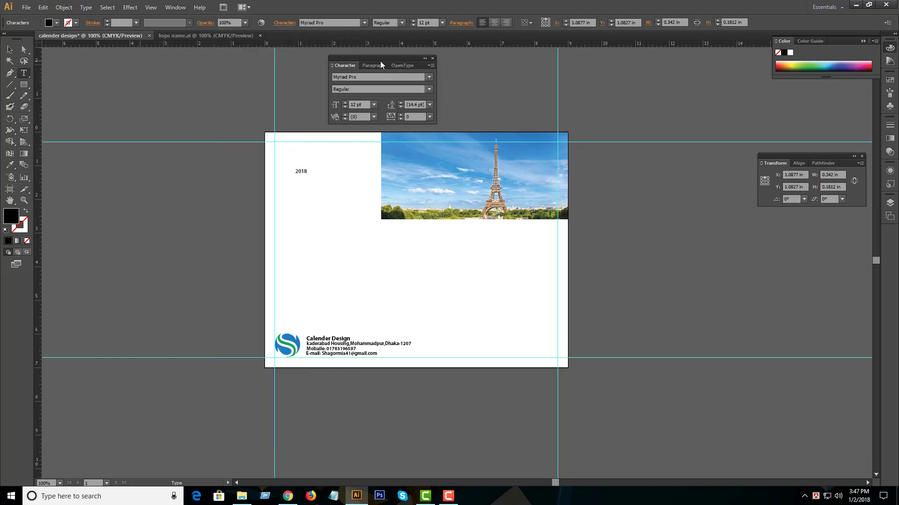
mouse_move(398, 65)
mouse_down()
mouse_move(809, 94)
mouse_move(799, 231)
mouse_up()
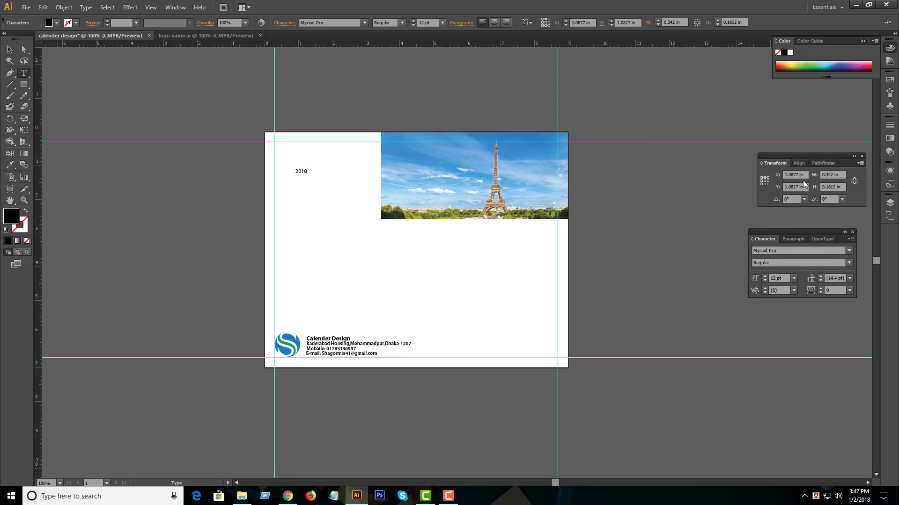
drag(799, 159, 815, 397)
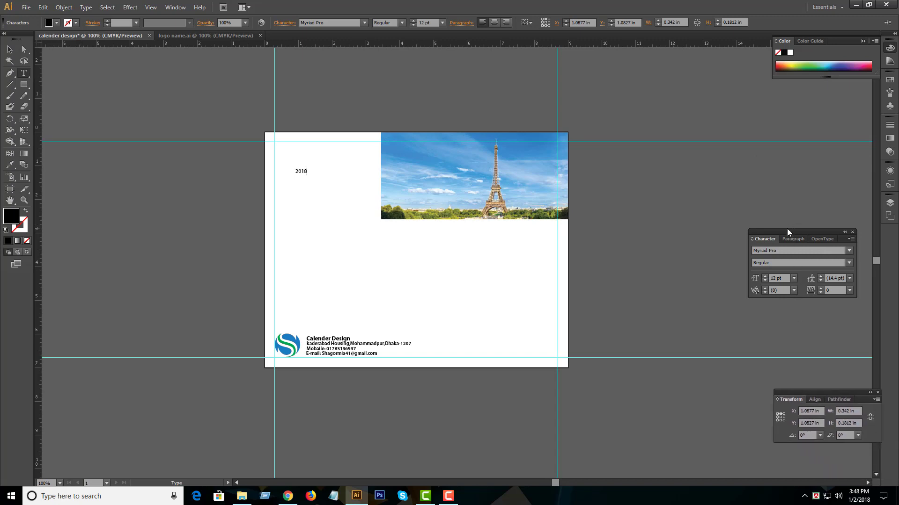
drag(787, 233, 793, 142)
double_click(797, 143)
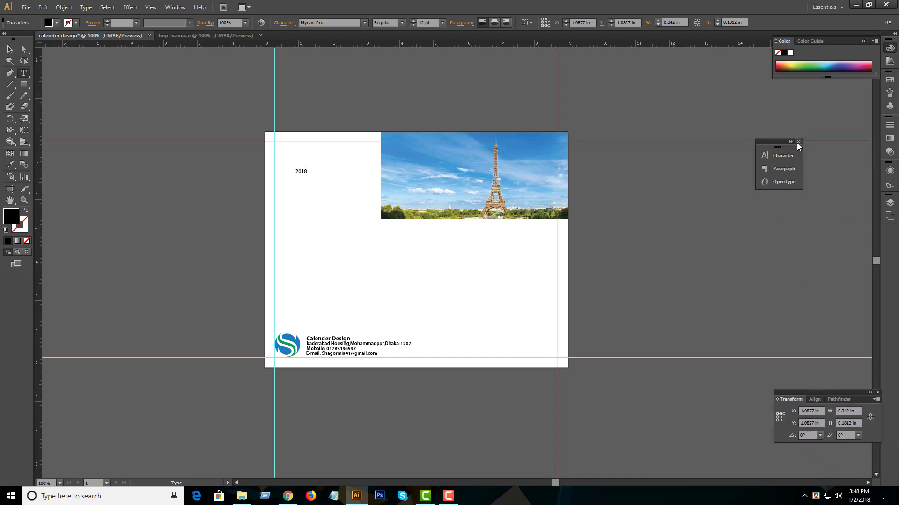
double_click(769, 141)
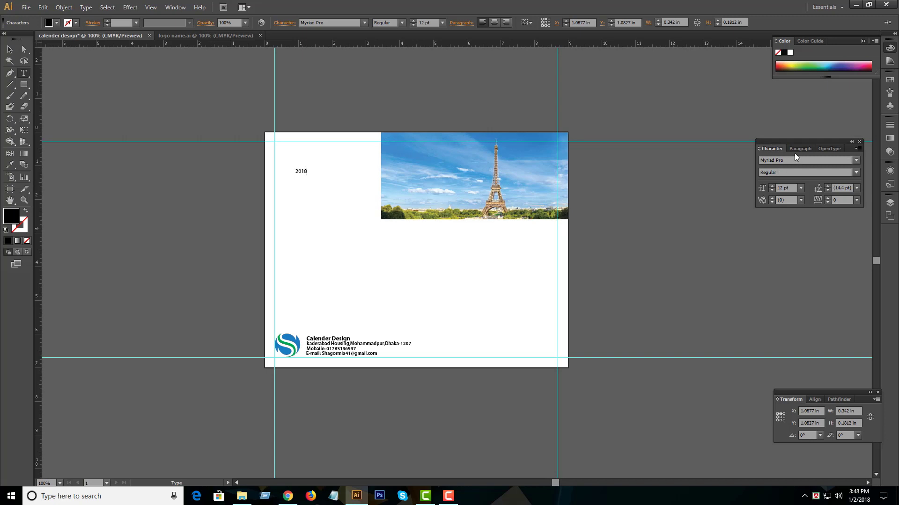
double_click(770, 150)
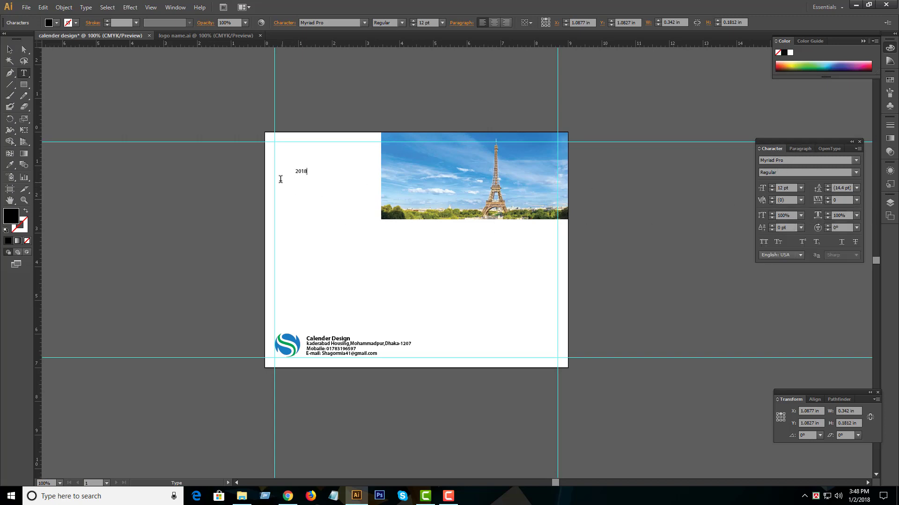
click(9, 49)
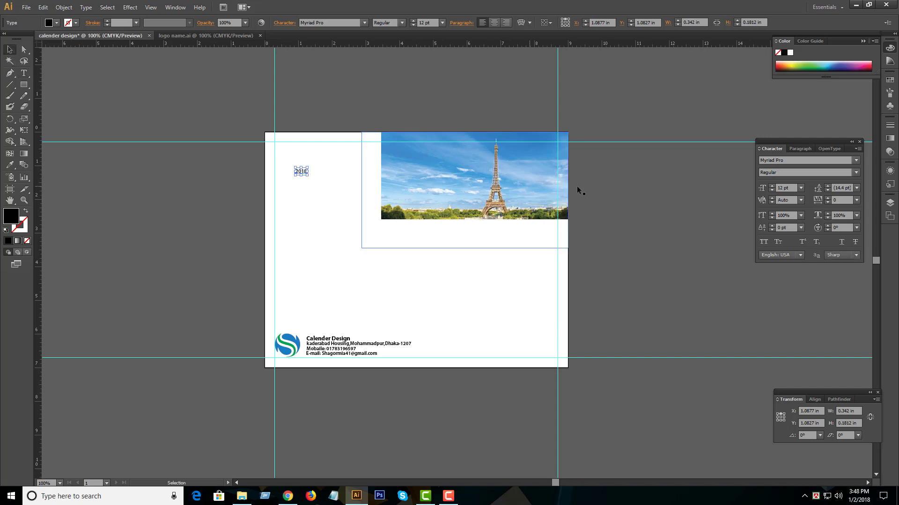
Step: Scale the 2018 text to about 65.66 pt and set it in Myriad Pro Bold
double_click(771, 186)
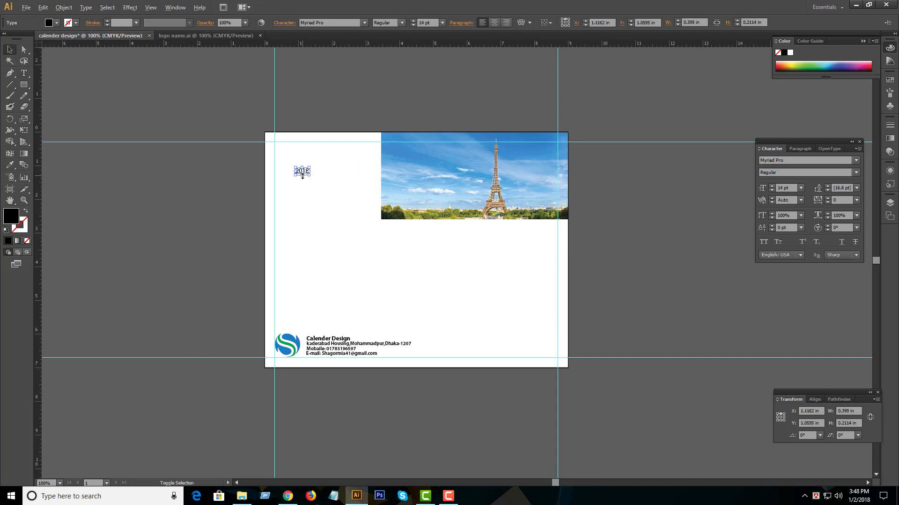
mouse_move(309, 175)
mouse_down()
mouse_move(353, 199)
mouse_move(329, 190)
mouse_up()
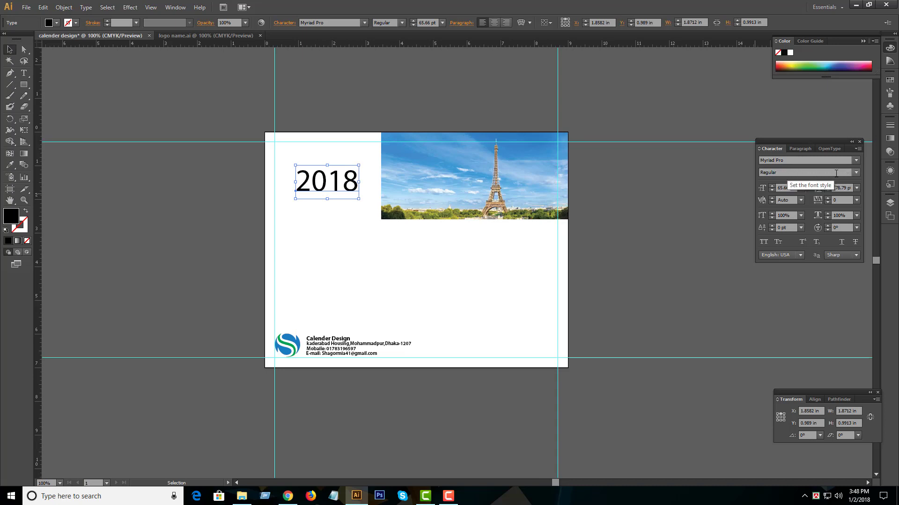
click(857, 172)
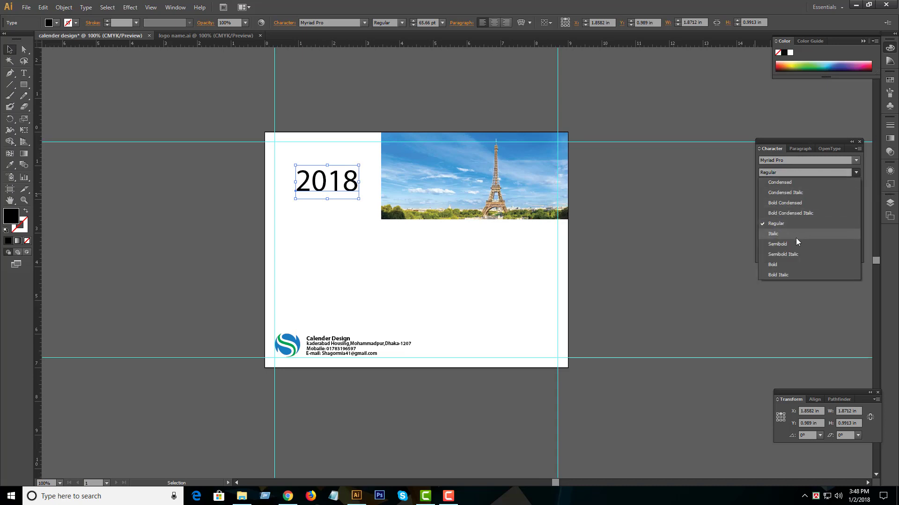
click(790, 265)
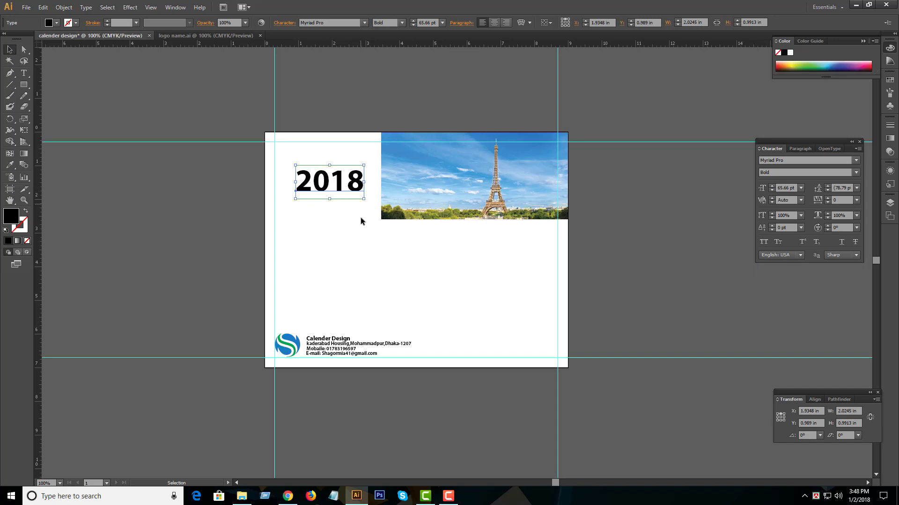
click(327, 233)
Step: Add a 'January' title below 2018, capitalise its J, and enlarge it to 21 pt
key(t)
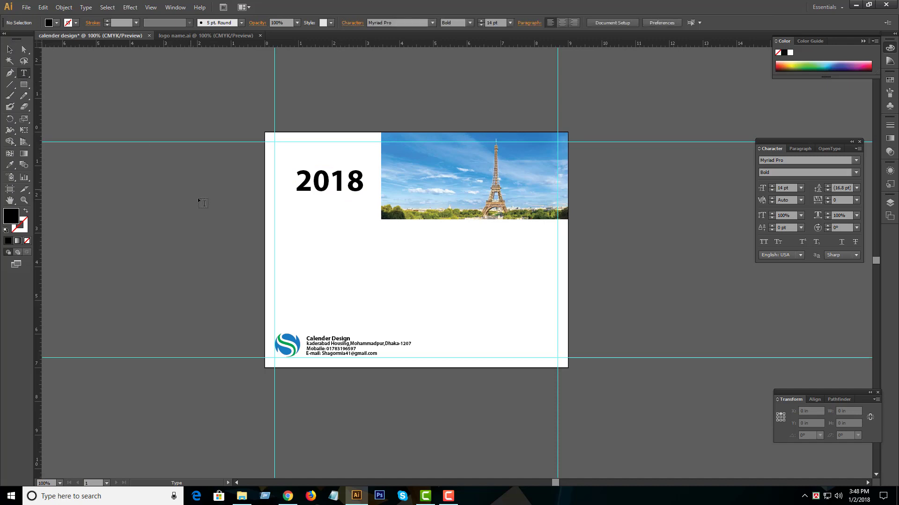
click(300, 208)
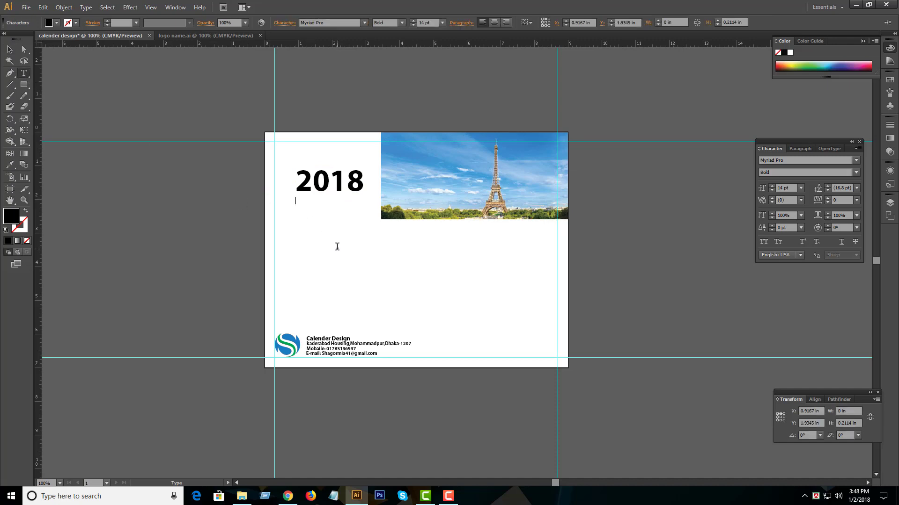
text(january)
click(9, 50)
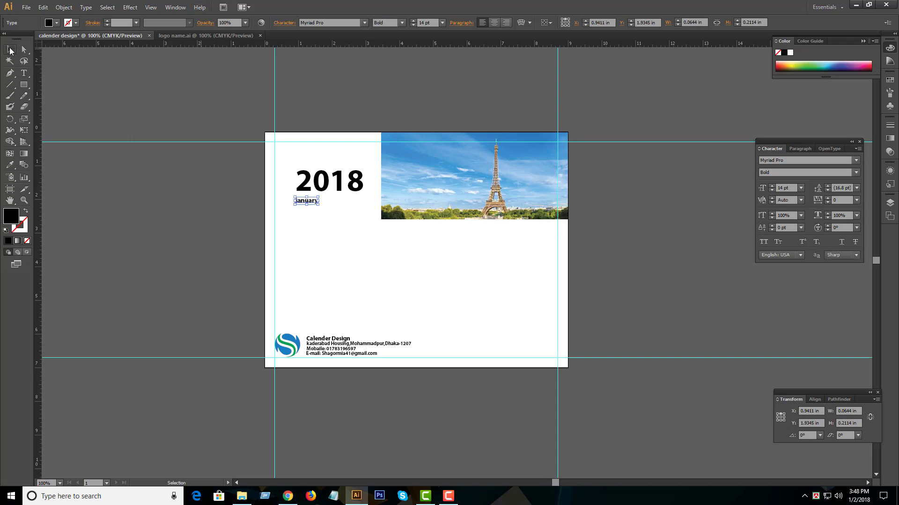
double_click(298, 201)
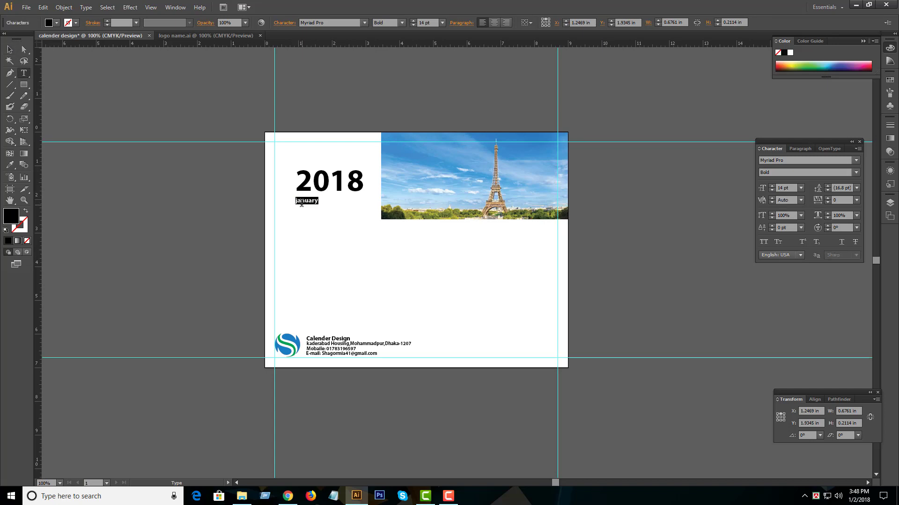
click(298, 202)
key(BackSpace)
text(J)
key(Escape)
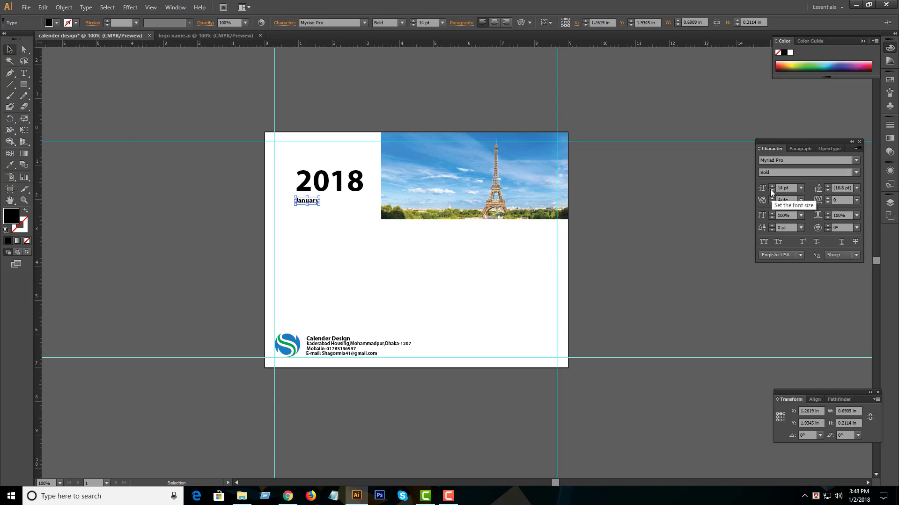
click(772, 186)
click(771, 185)
click(771, 186)
click(771, 186)
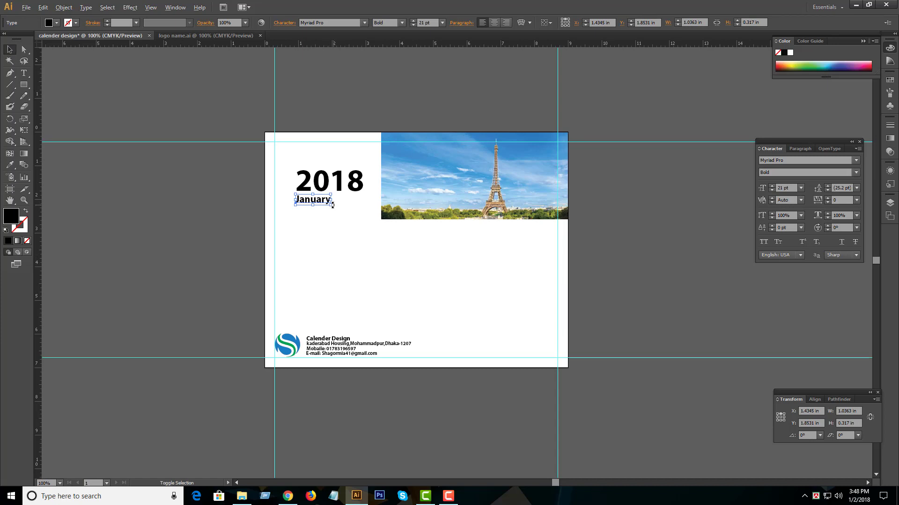
mouse_move(330, 205)
mouse_down()
mouse_move(351, 220)
mouse_move(325, 210)
mouse_up()
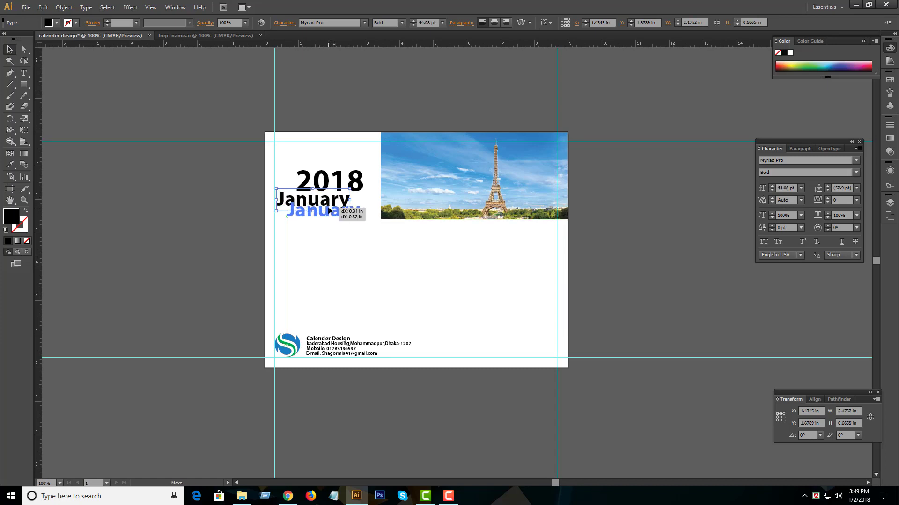
Step: Left-align the 2018 and January text and centre them horizontally on each other
click(329, 183)
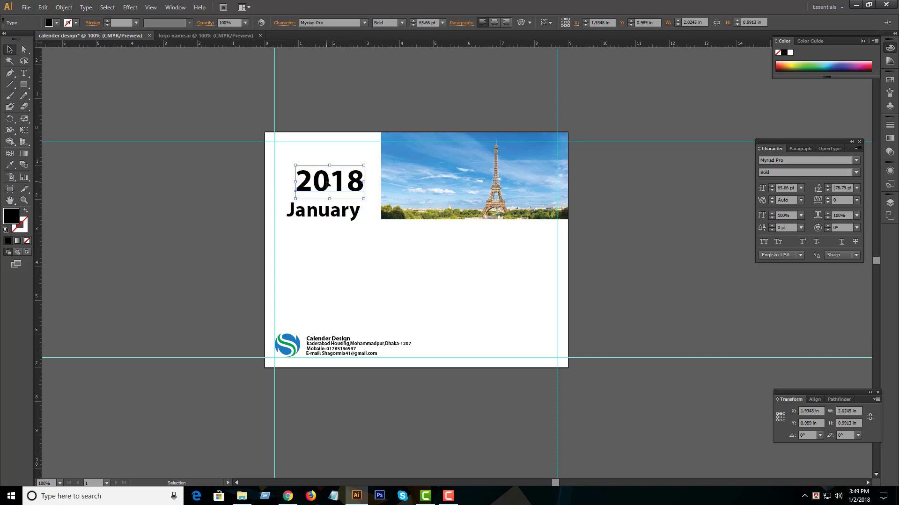
click(328, 214)
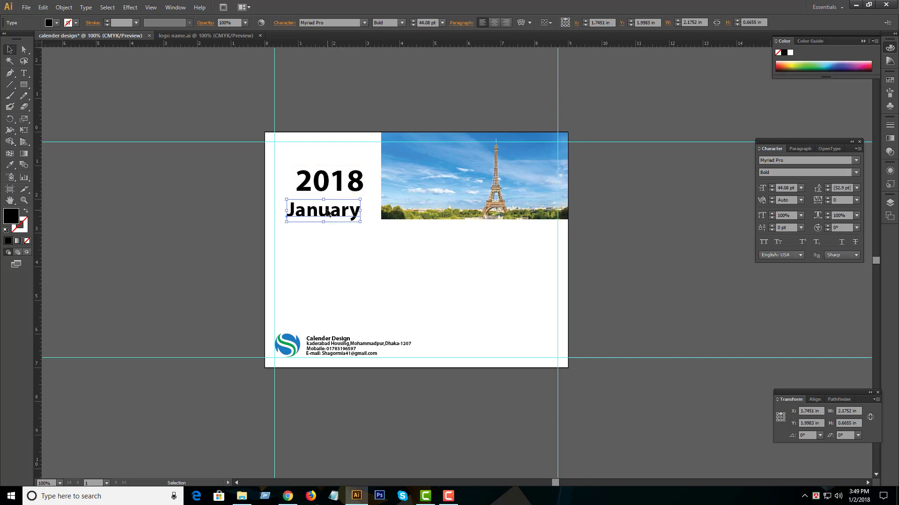
click(323, 188)
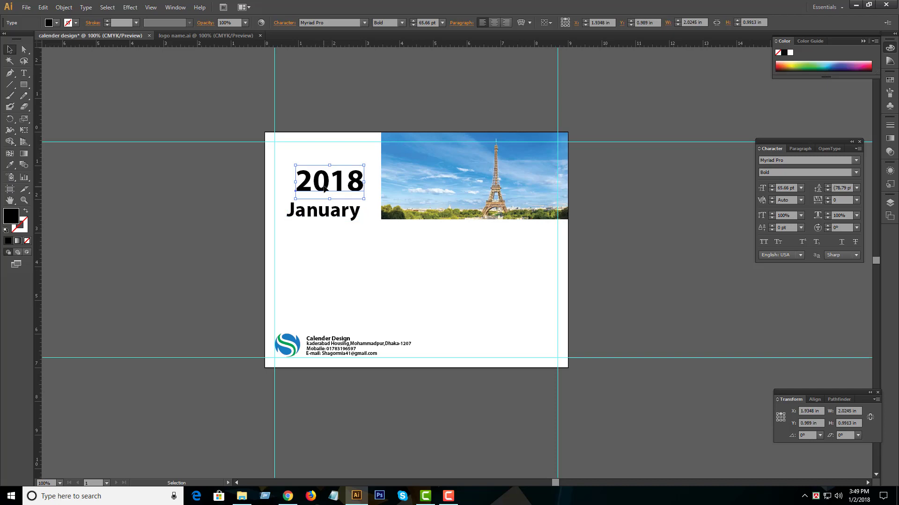
shift+click(327, 220)
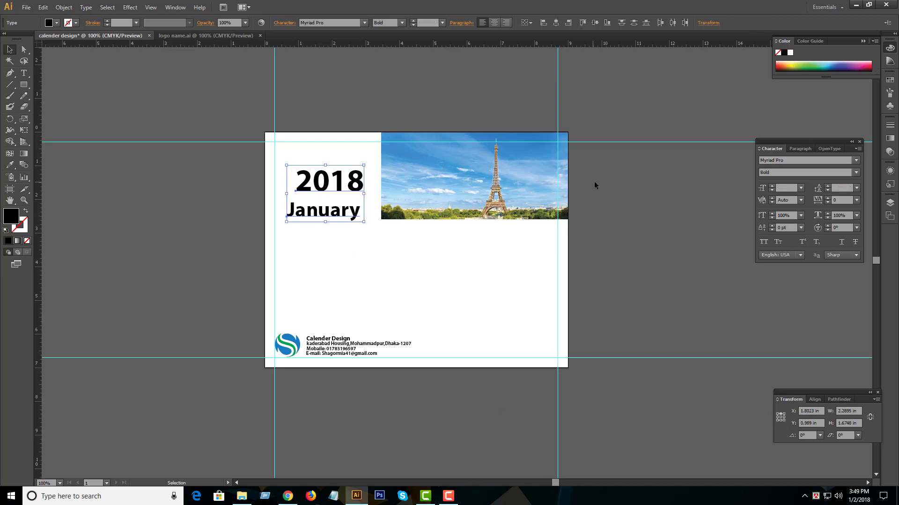
click(482, 24)
click(820, 402)
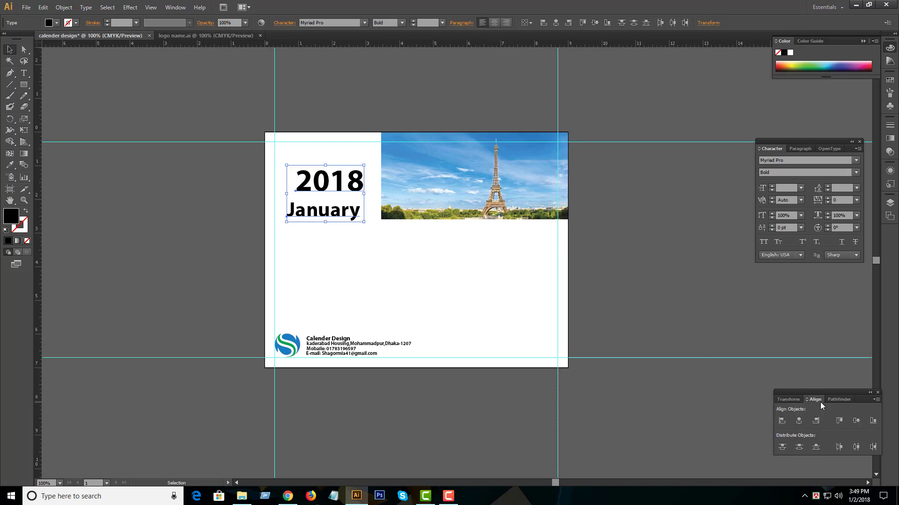
click(782, 421)
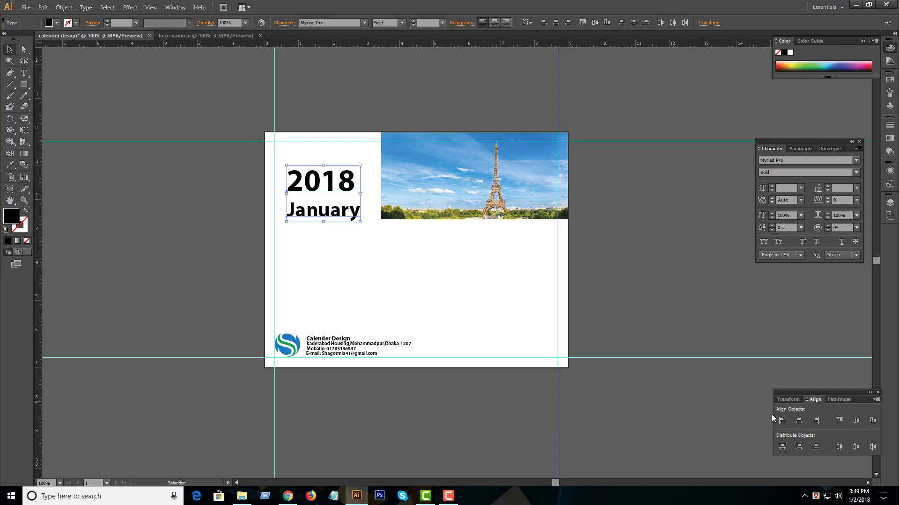
click(799, 420)
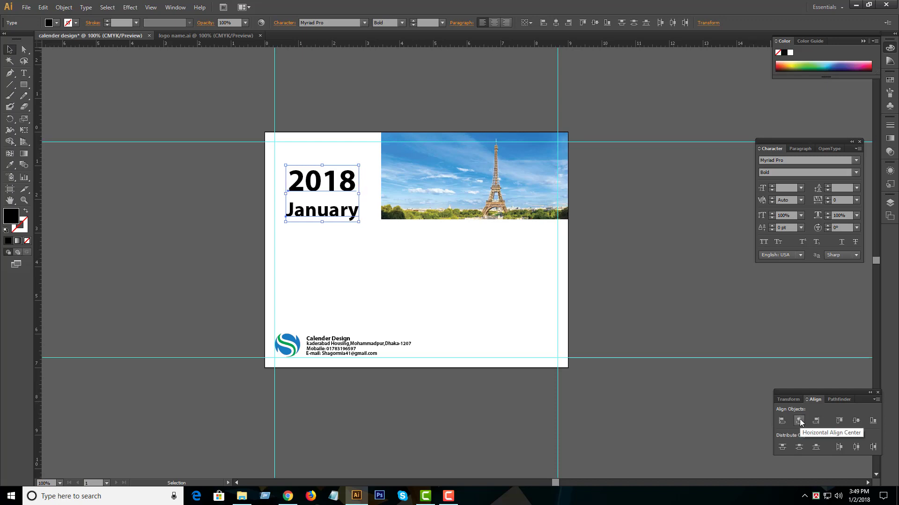
Step: Move January up under 2018 and add a horizontal guide at the photo's bottom edge
click(272, 231)
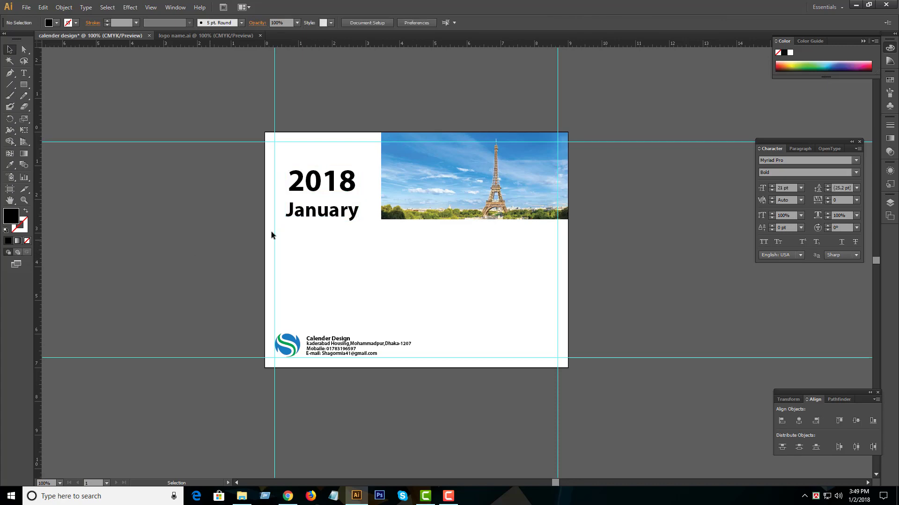
drag(321, 217, 319, 209)
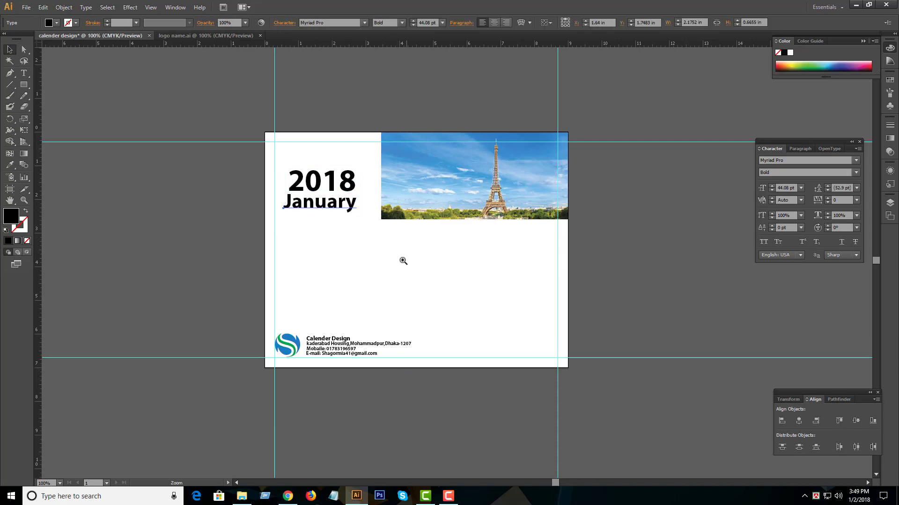
key(ctrl+plus)
mouse_move(388, 212)
mouse_down()
mouse_move(206, 241)
mouse_move(245, 246)
mouse_up()
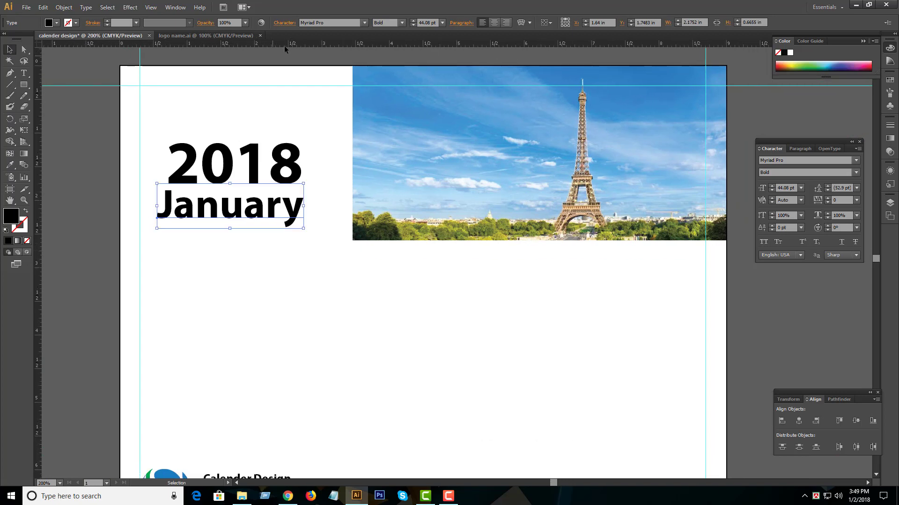
drag(293, 68, 299, 240)
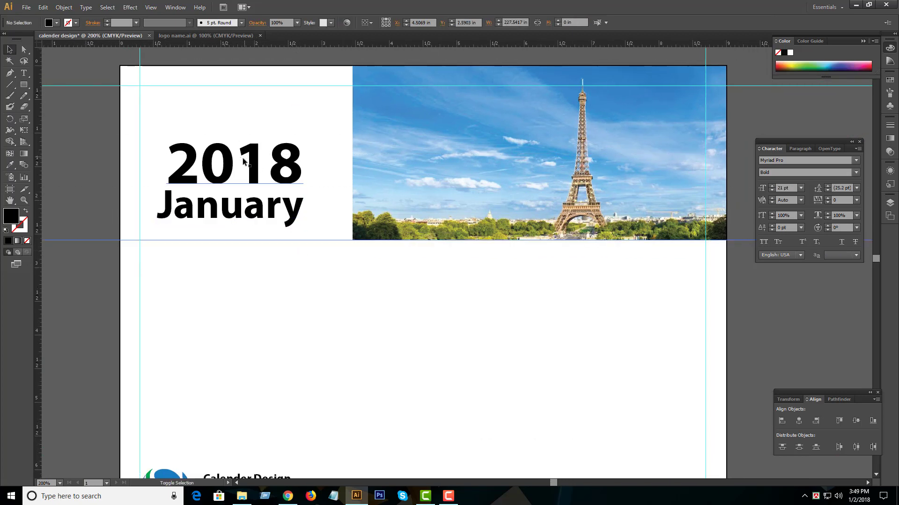
Step: Move the 2018 and January title block lower on the page
shift+click(243, 179)
shift+click(242, 205)
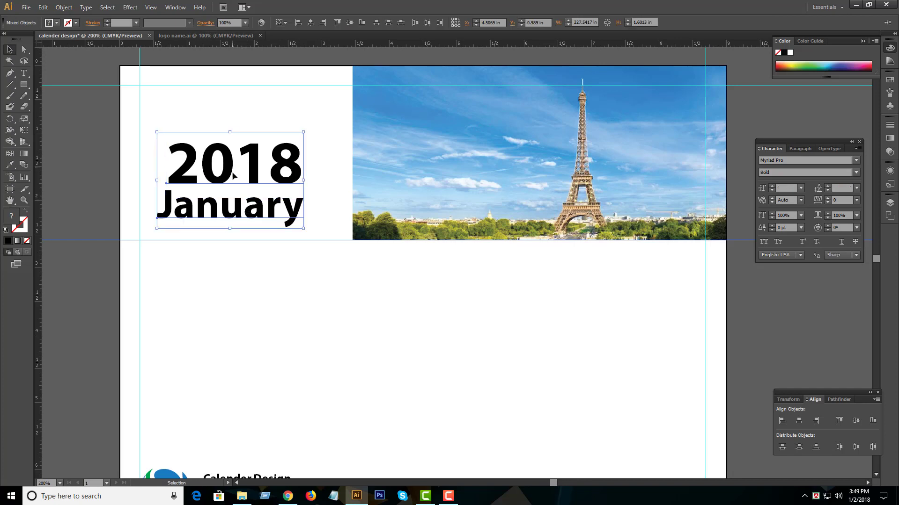
drag(233, 169, 233, 188)
key(ctrl+z)
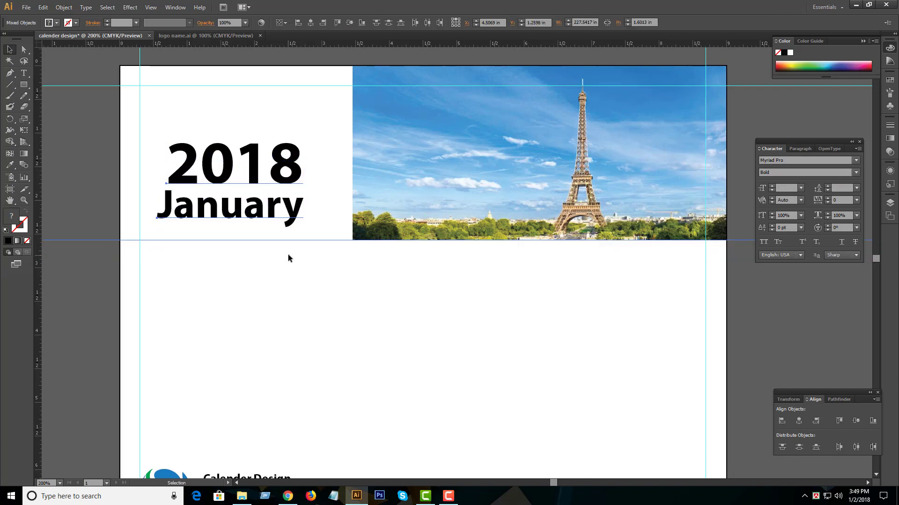
click(297, 285)
click(253, 163)
shift+click(257, 215)
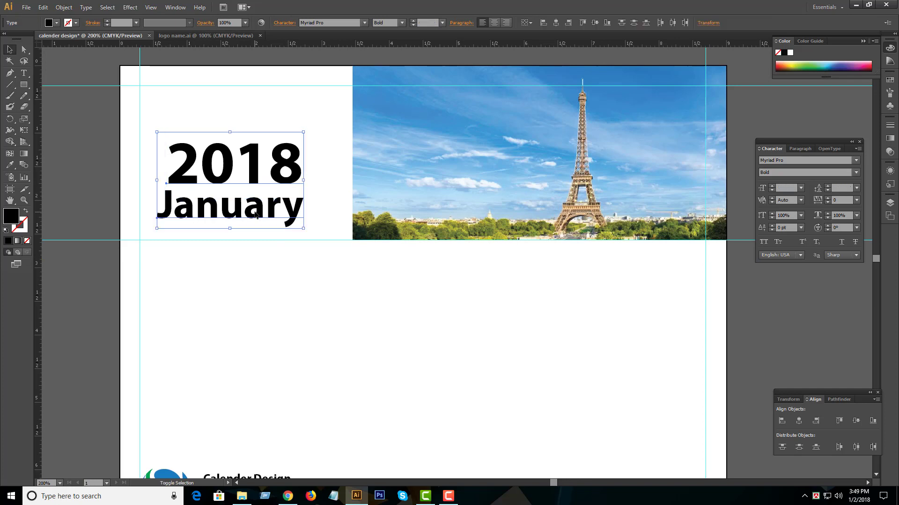
mouse_move(249, 161)
mouse_down()
mouse_move(255, 182)
mouse_move(255, 167)
mouse_up()
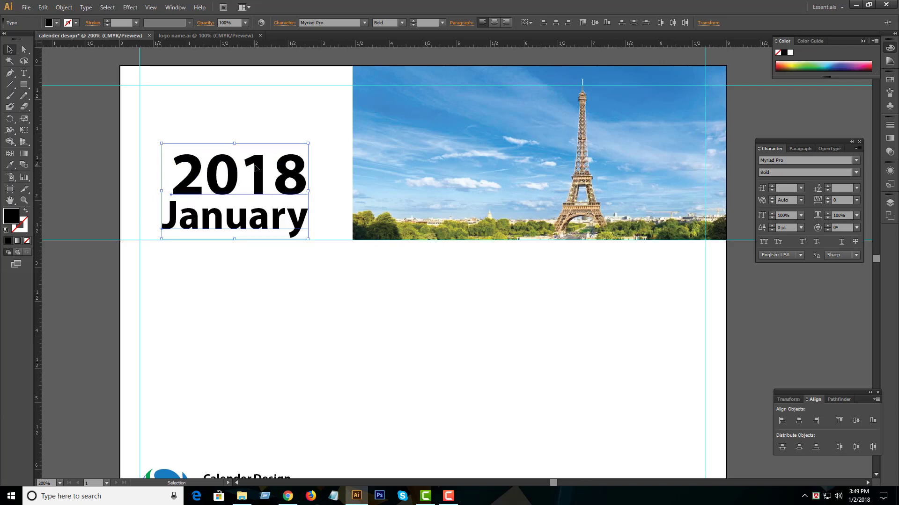
click(286, 320)
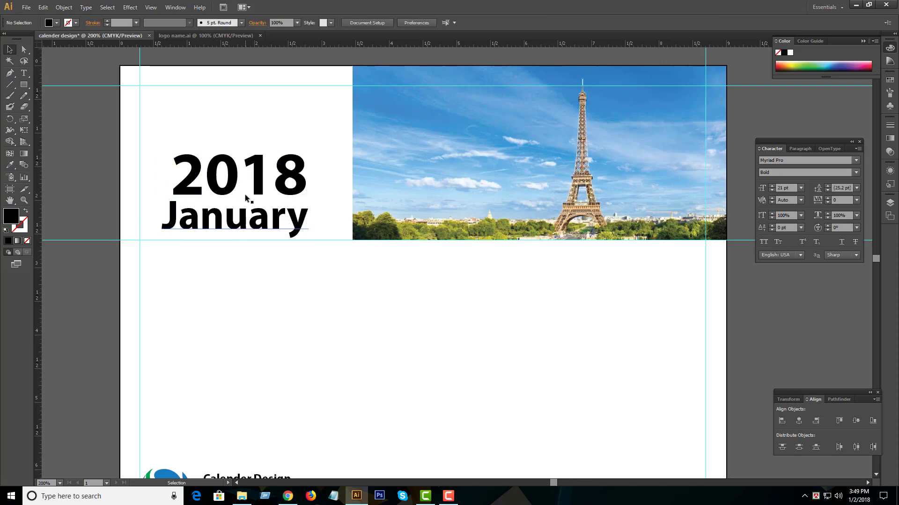
Step: Enlarge the 2018 text to 67 pt
double_click(239, 173)
drag(183, 167, 412, 174)
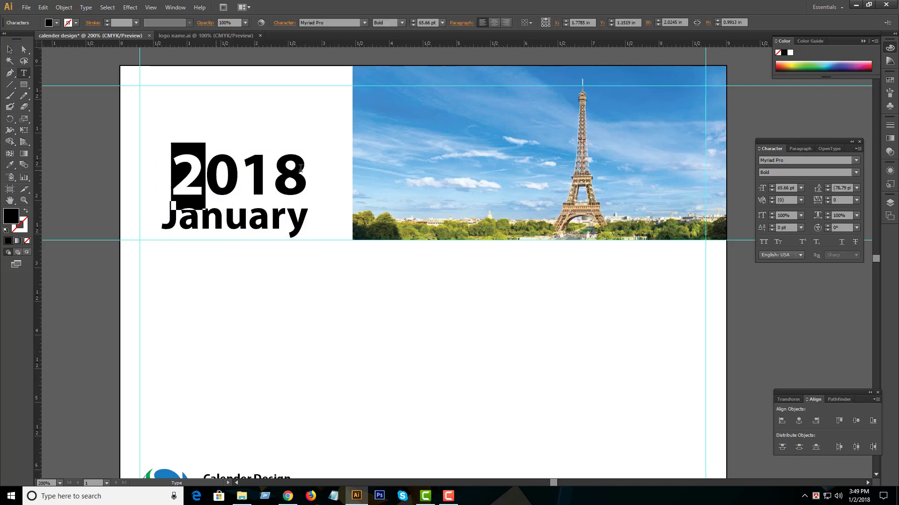
click(771, 185)
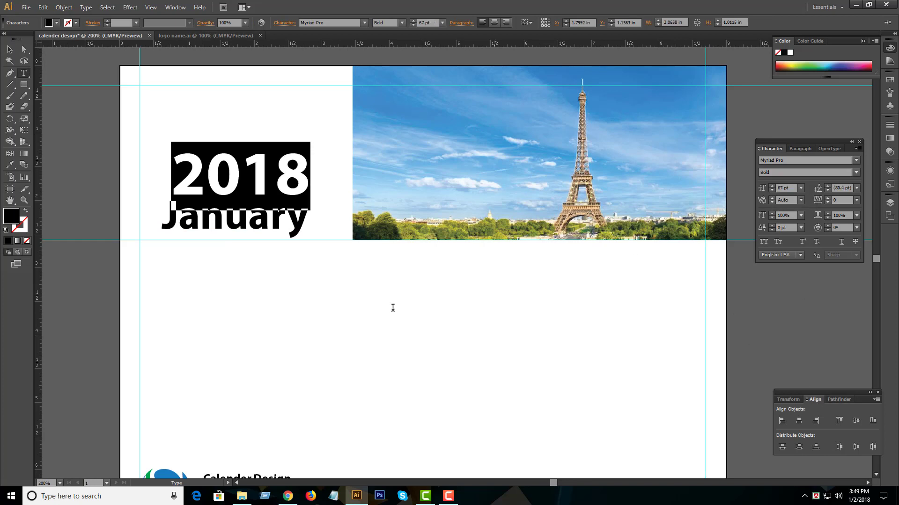
key(Right)
ctrl+alt+click(396, 284)
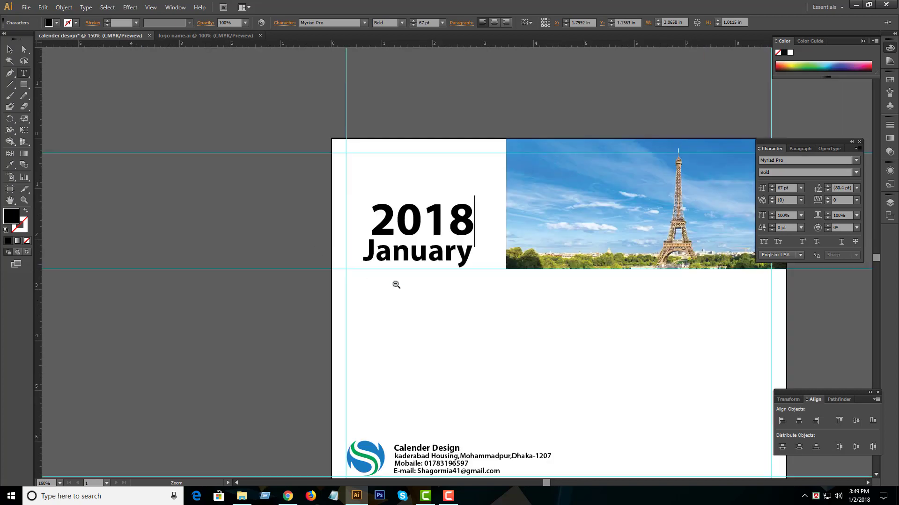
ctrl+alt+click(478, 296)
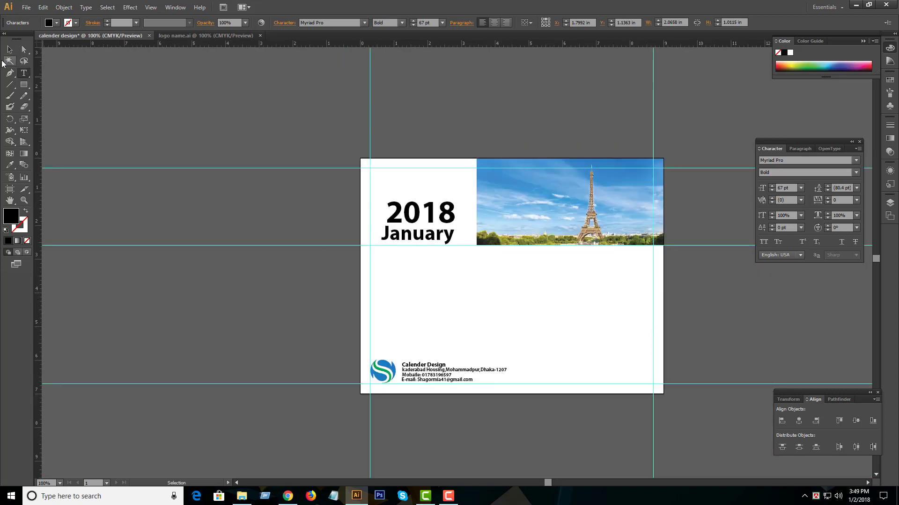
click(9, 49)
click(408, 255)
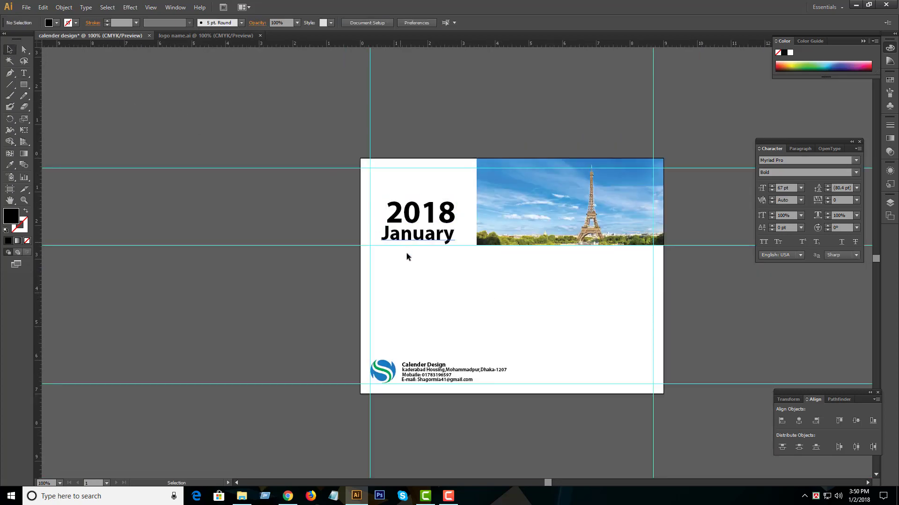
ctrl+alt+click(438, 286)
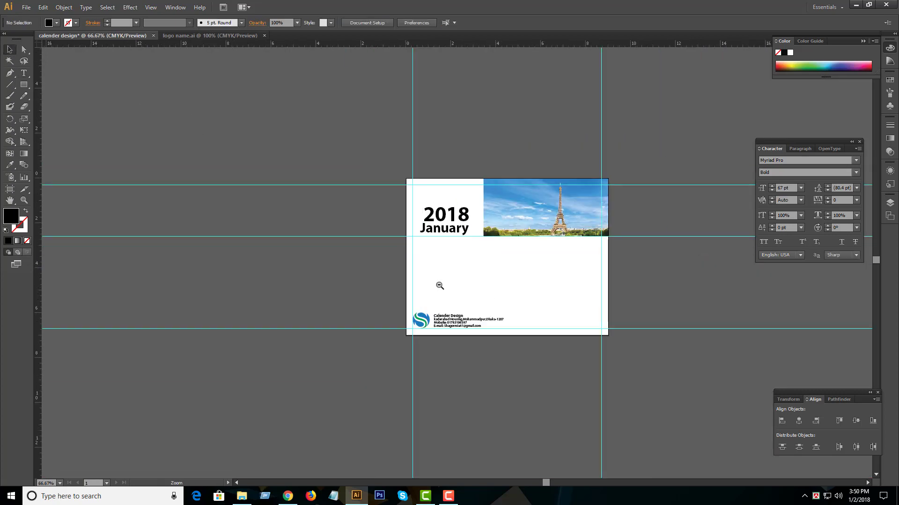
Step: Shrink January to 43 pt and nudge it slightly right under 2018
click(452, 233)
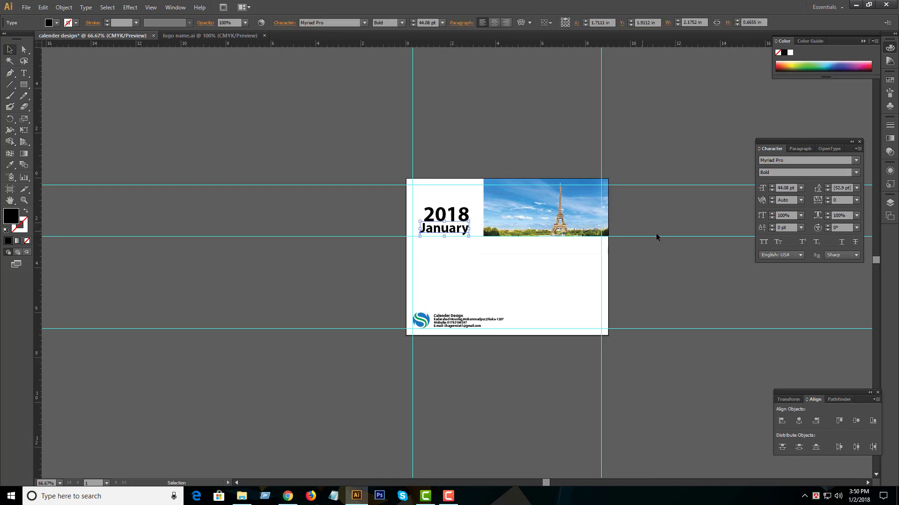
click(491, 281)
click(365, 178)
drag(412, 304, 315, 246)
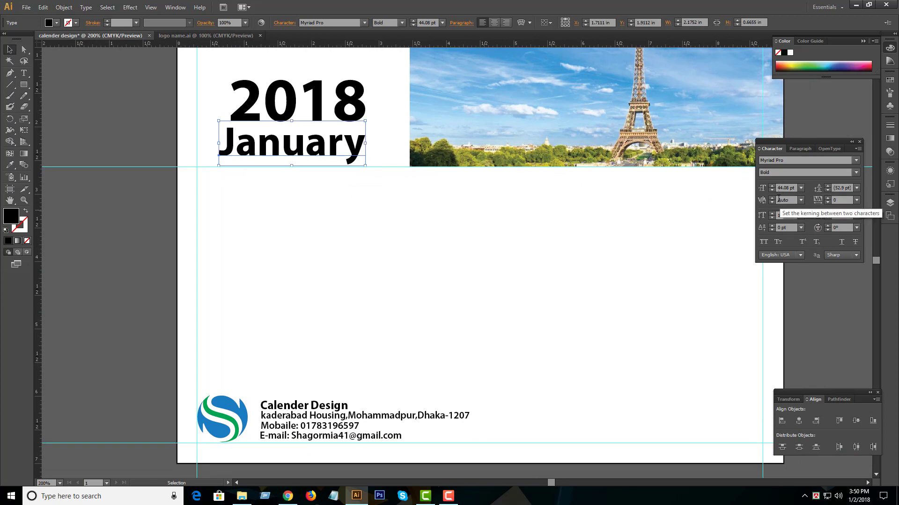
click(772, 191)
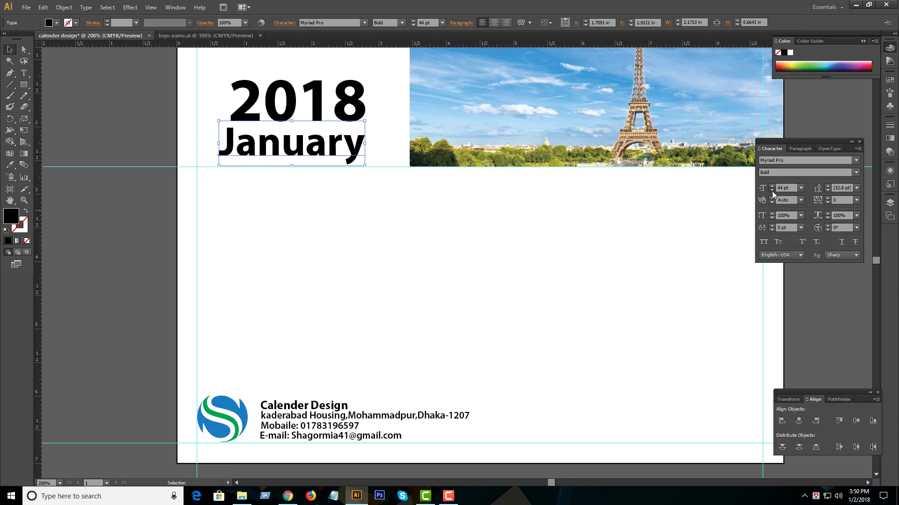
click(772, 191)
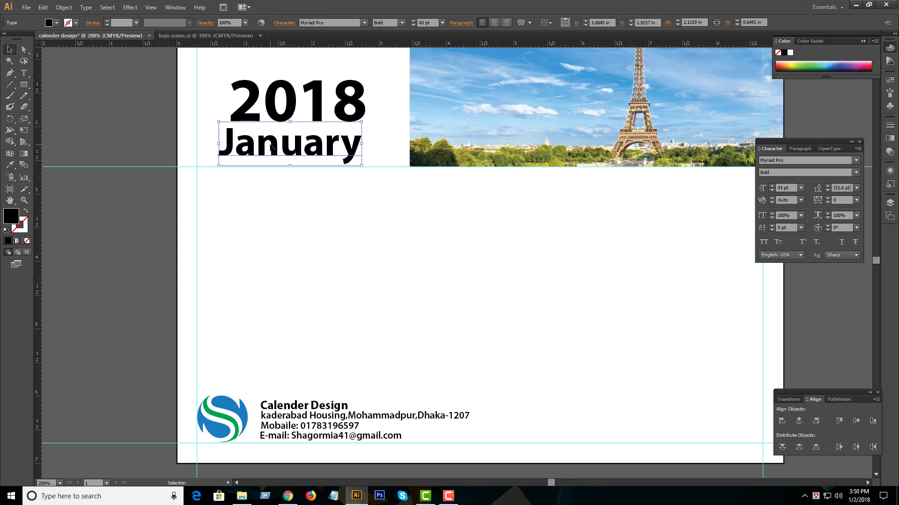
drag(271, 146, 275, 158)
click(304, 236)
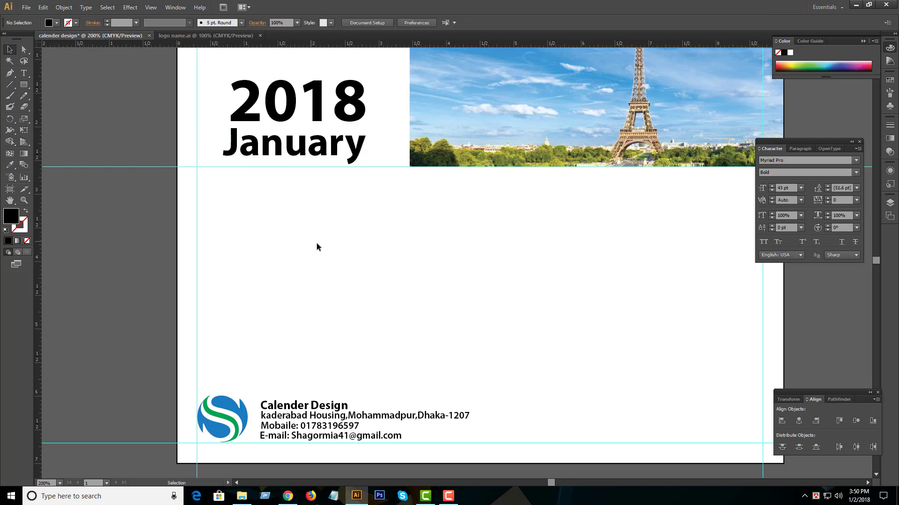
Step: Zoom back out to view the whole calendar page
key(z)
alt+click(364, 262)
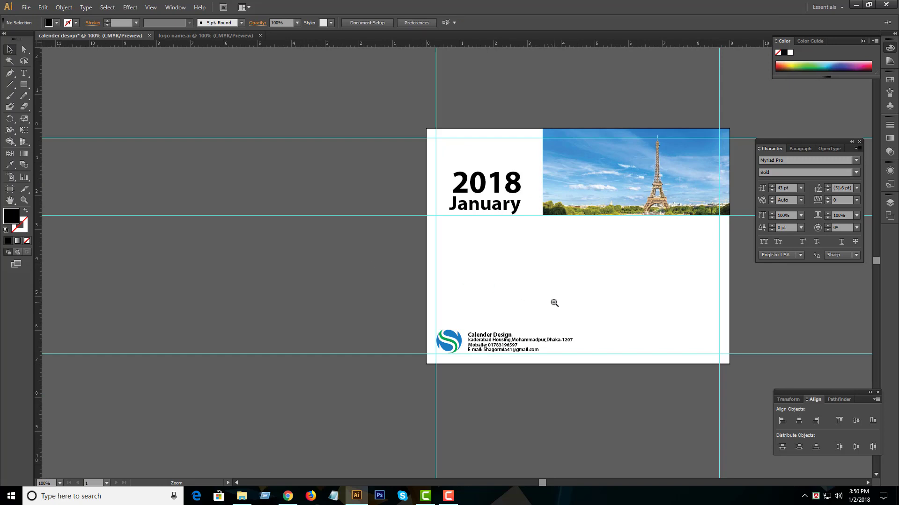
drag(566, 300, 485, 268)
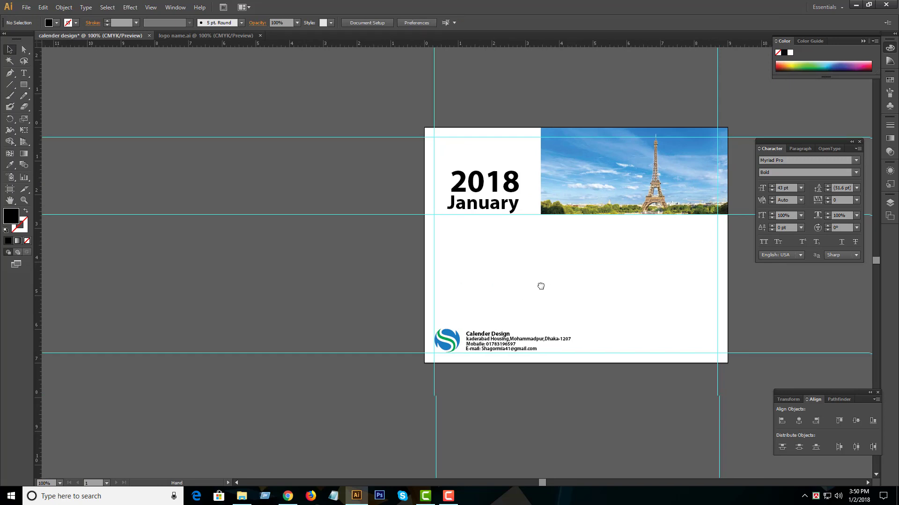
key(v)
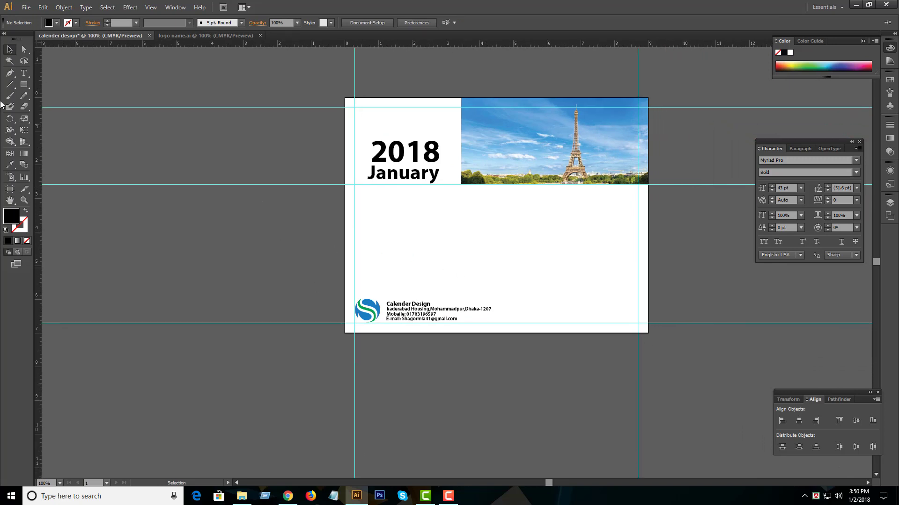
click(24, 85)
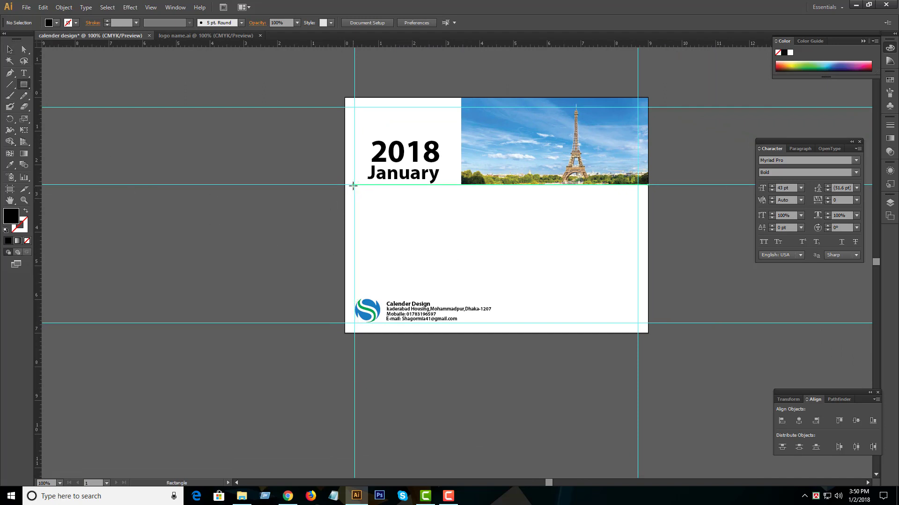
Step: Draw the calendar box below the heading with an F9F9F9 fill and 0.25 pt outline
mouse_move(355, 185)
mouse_down()
mouse_move(467, 291)
mouse_move(511, 296)
mouse_up()
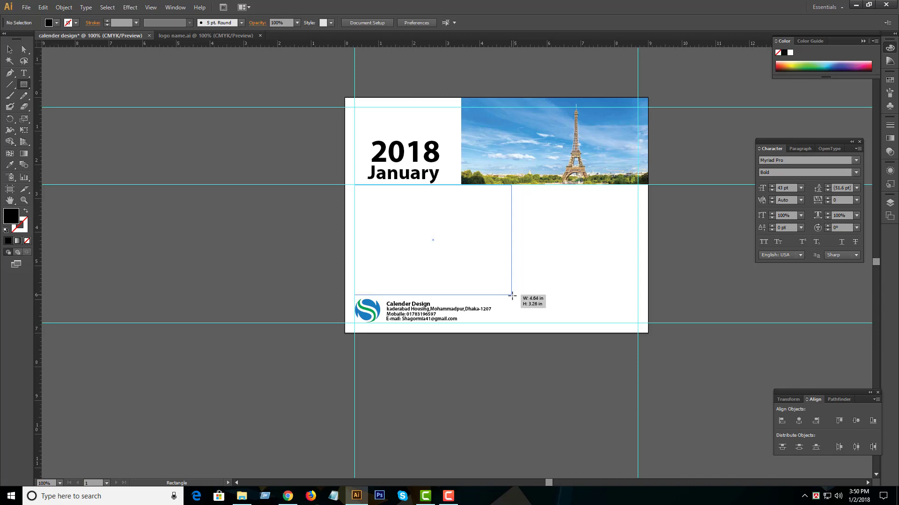
drag(512, 296, 509, 295)
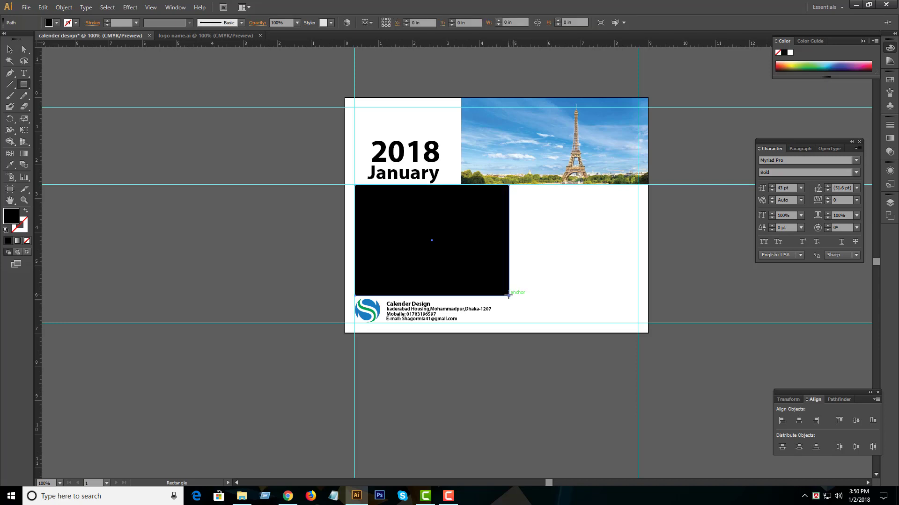
click(27, 212)
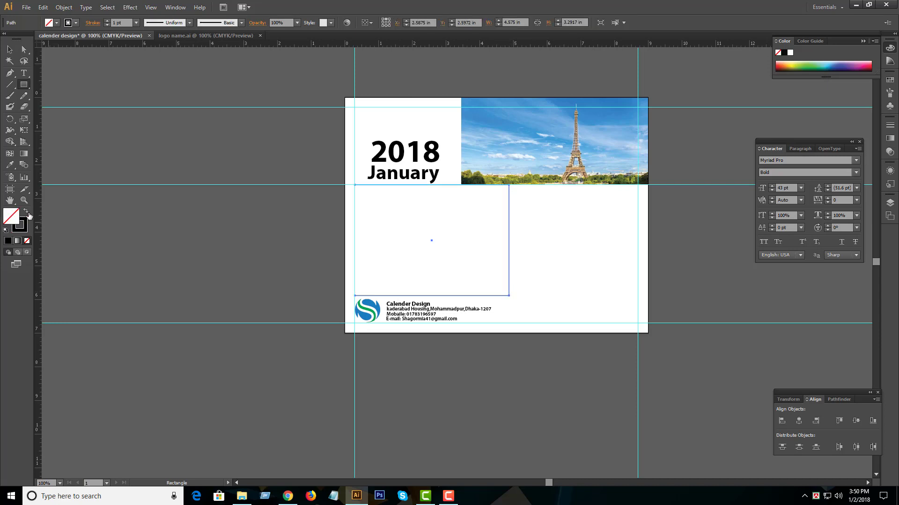
double_click(20, 226)
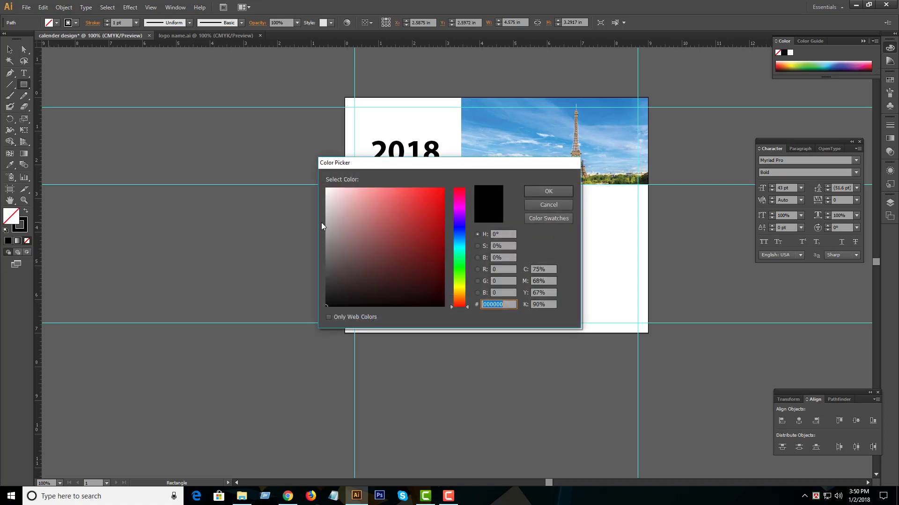
click(326, 191)
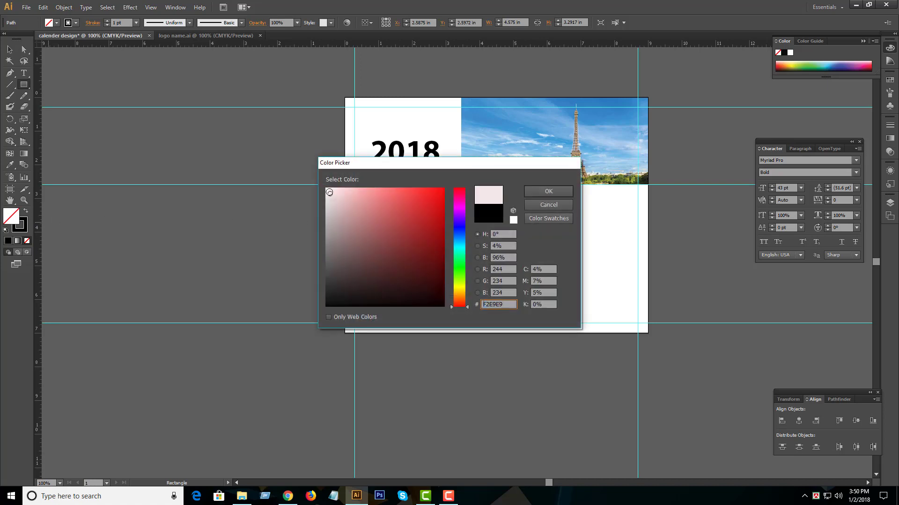
click(543, 191)
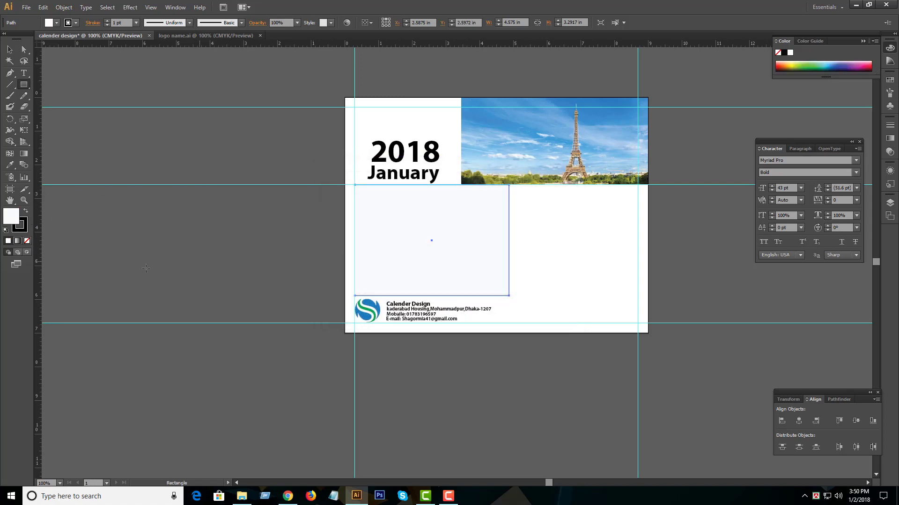
click(22, 226)
click(136, 23)
click(149, 34)
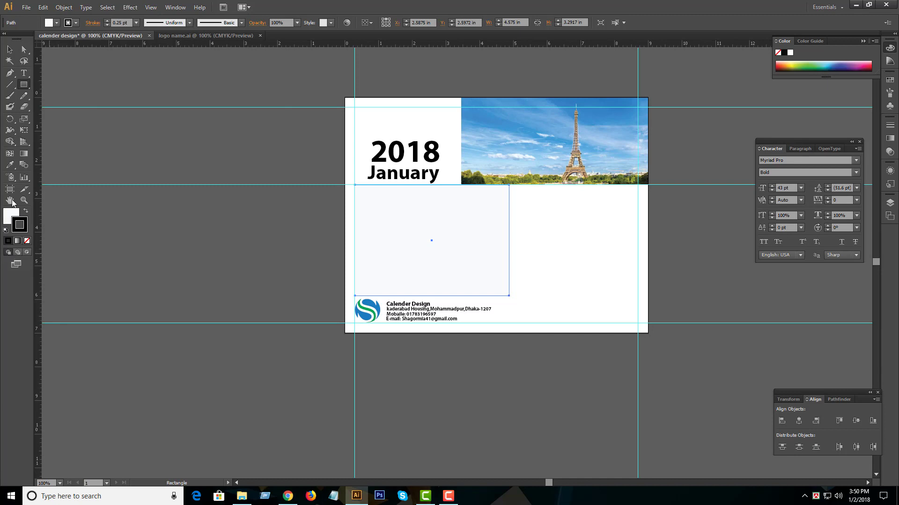
click(63, 7)
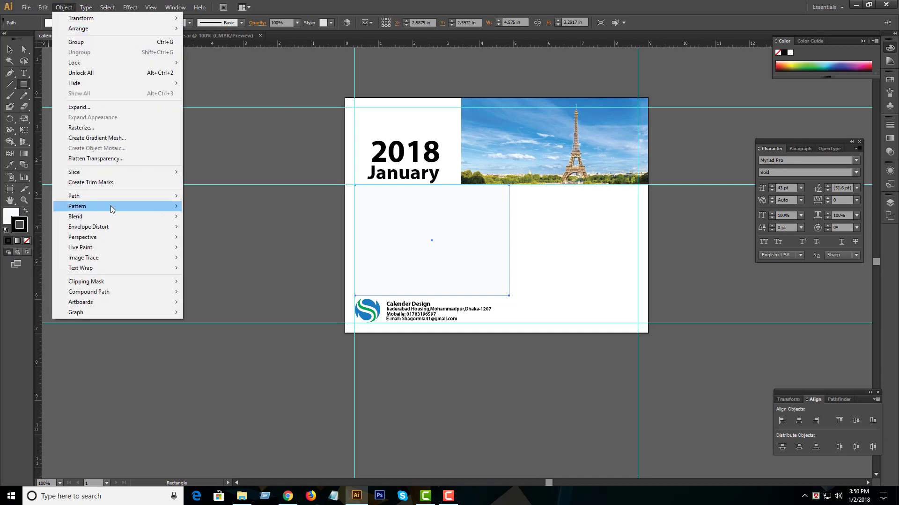
mouse_move(113, 196)
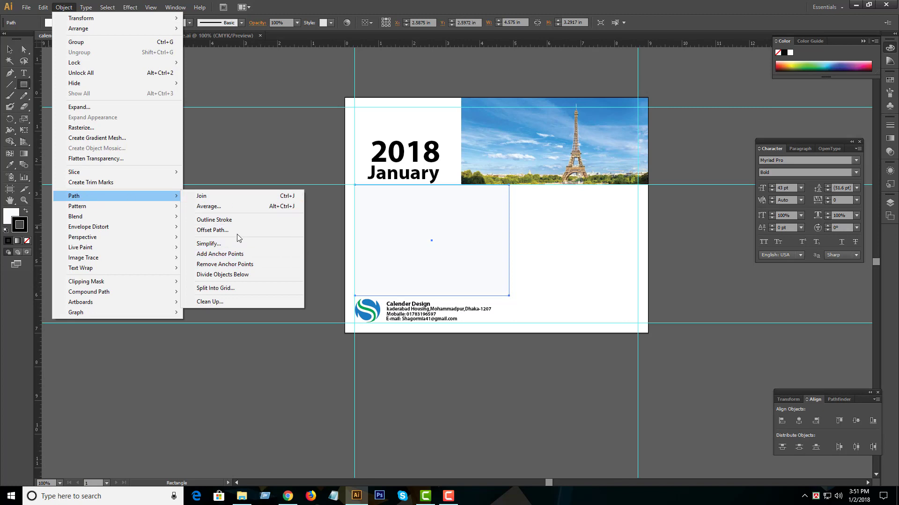
Step: Split the pale box into a 6-row by 7-column grid with zero gutters
click(228, 287)
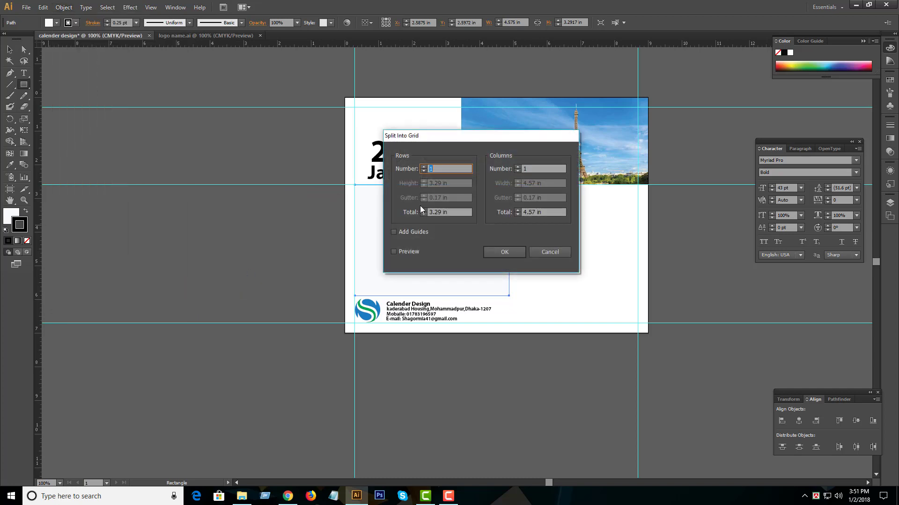
text(6)
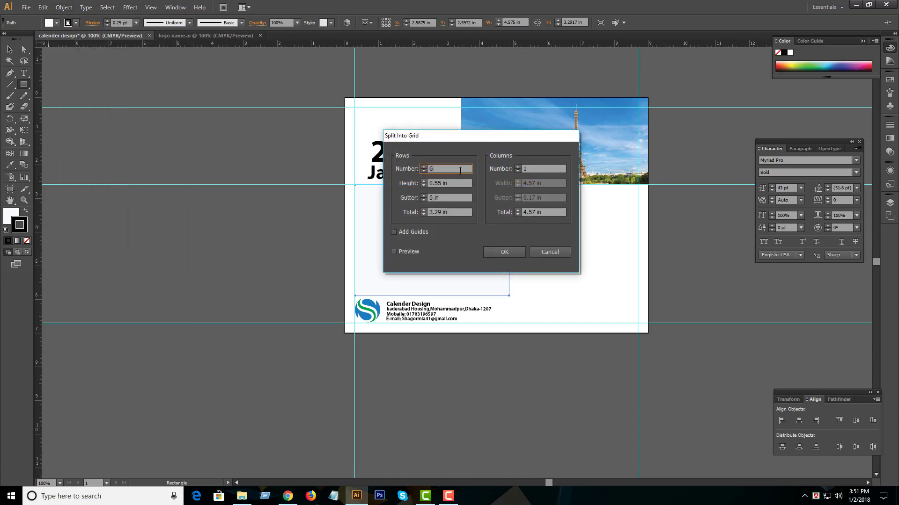
click(514, 172)
key(BackSpace)
text(7)
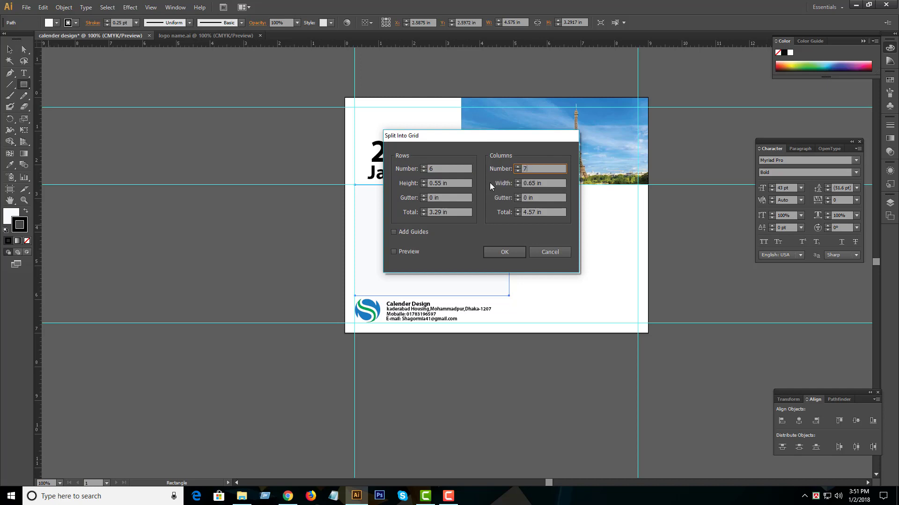
click(394, 252)
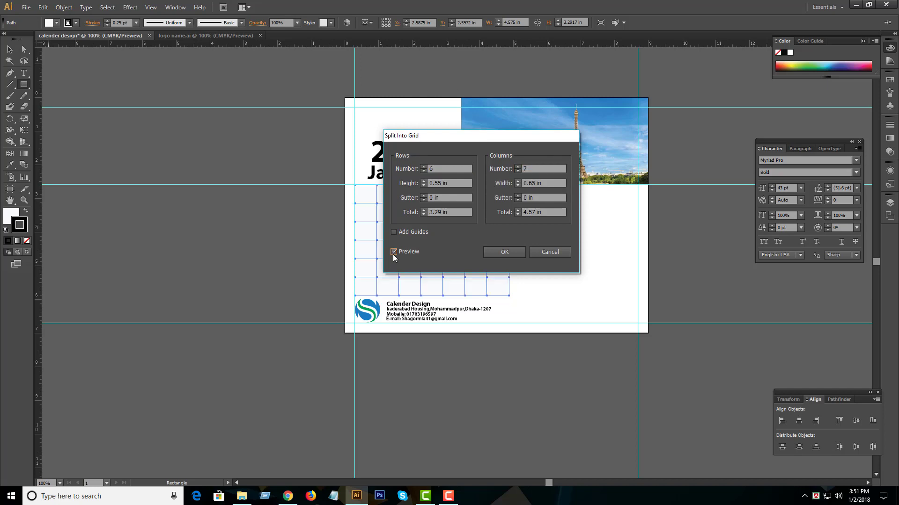
drag(530, 138, 711, 145)
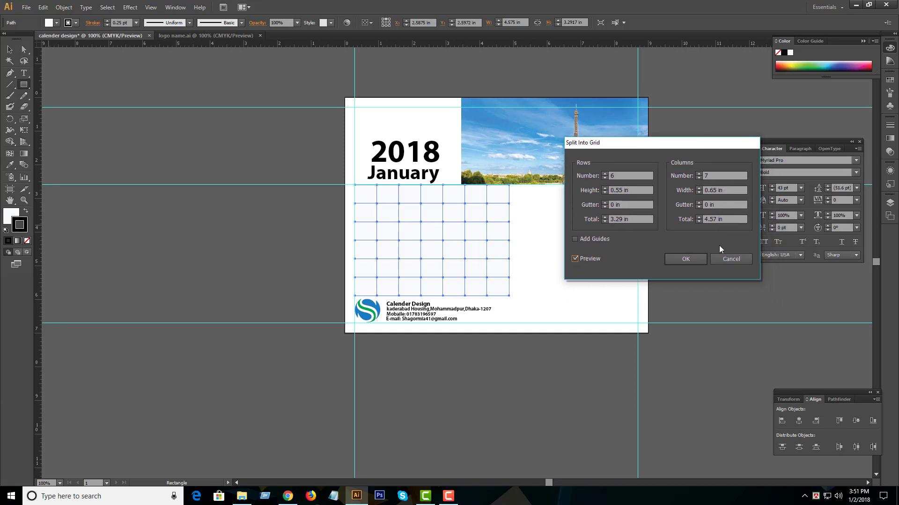
click(685, 259)
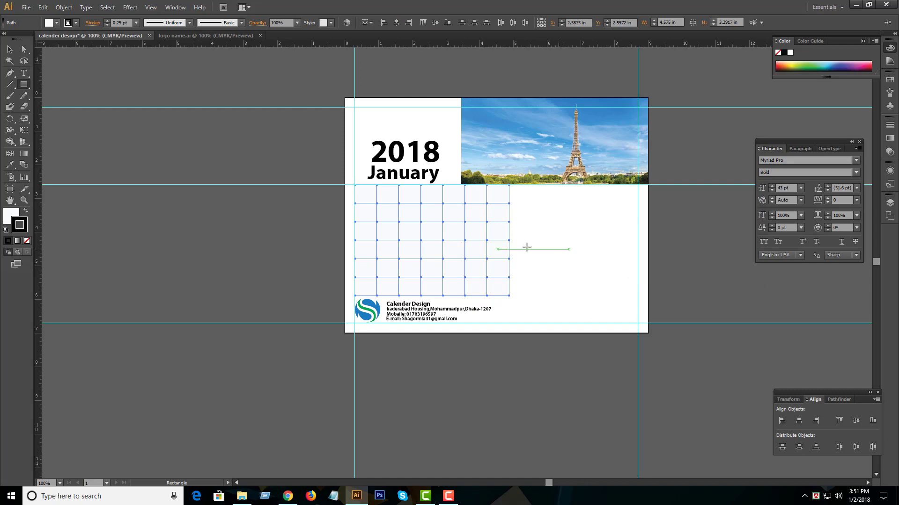
click(463, 246)
mouse_move(447, 248)
mouse_down()
mouse_move(397, 206)
mouse_move(357, 146)
mouse_move(434, 202)
mouse_move(366, 154)
mouse_up()
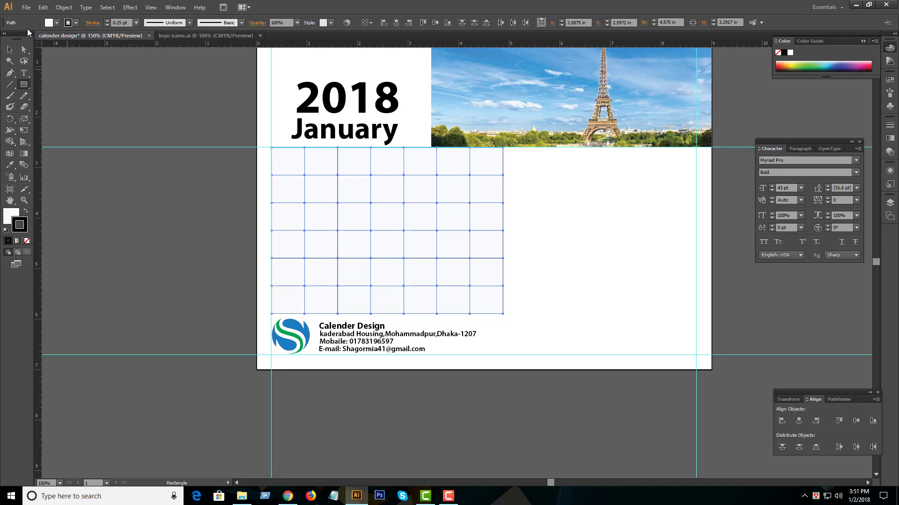
key(ctrl+shift+a)
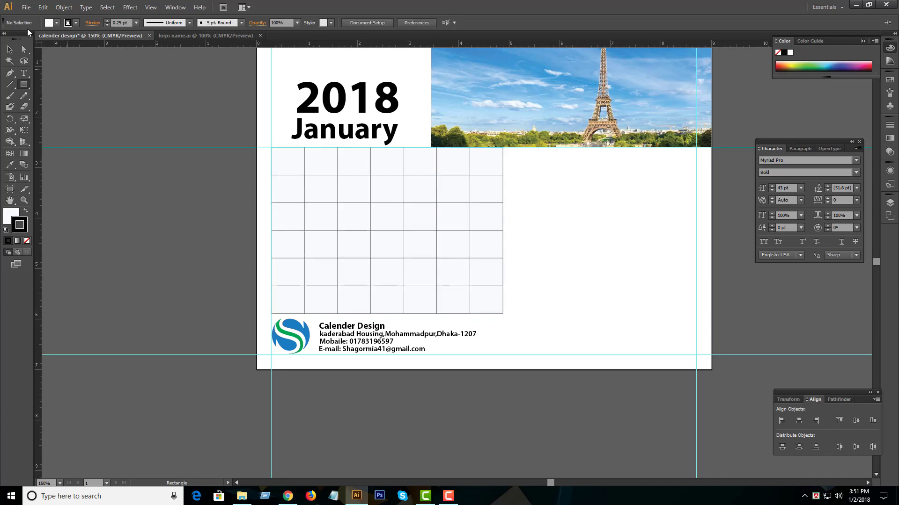
key(ctrl+z)
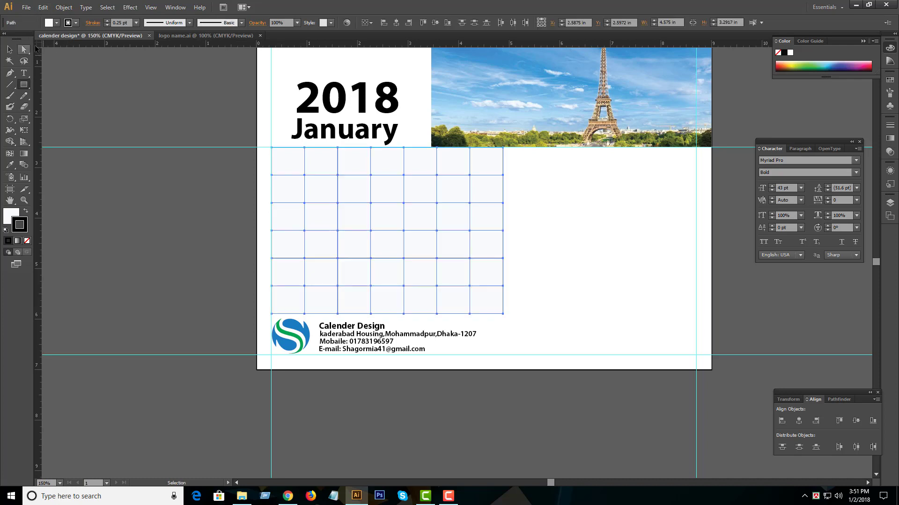
Step: Thread the grid cells as linked text frames set to 15 pt with 30 pt leading
click(85, 7)
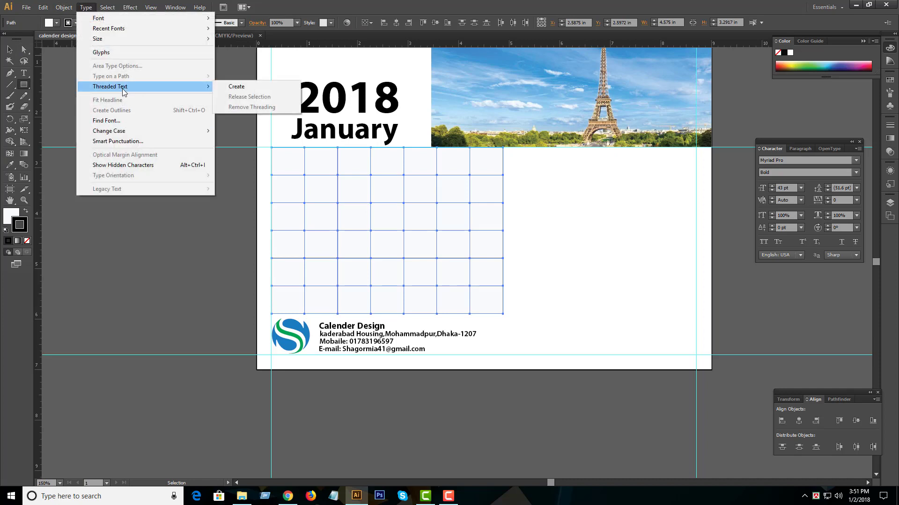
click(241, 87)
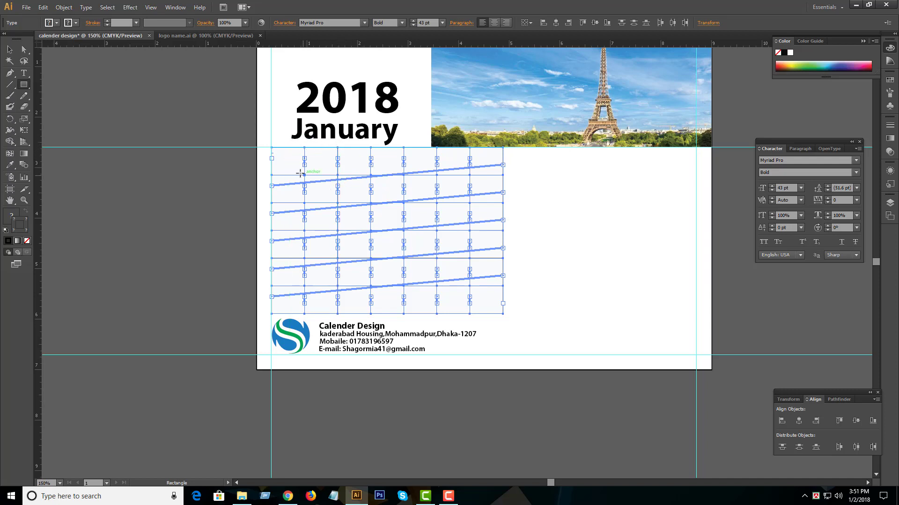
click(26, 77)
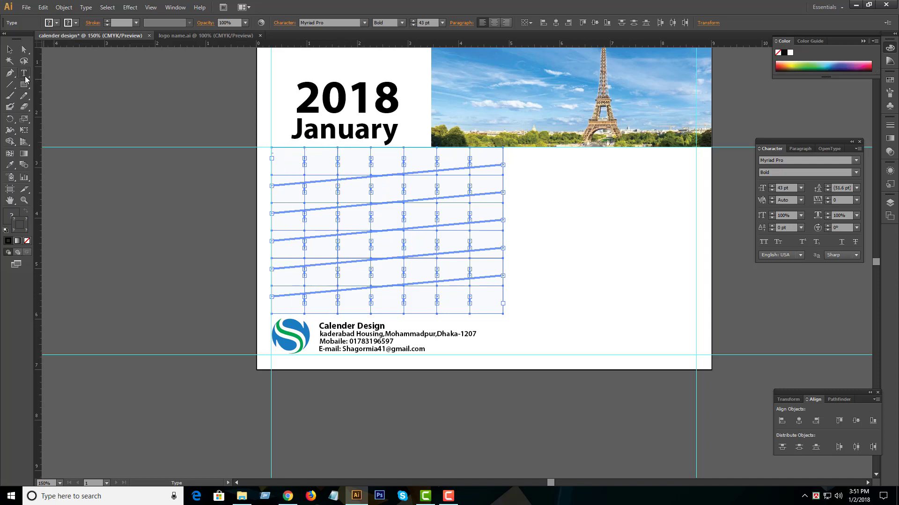
click(272, 149)
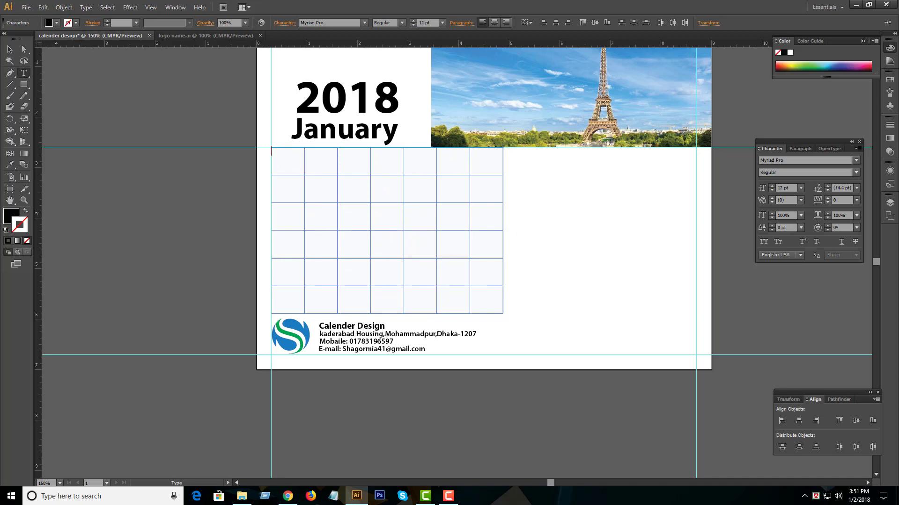
click(786, 188)
text(15)
key(Return)
click(847, 188)
text(30)
click(448, 496)
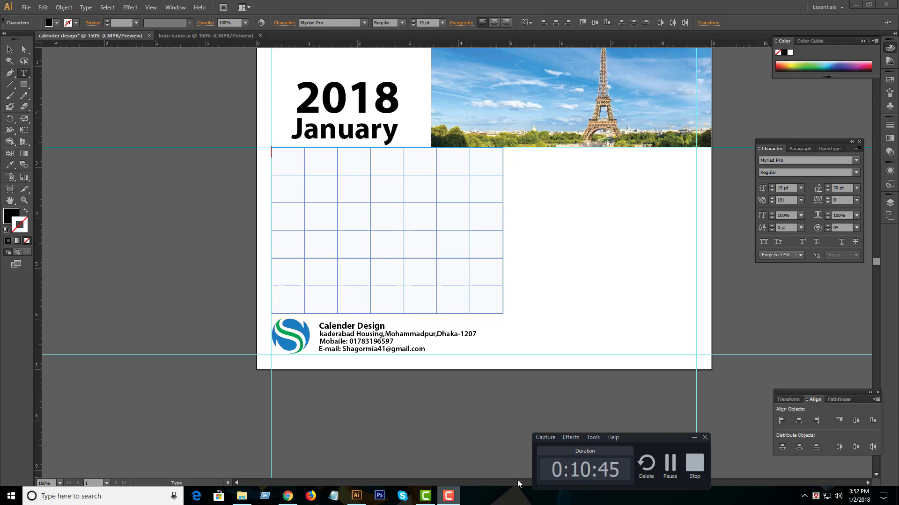
click(274, 149)
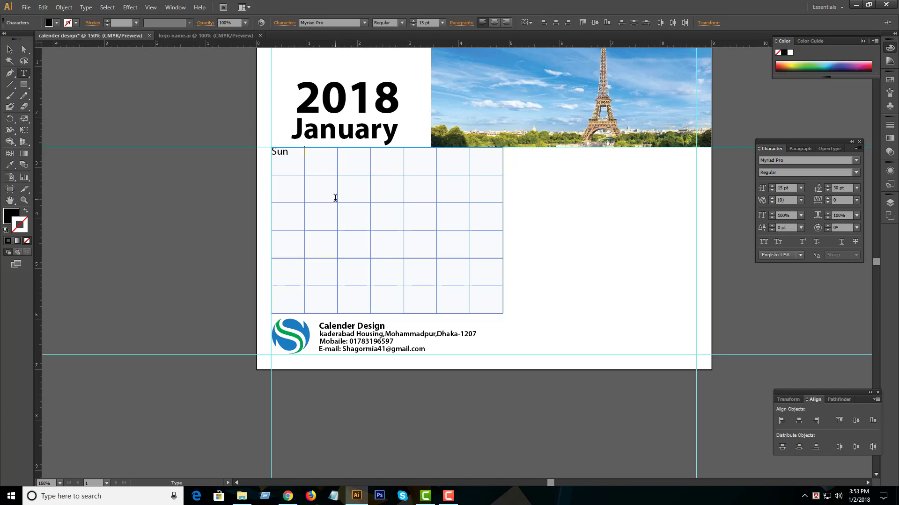
Step: Type the weekday headings Sun, Mon, Tus, Wed, Thu, Fri, Sat across the top row
text(on )
text(Tu)
text(s )
text(W)
text(ed )
text(TH)
key(BackSpace)
text(hu Fr)
text(i )
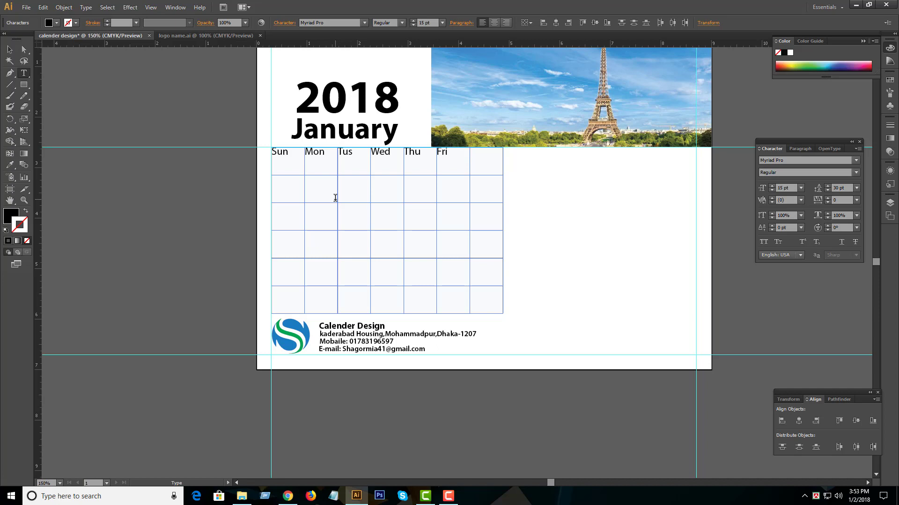
text(Sat)
click(447, 496)
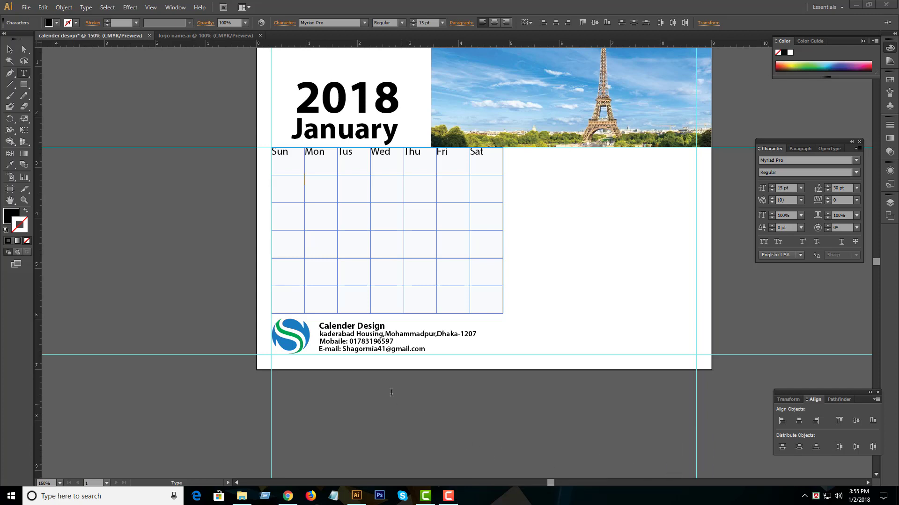
click(452, 498)
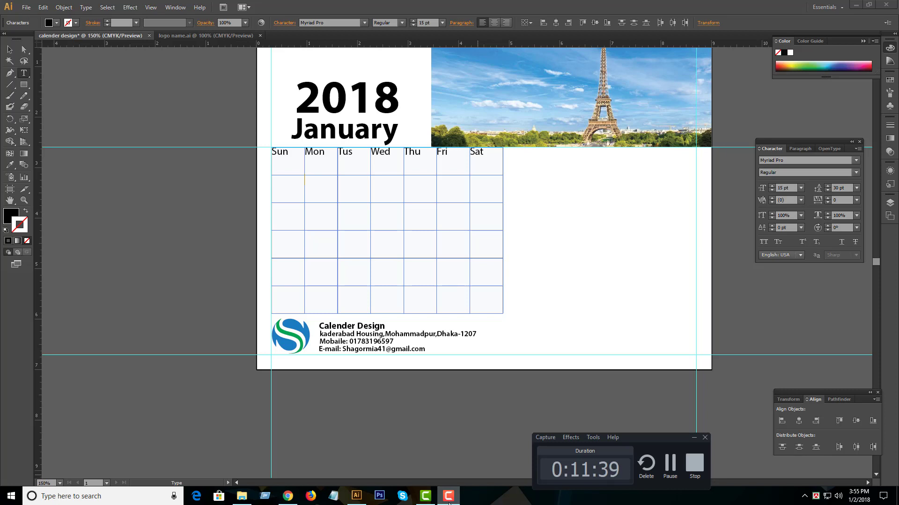
click(324, 311)
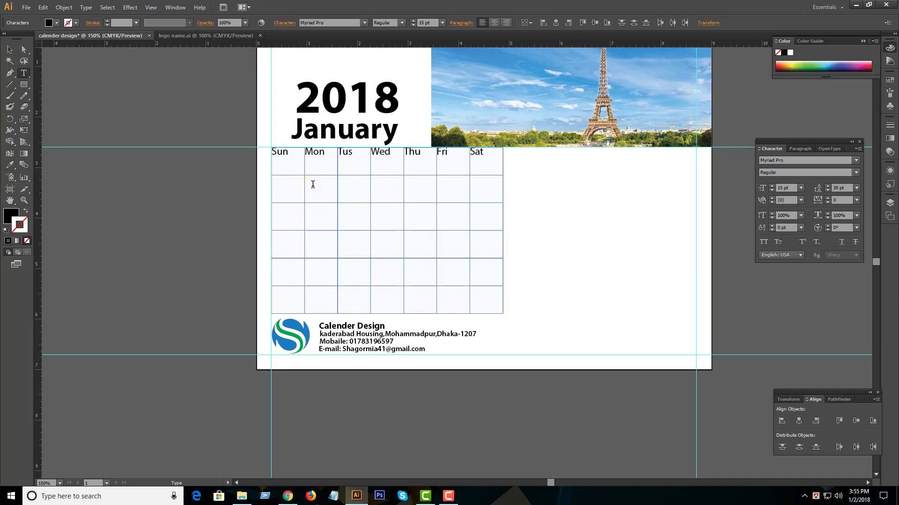
Step: Enter dates 1 to 6 in the first row, starting under Mon
click(306, 184)
text(awjh)
key(BackSpace)
key(BackSpace)
key(BackSpace)
key(Tab)
text(2	3)
key(Tab)
text(4)
key(Tab)
text(5	)
text(6)
Step: Enter dates 7 to 13 in the second row
key(Tab)
text(7)
key(Tab)
text(8)
key(Tab)
text(9)
key(Tab)
text(10 )
text(11 12)
key(Tab)
text(13)
Step: Enter dates 14 to 27 across the third and fourth rows
key(Return)
text(14)
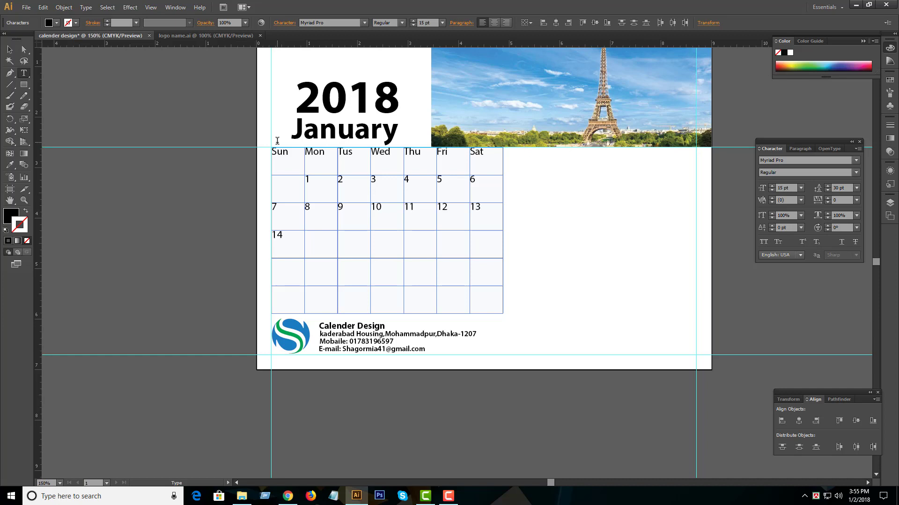
key(Tab)
text(15 1)
text(6)
key(Tab)
text(17 1)
text(8)
key(Tab)
text(19 )
text(20 )
text(21)
key(Tab)
text(22)
key(Tab)
text(23)
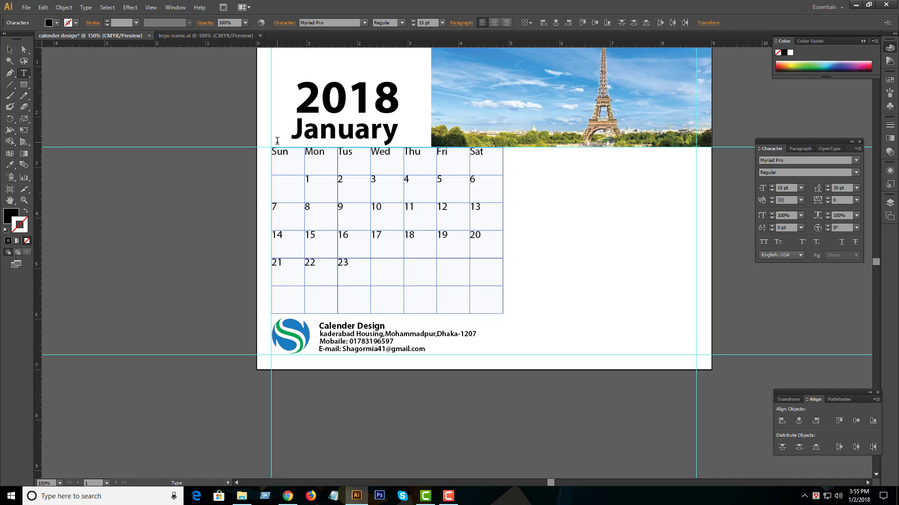
key(Tab)
text(2)
text(4 2)
text(5 )
text(26 )
text(27)
Step: Enter dates 28 to 31 in the last row, ending under Wed
key(Return)
text(2)
text(8)
key(Tab)
text(2)
text(9 30)
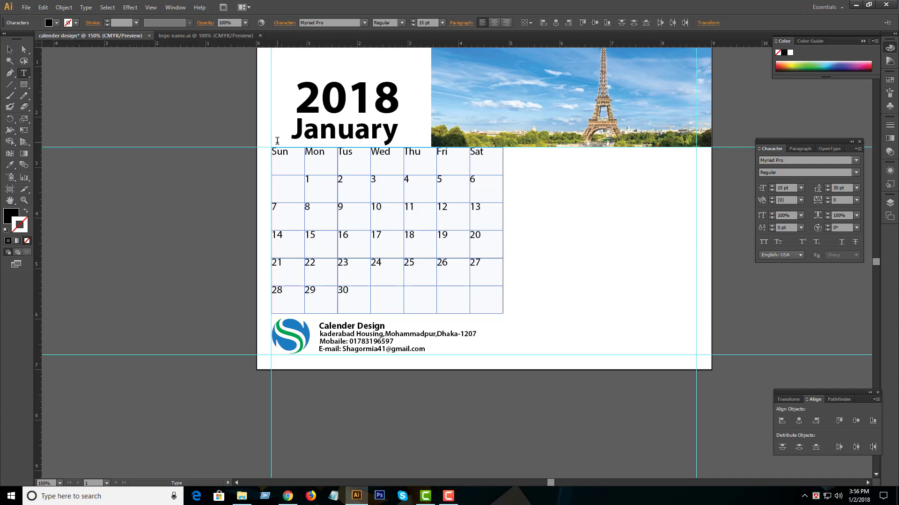
key(Tab)
text(31)
Step: Select all text in the January table and centre-align it within the cells
click(447, 495)
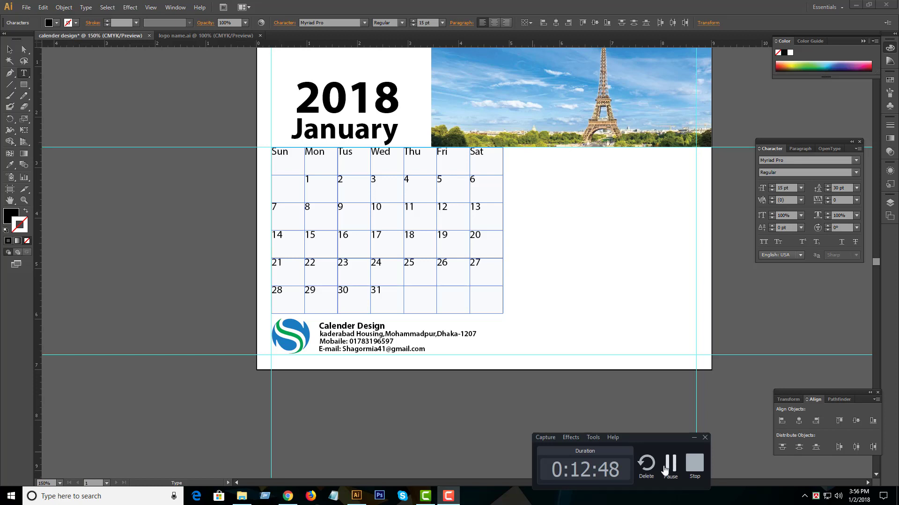
click(669, 464)
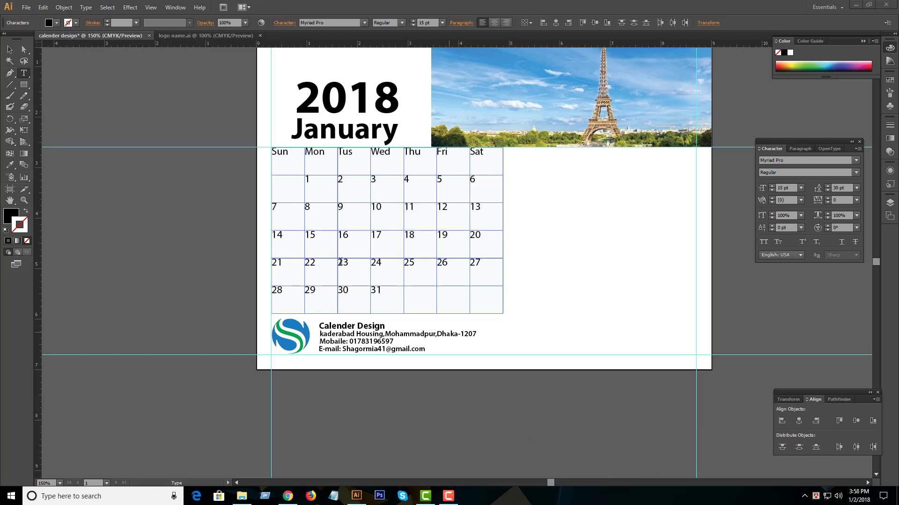
ctrl+click(308, 189)
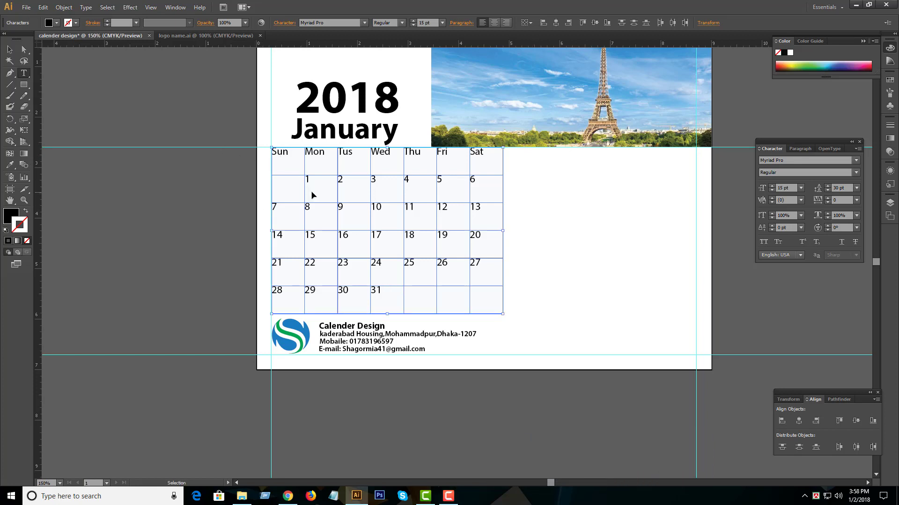
click(307, 210)
key(ctrl+a)
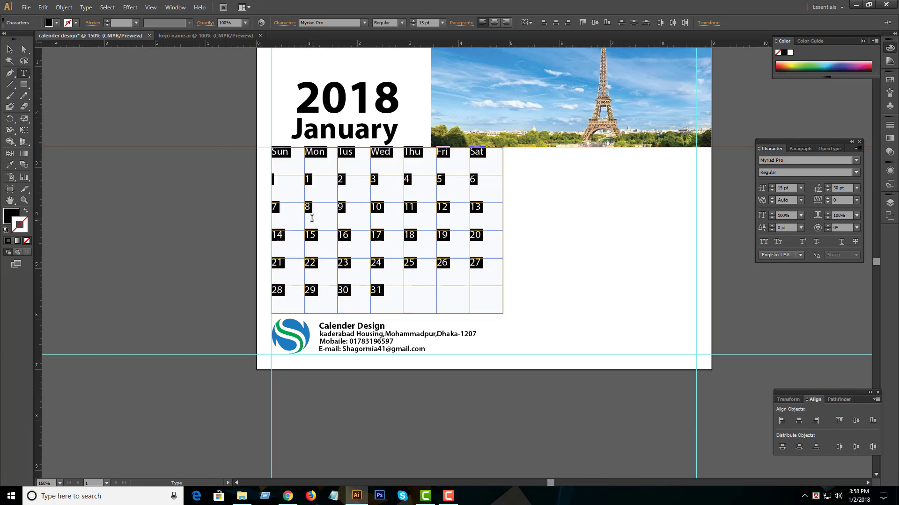
click(495, 23)
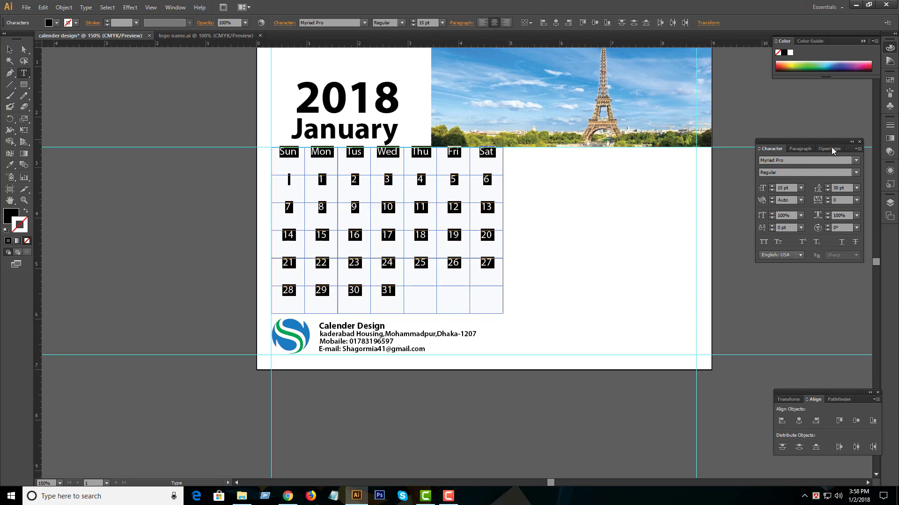
Step: Give the table text a -13 pt baseline shift so it sits mid-cell
drag(808, 139, 785, 110)
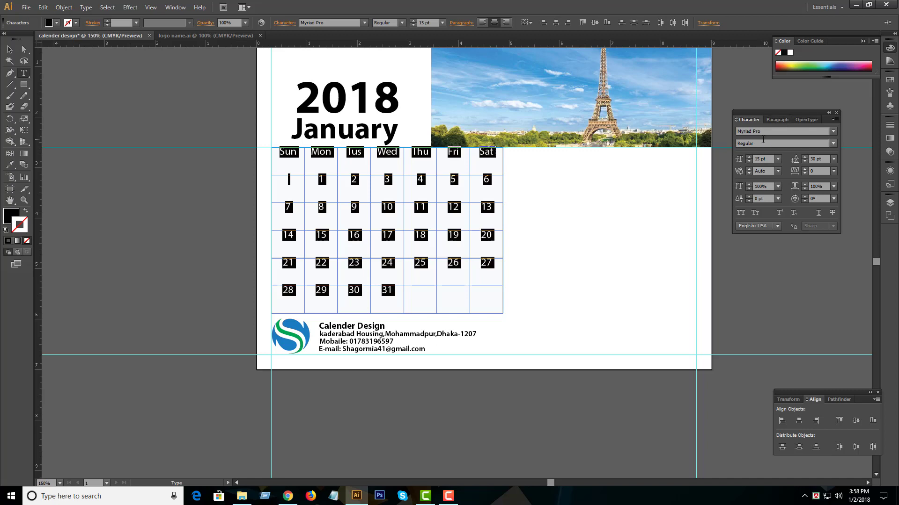
click(749, 201)
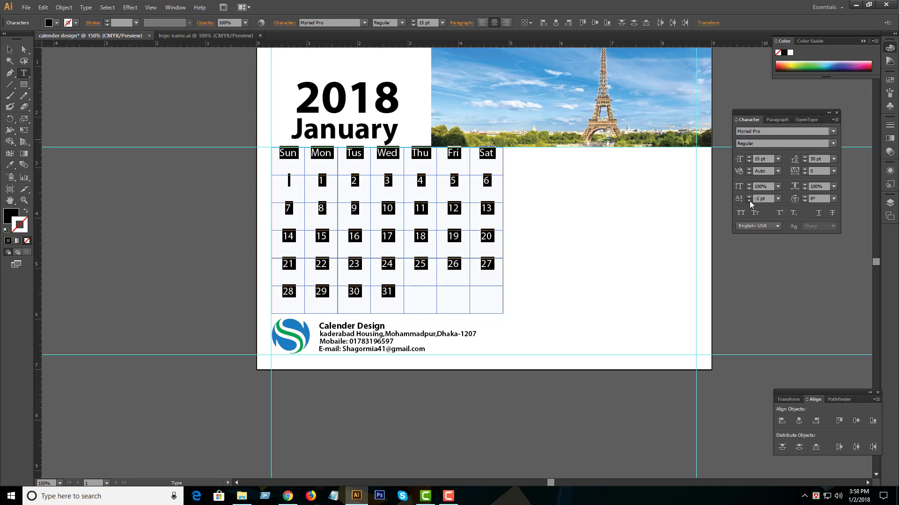
click(749, 201)
click(748, 201)
click(749, 201)
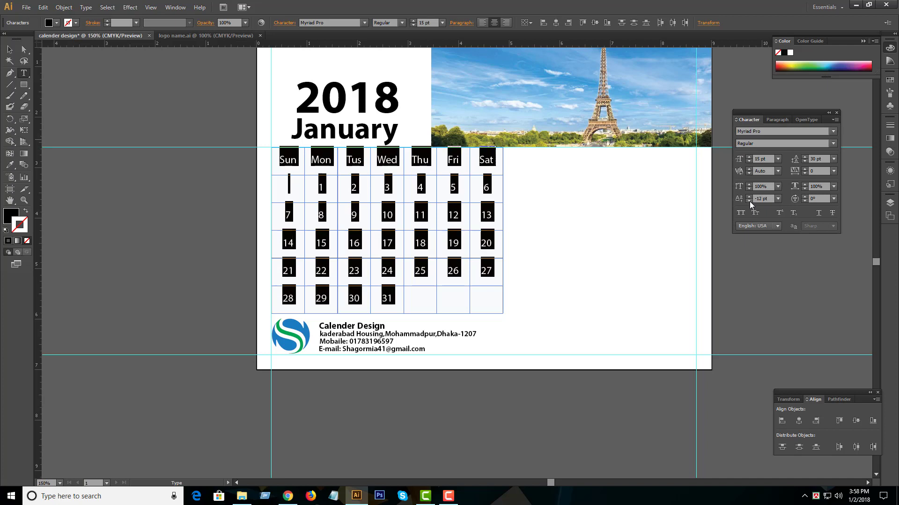
click(749, 201)
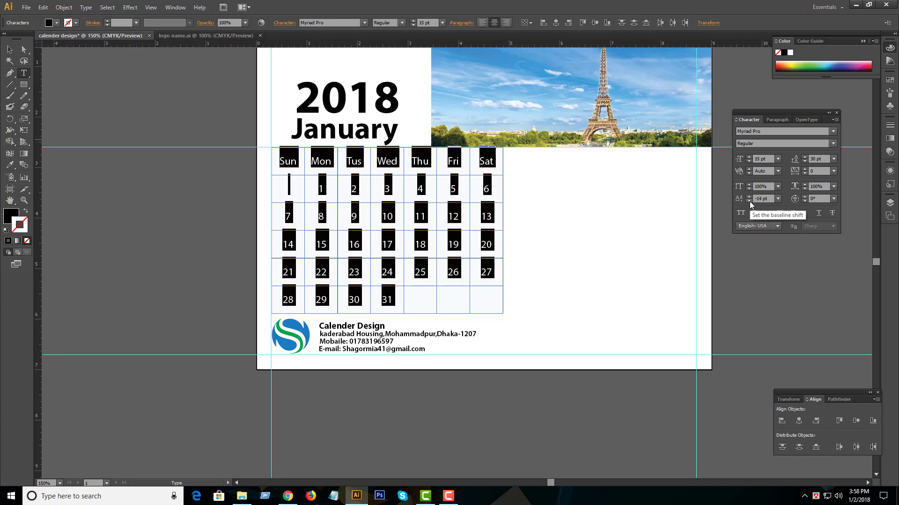
click(749, 202)
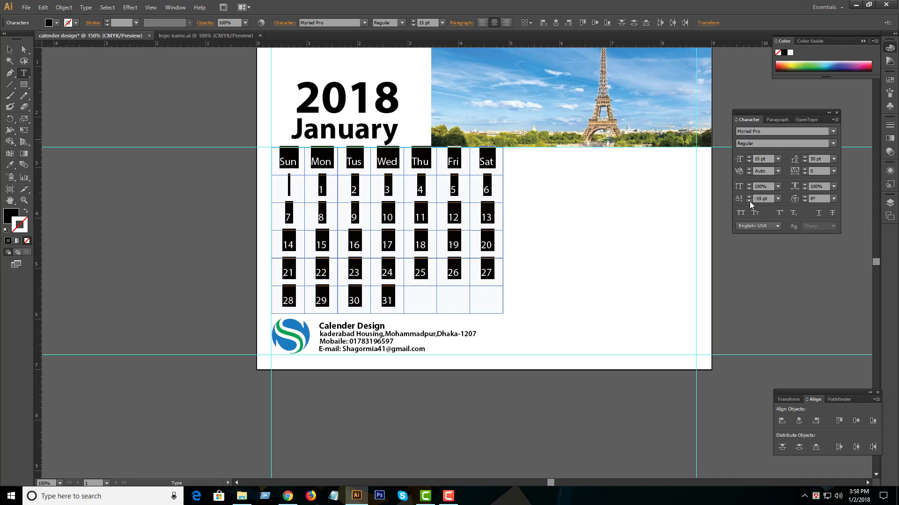
click(463, 227)
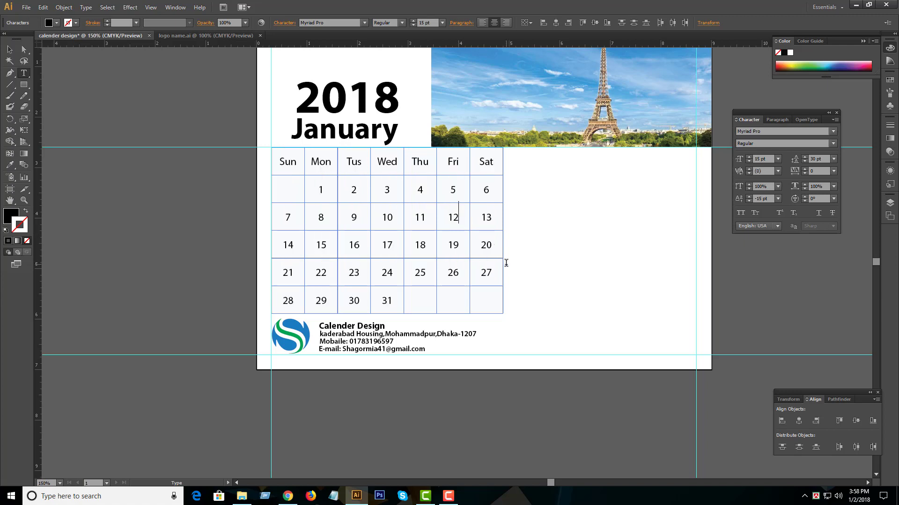
key(ctrl)
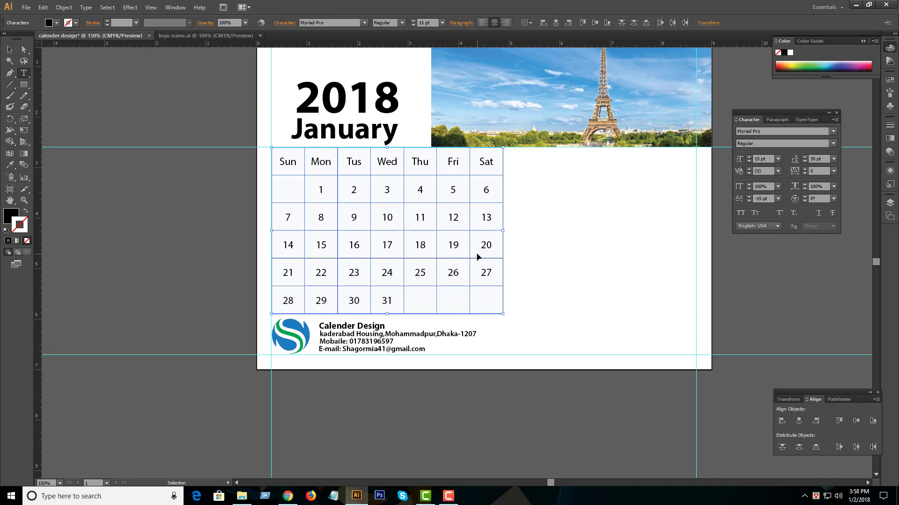
key(ctrl+a)
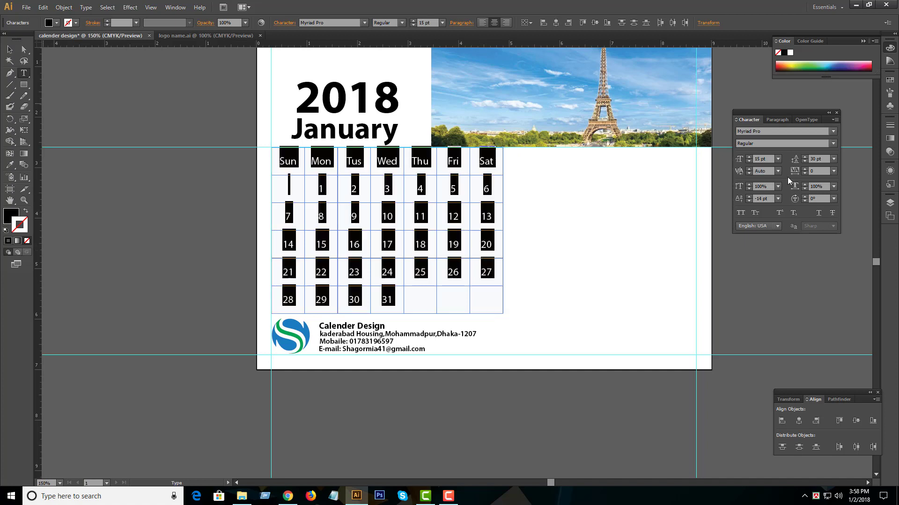
click(749, 197)
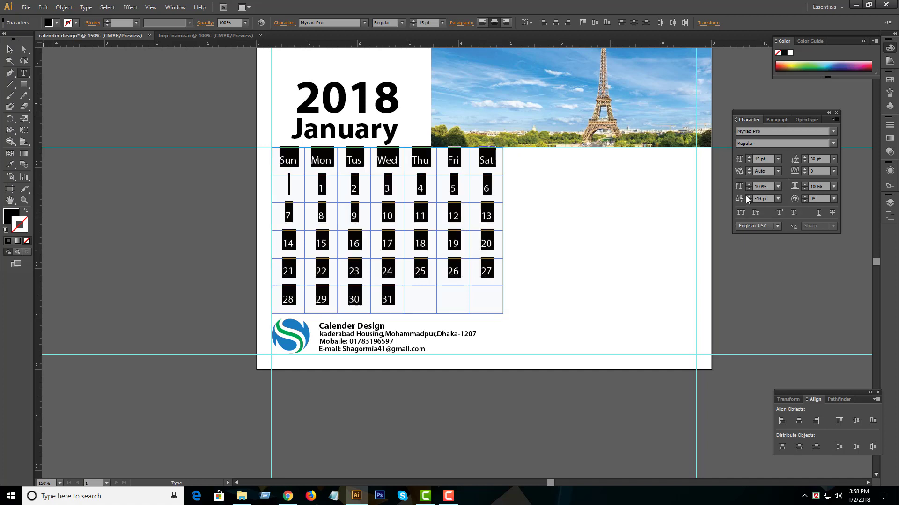
click(431, 192)
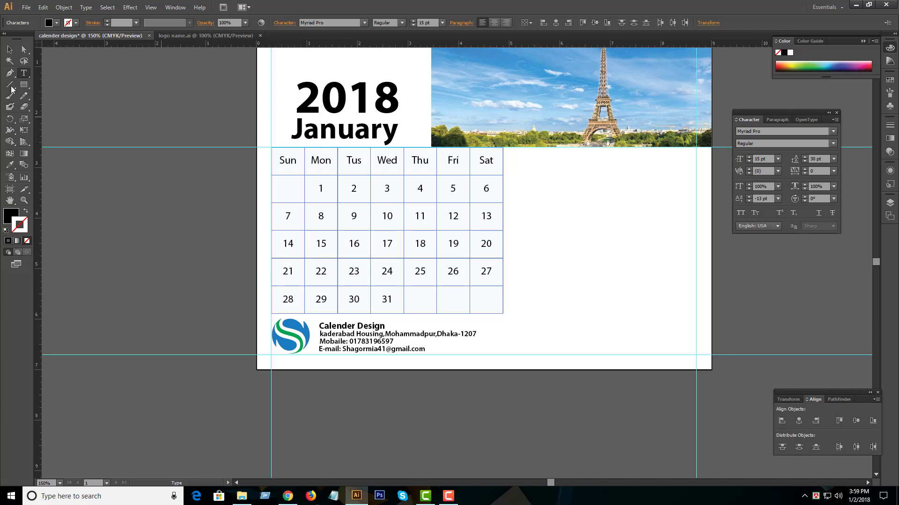
Step: Move the small date grid up beneath the February heading
click(7, 48)
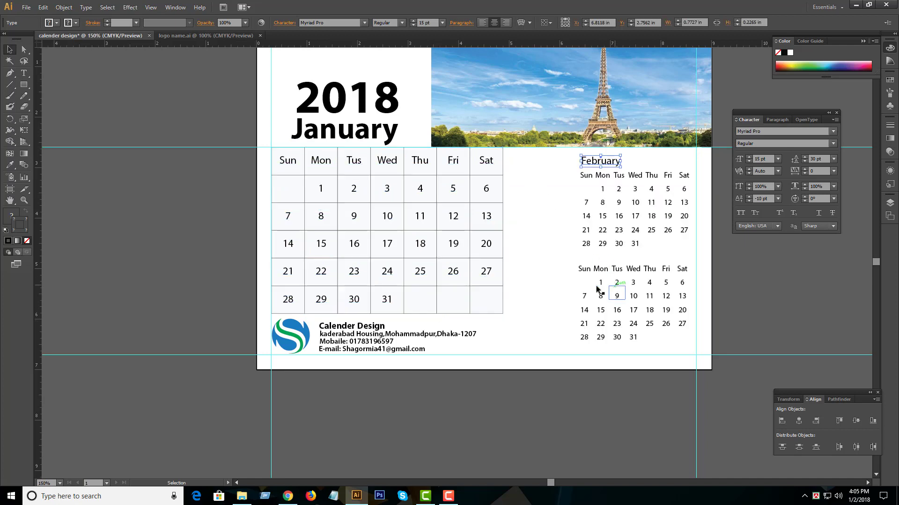
drag(597, 289, 576, 206)
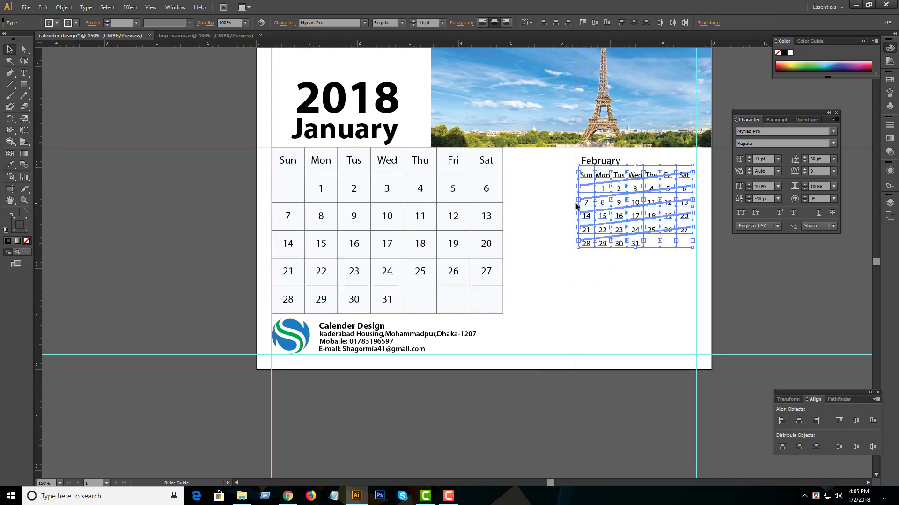
key(ctrl+shift+a)
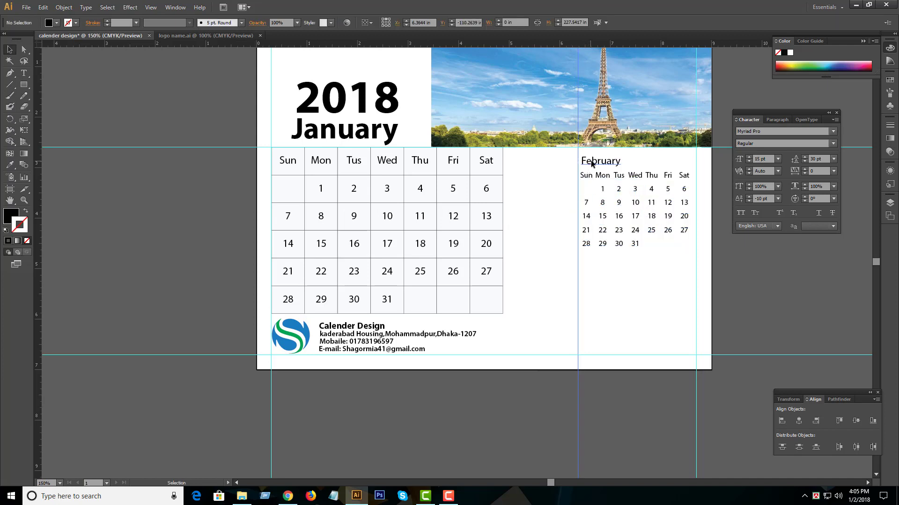
Step: Nudge the February heading left, enlarge it to 16 pt, and delete the stray vertical guide
click(591, 163)
key(Left)
key(Left)
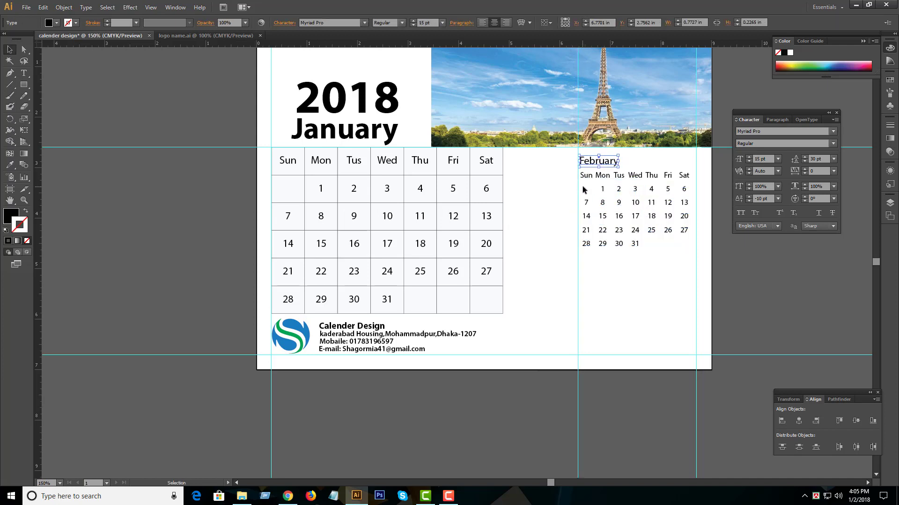
key(Left)
click(749, 157)
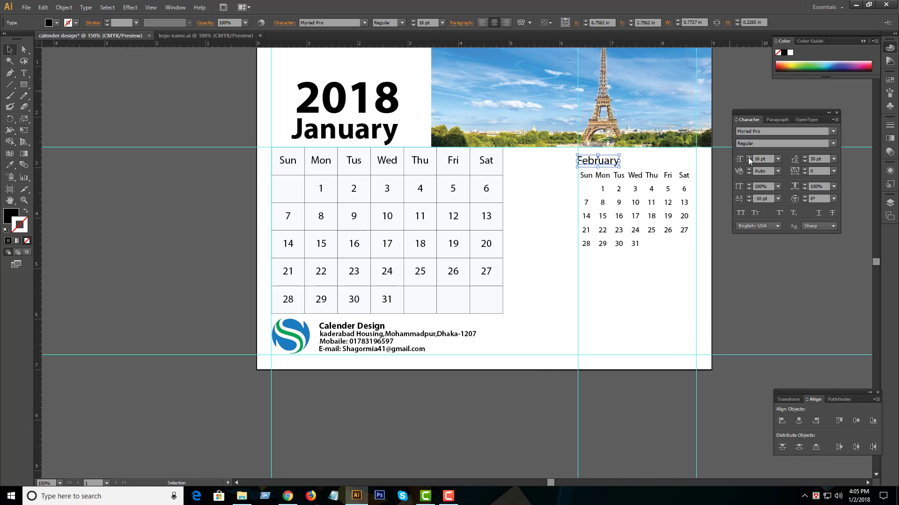
click(650, 265)
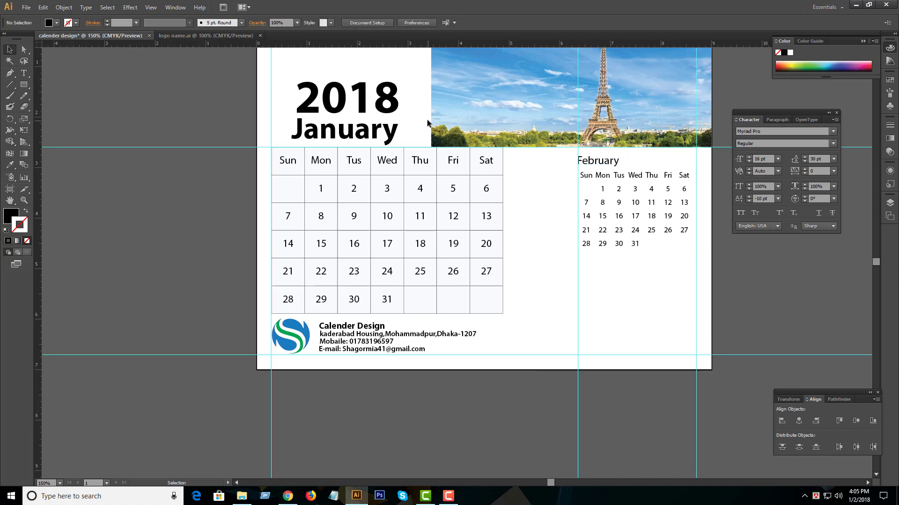
click(577, 310)
key(Delete)
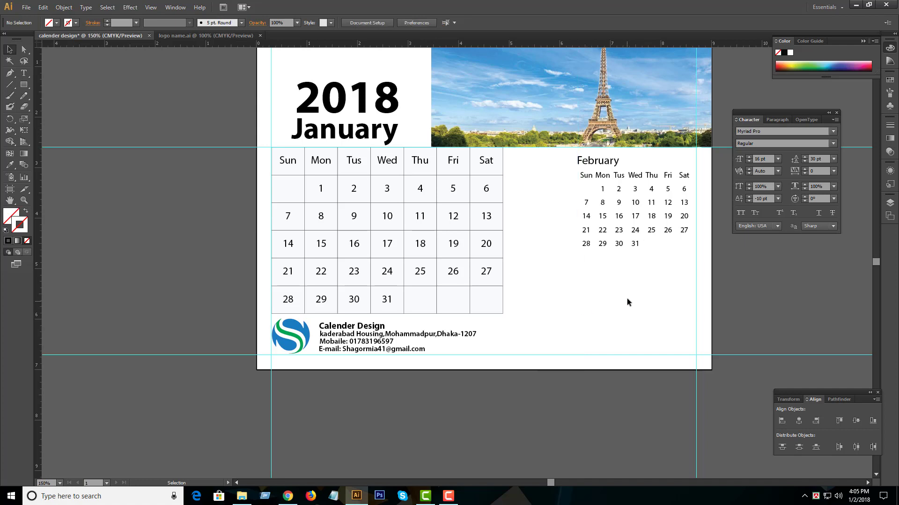
Step: Move the February mini-calendar group flush against the right margin guide beneath the Eiffel photo
drag(662, 271, 565, 155)
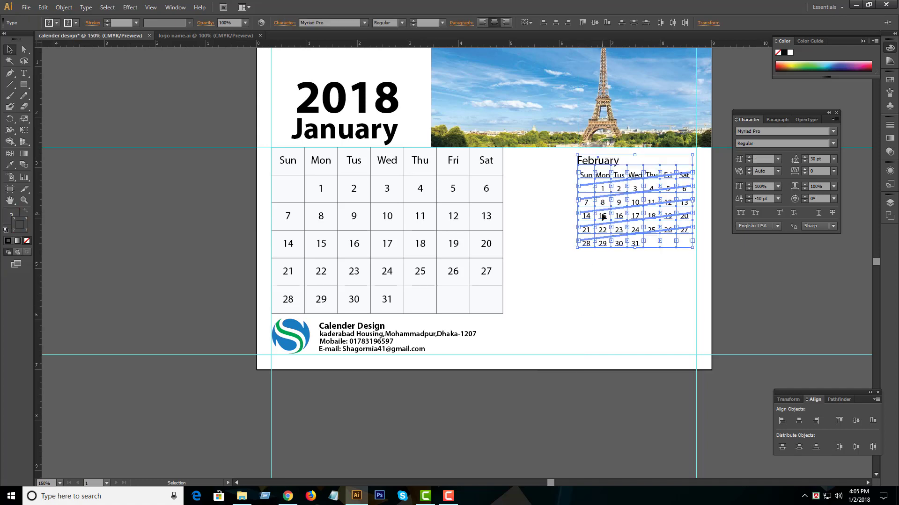
drag(612, 211, 570, 205)
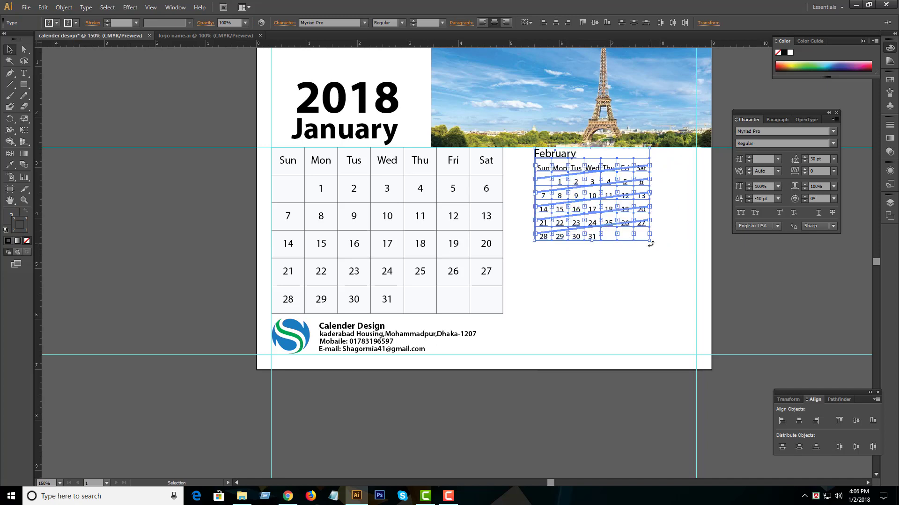
drag(649, 241, 658, 245)
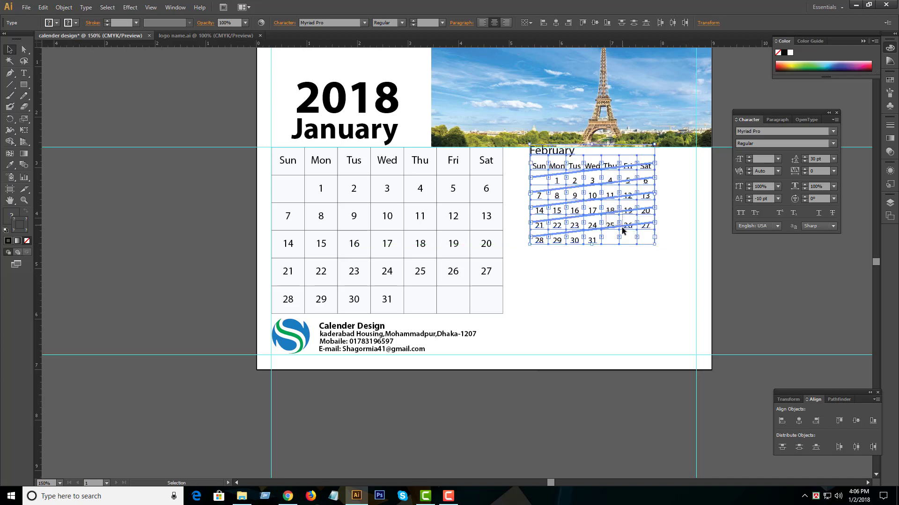
mouse_move(666, 265)
mouse_down()
mouse_move(530, 171)
mouse_move(528, 151)
mouse_up()
key(Down)
key(Down)
key(Down)
key(Down)
key(Down)
key(Down)
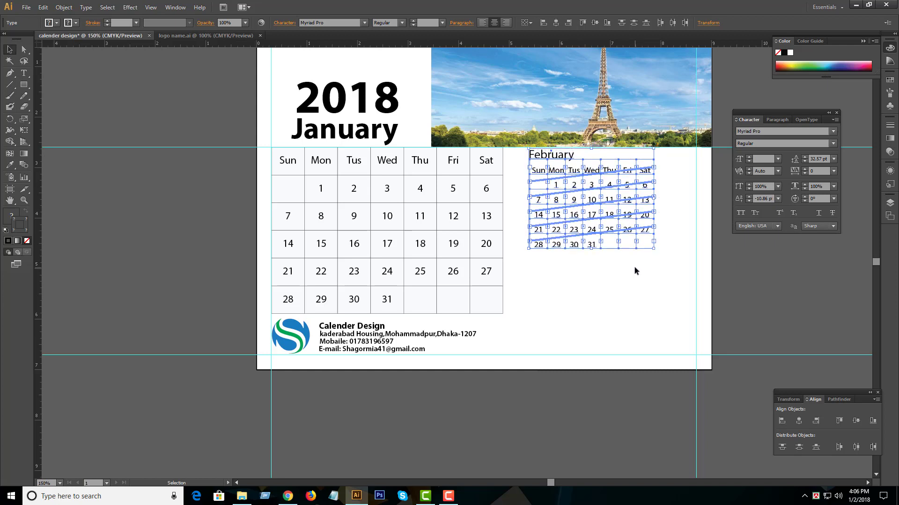
key(p)
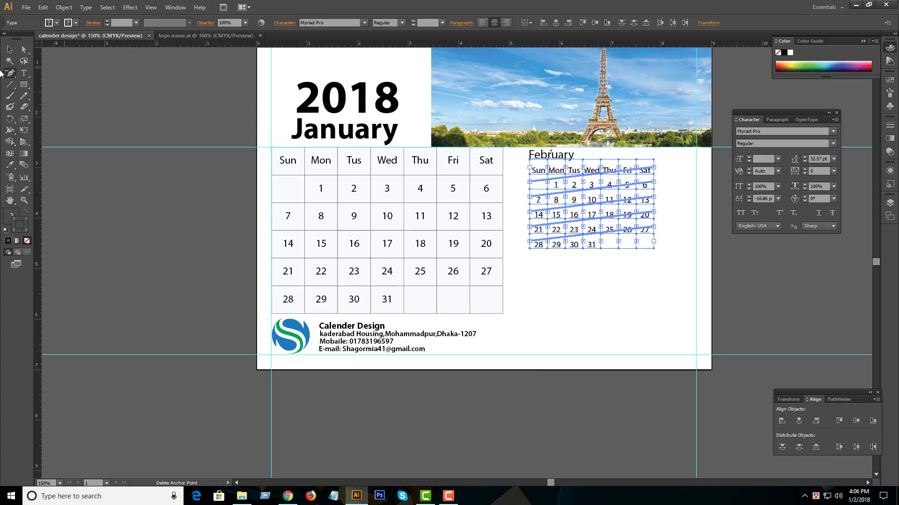
click(9, 50)
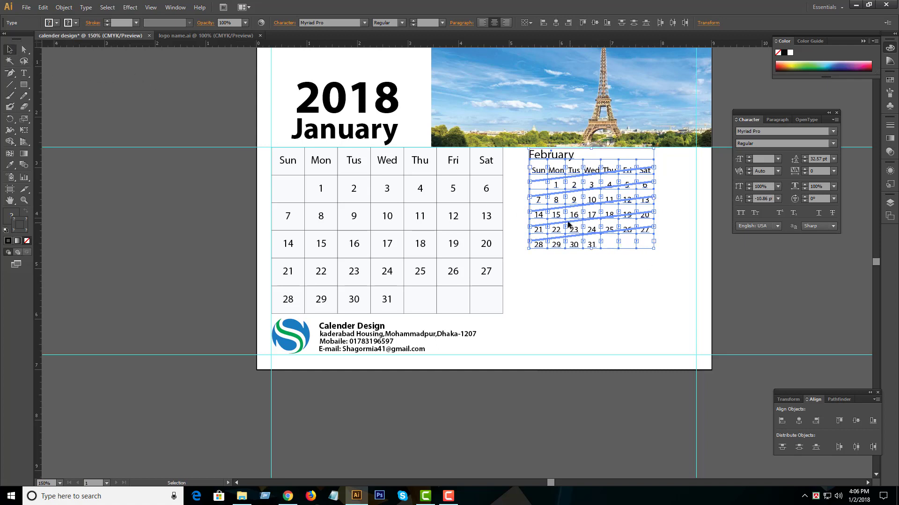
drag(566, 223, 606, 222)
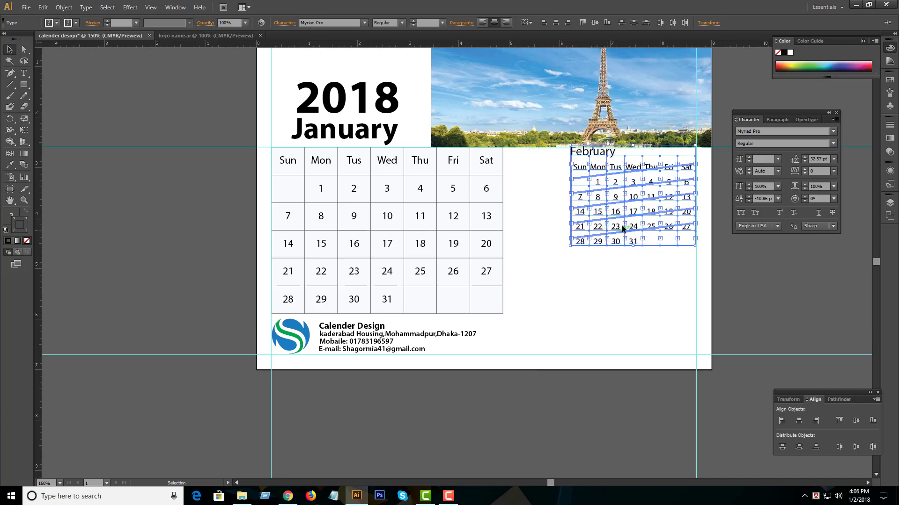
drag(629, 187, 627, 201)
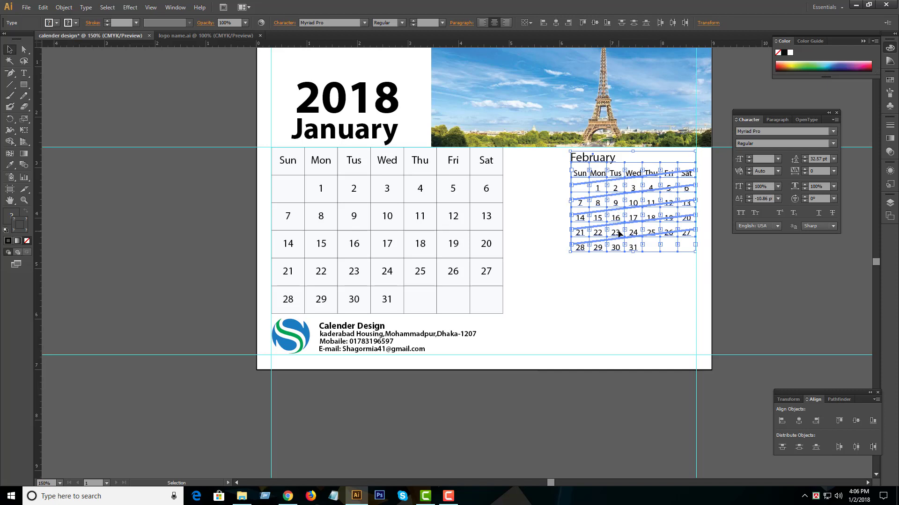
key(Up)
key(Up)
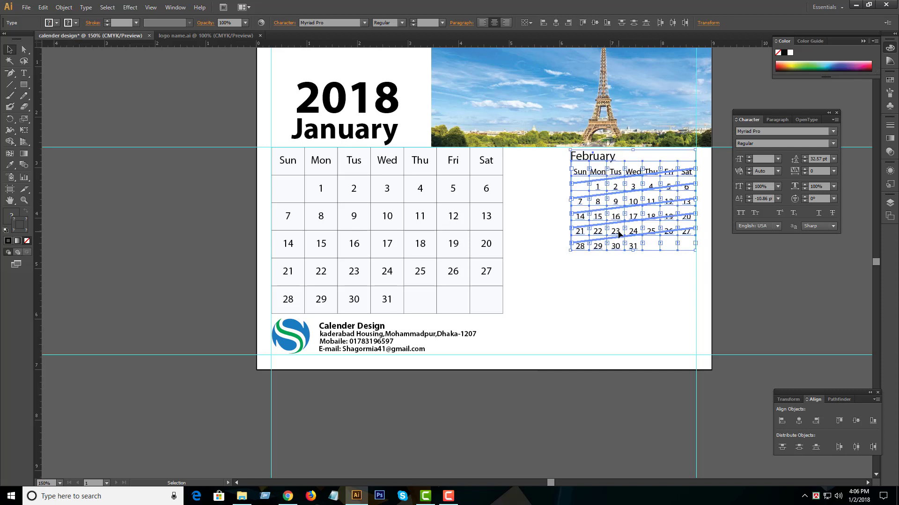
key(Up)
key(Up)
key(Up)
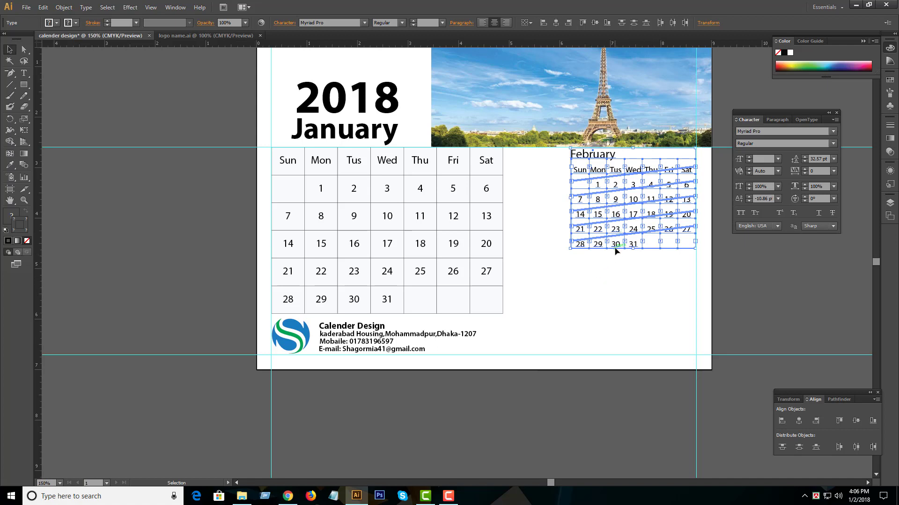
Step: Try duplicating the February calendar below itself, then undo that copy
drag(615, 247, 616, 330)
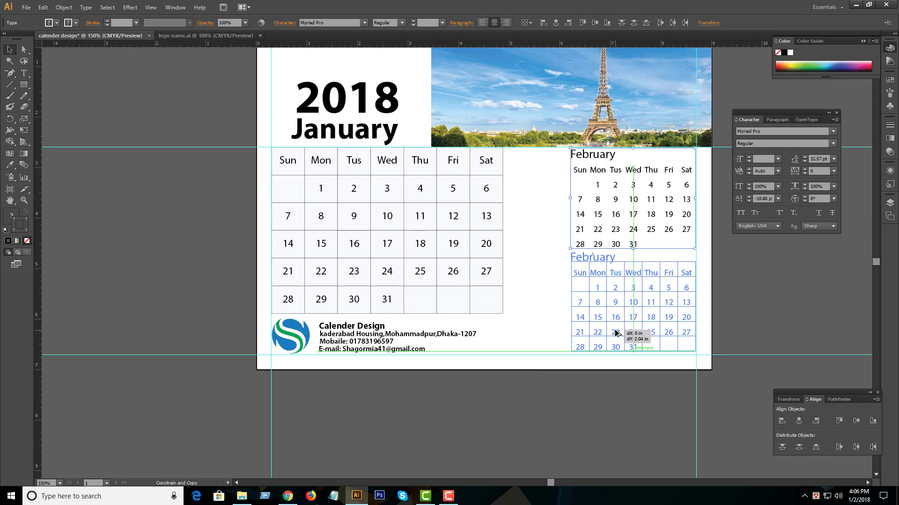
drag(616, 333, 615, 330)
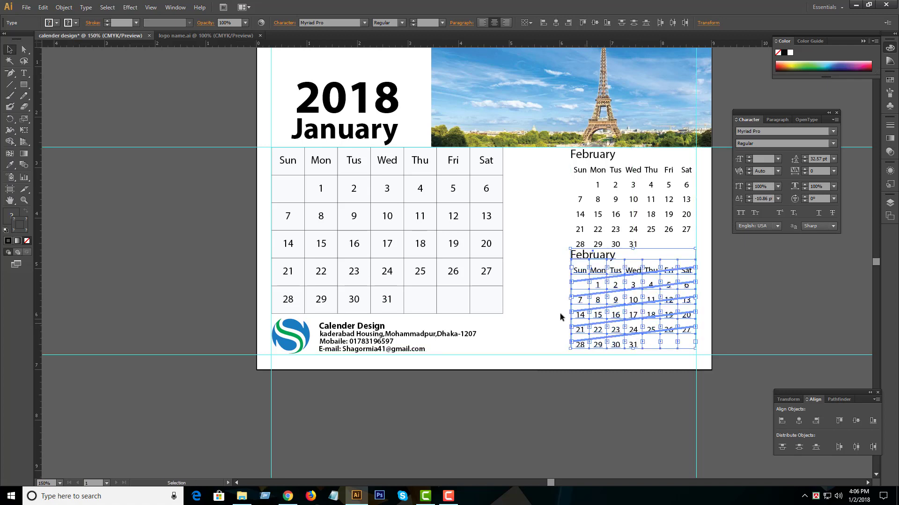
click(535, 281)
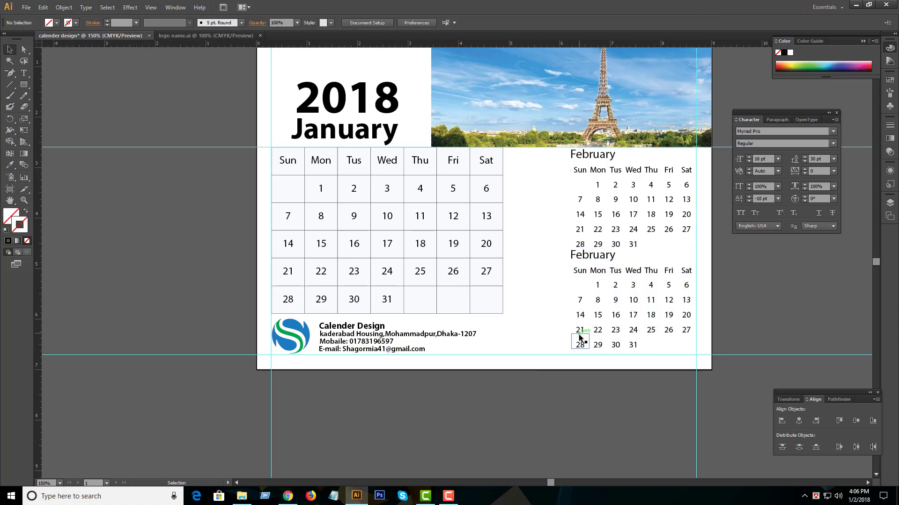
key(ctrl+z)
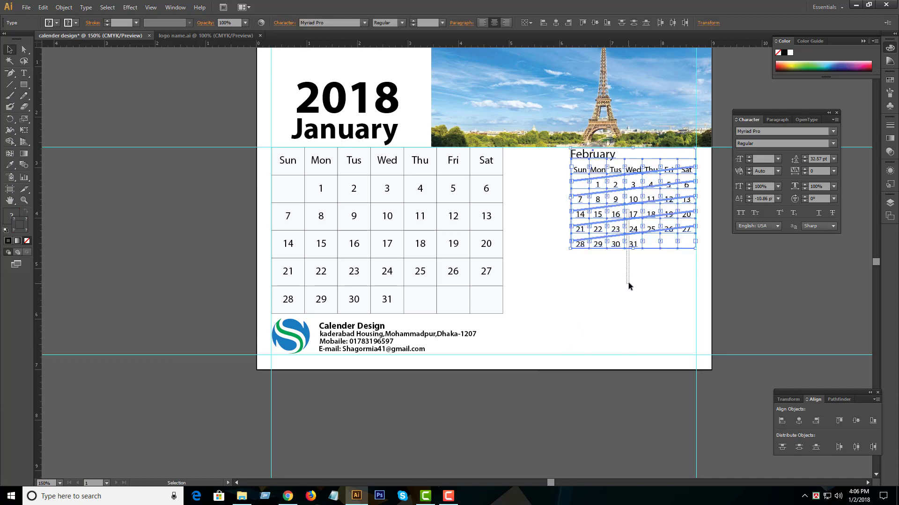
key(a)
key(v)
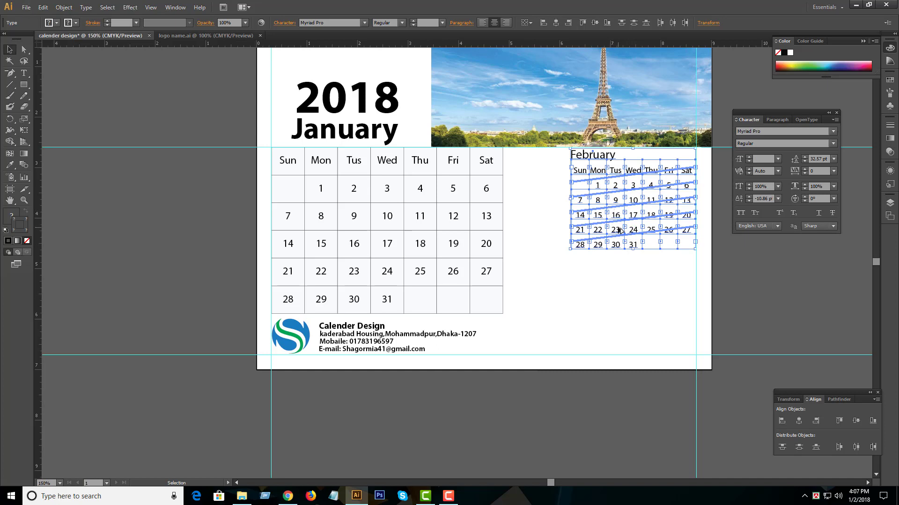
Step: Alt-drag a fresh copy of the February calendar directly below the original
mouse_move(616, 230)
mouse_down()
mouse_move(616, 333)
mouse_move(603, 332)
mouse_move(615, 335)
mouse_up()
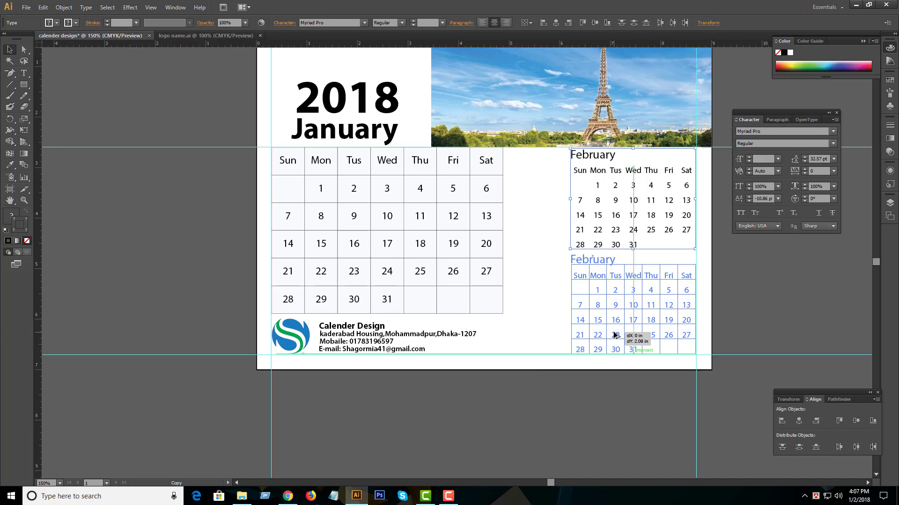
drag(614, 335, 614, 335)
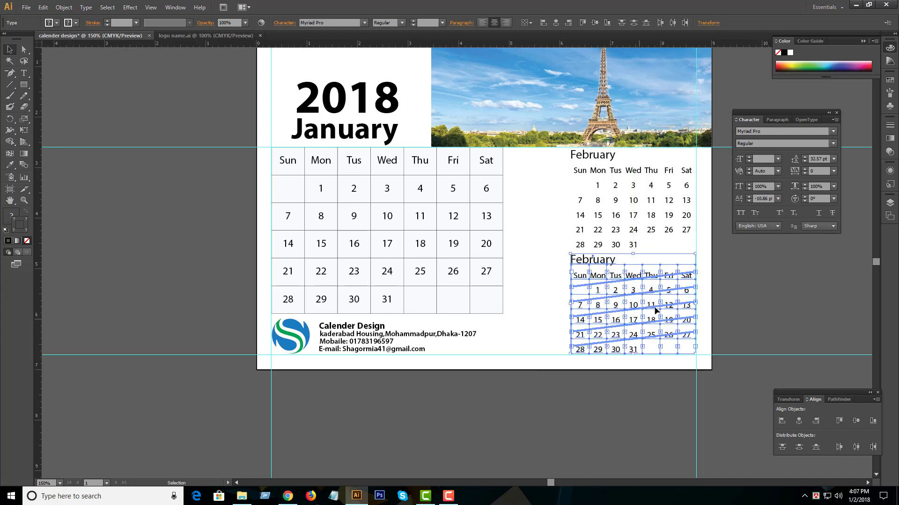
key(ctrl+plus)
key(ctrl+plus)
drag(397, 241, 499, 262)
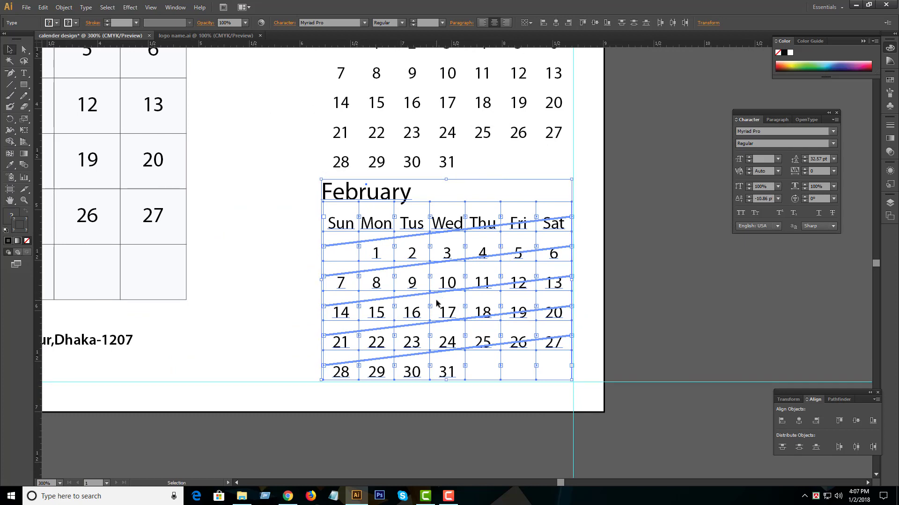
Step: Nudge the lower copy with arrow keys until it lines up under the original
key(Left)
key(Left)
key(Left)
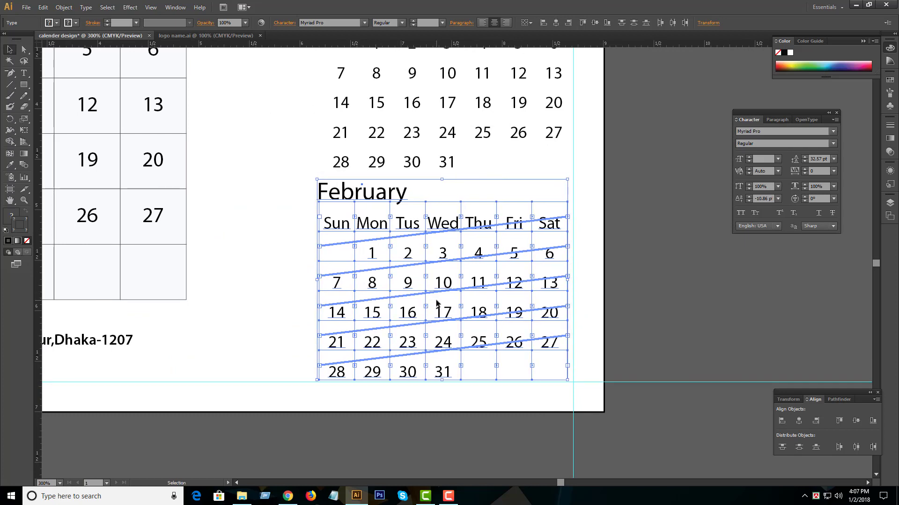
key(Up)
key(Up)
key(Up)
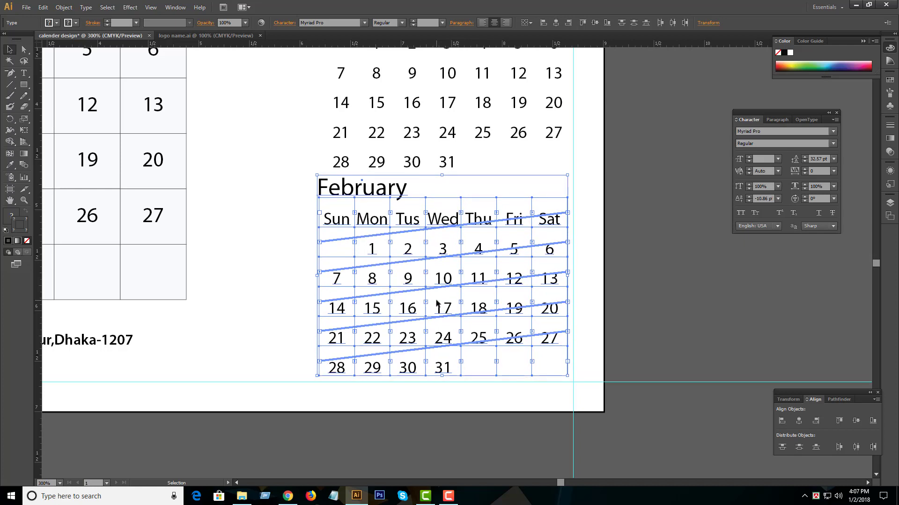
key(Up)
key(Right)
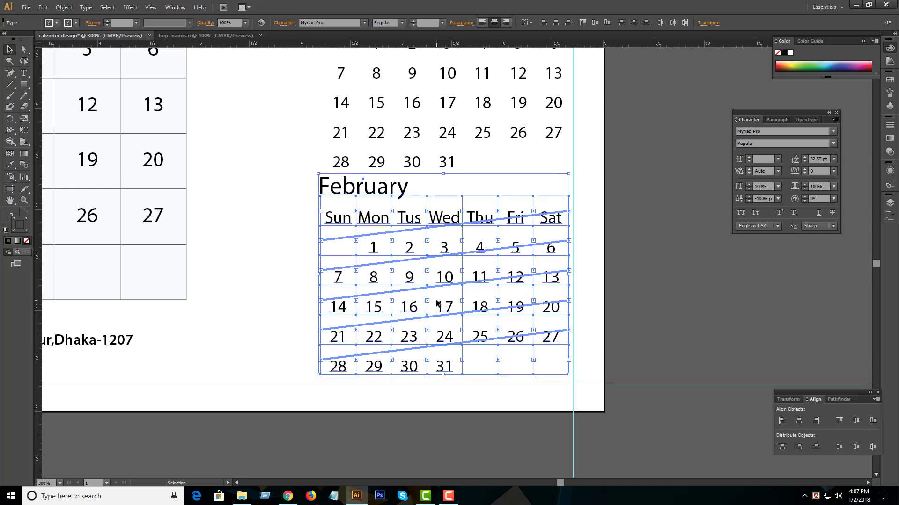
key(Down)
key(Down)
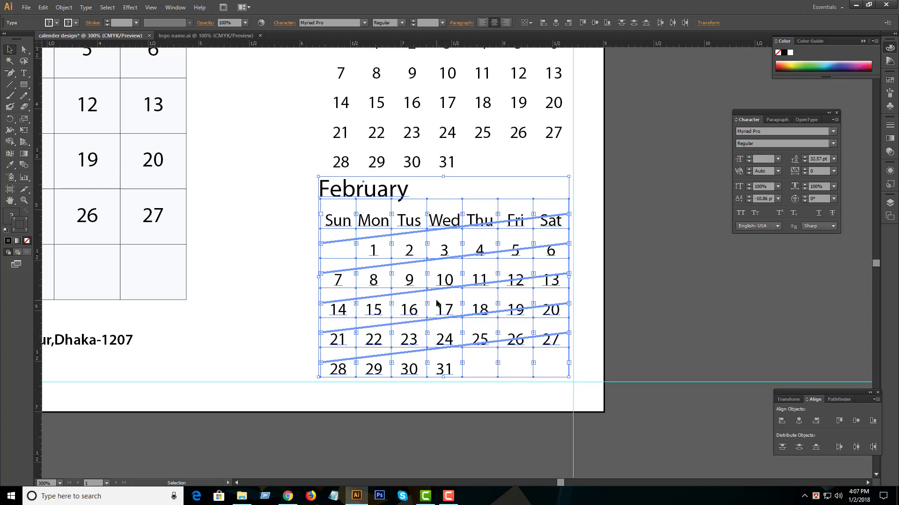
key(Right)
key(Right)
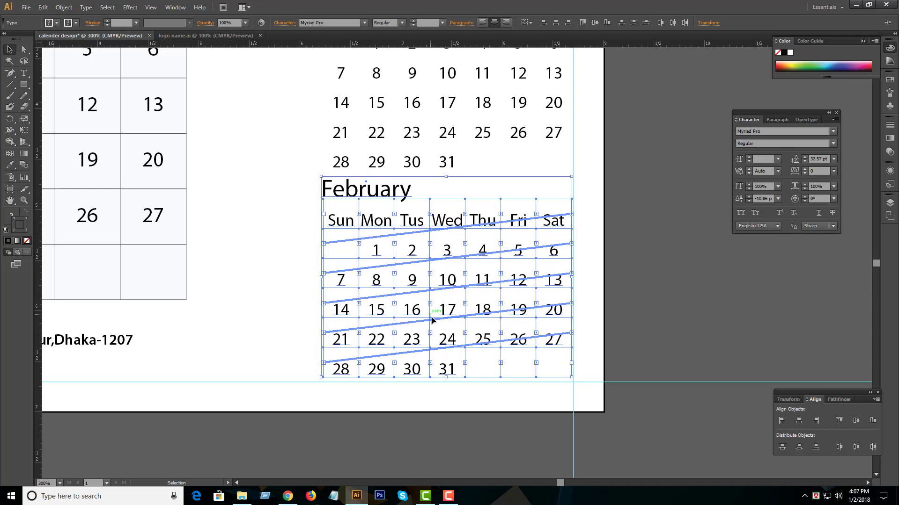
key(Right)
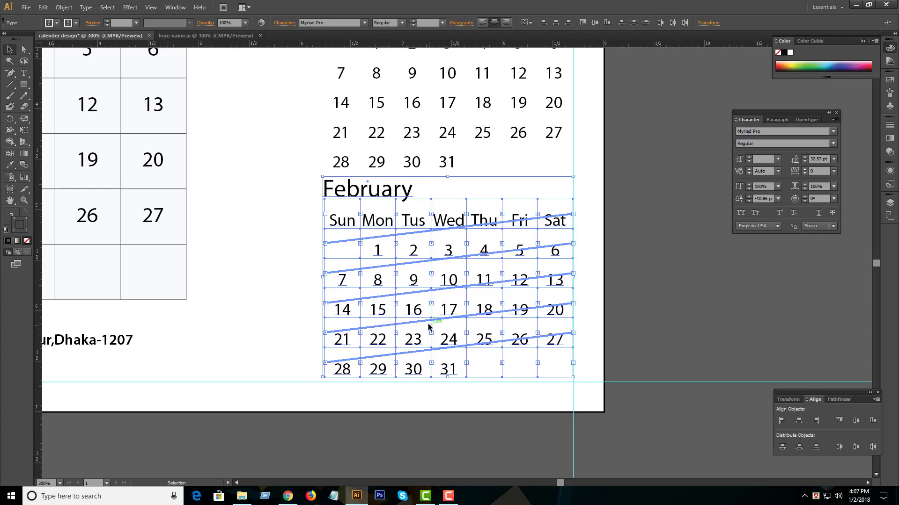
scroll(426, 304, up, 2)
scroll(412, 322, up, 1)
Step: Nudge the whole upper February calendar up slightly
scroll(413, 322, up, 1)
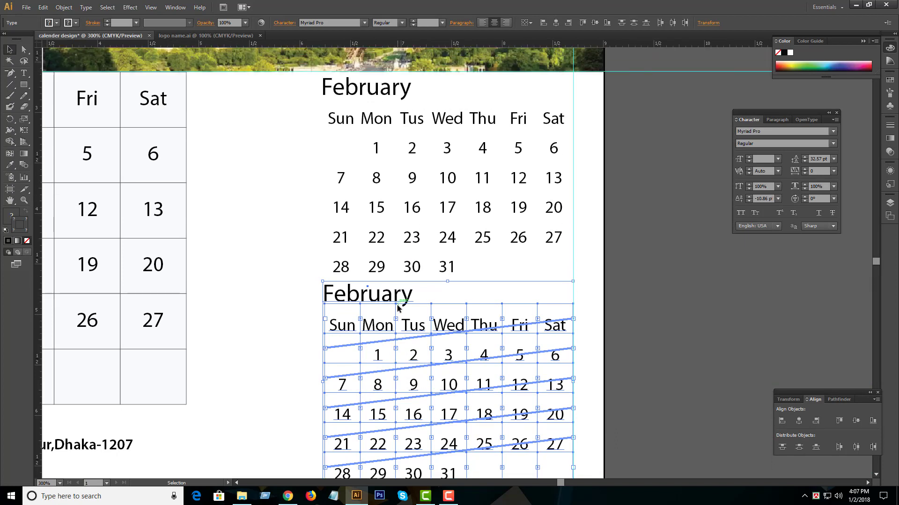
click(294, 222)
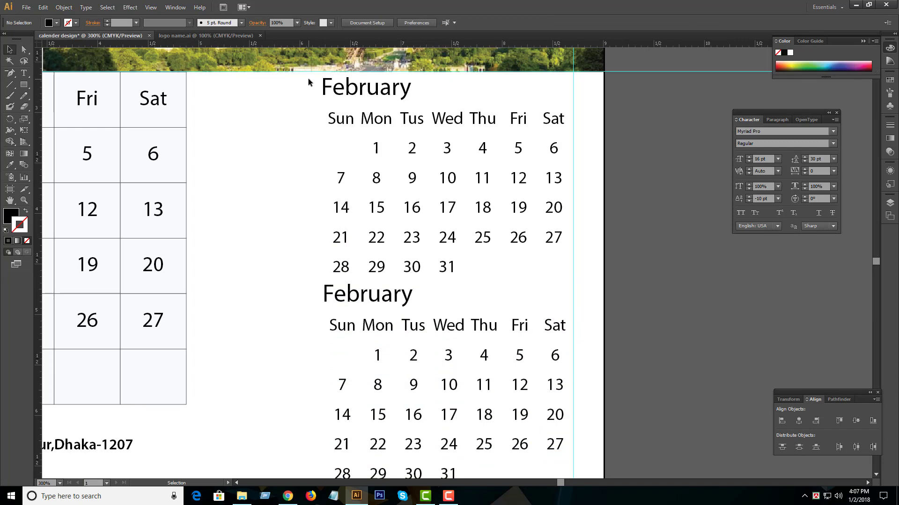
drag(308, 80, 560, 265)
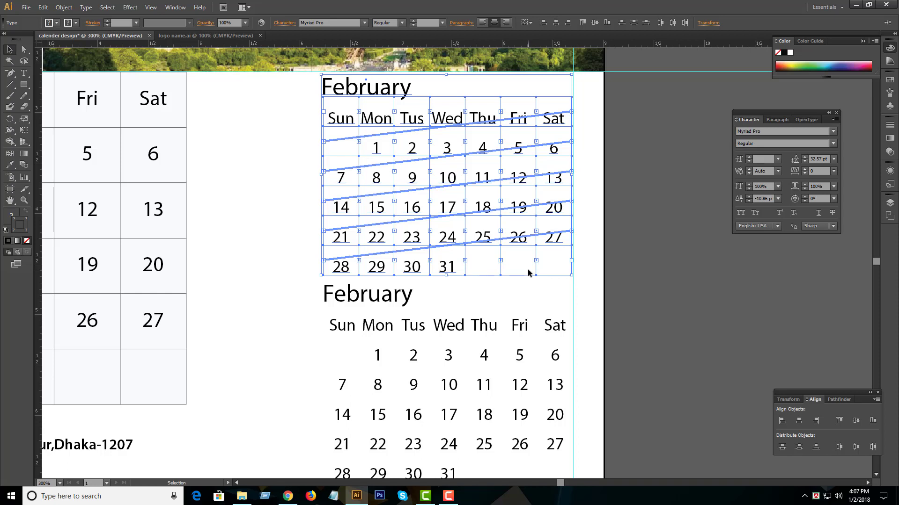
key(Up)
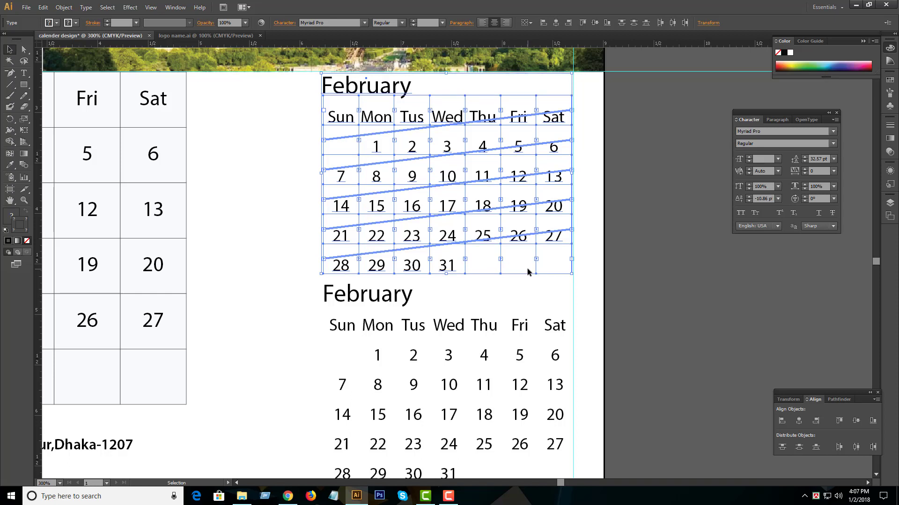
click(277, 229)
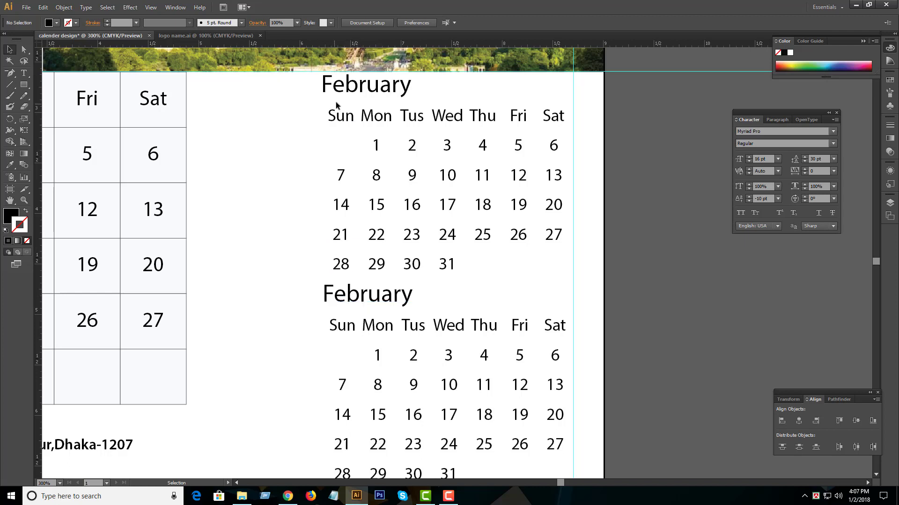
Step: Left-align both February titles, then shift the upper title slightly right over 'Sun'
click(344, 89)
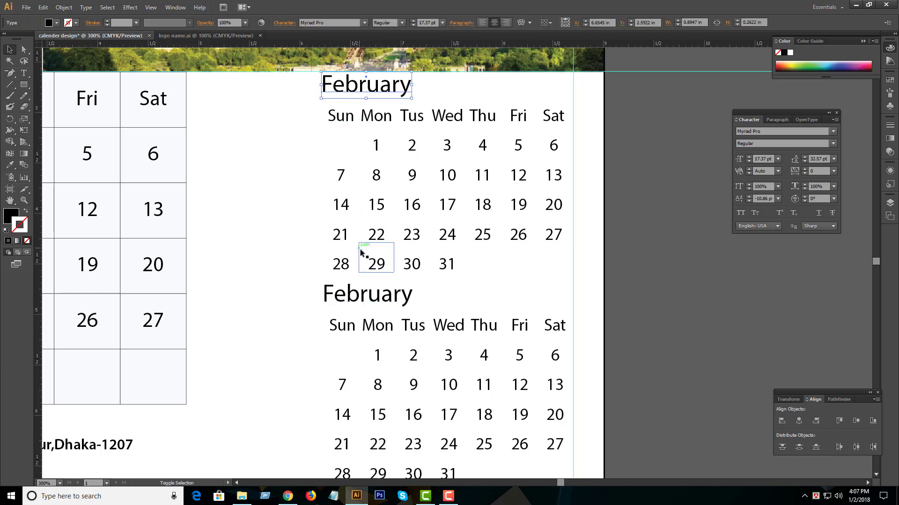
shift+click(358, 292)
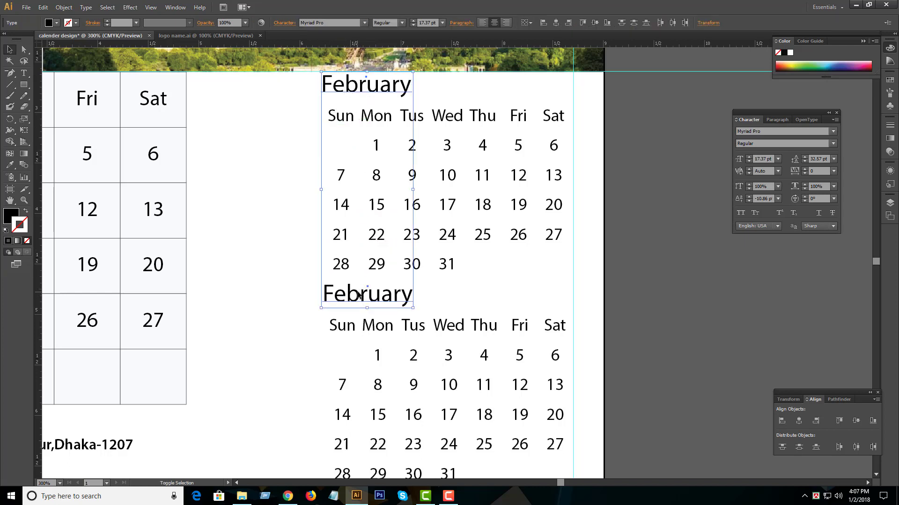
click(542, 23)
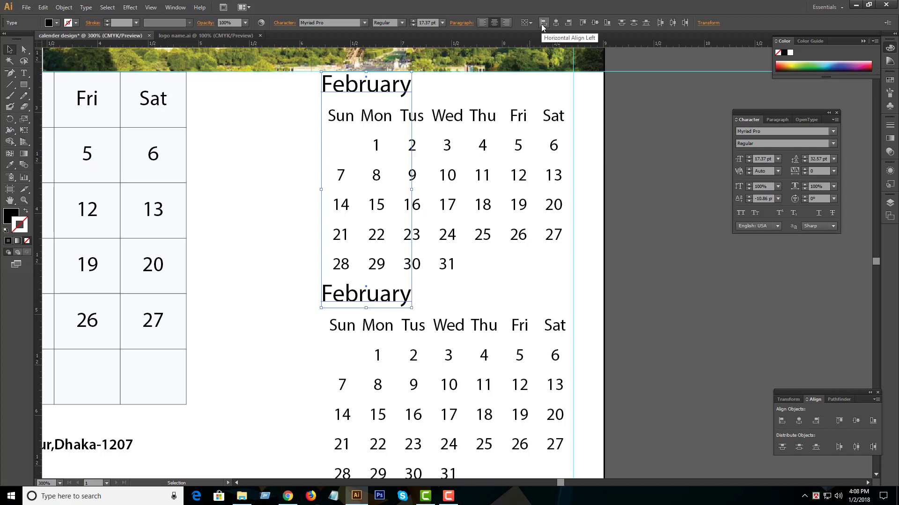
click(271, 287)
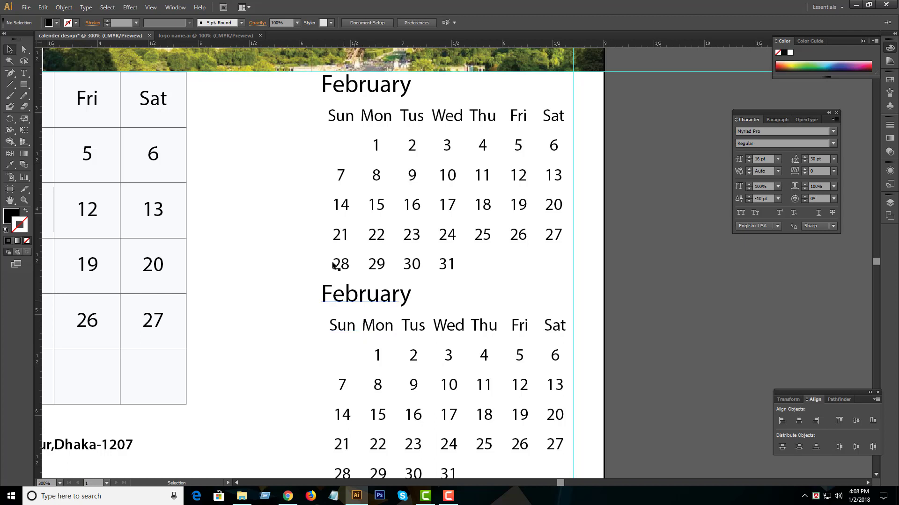
click(353, 88)
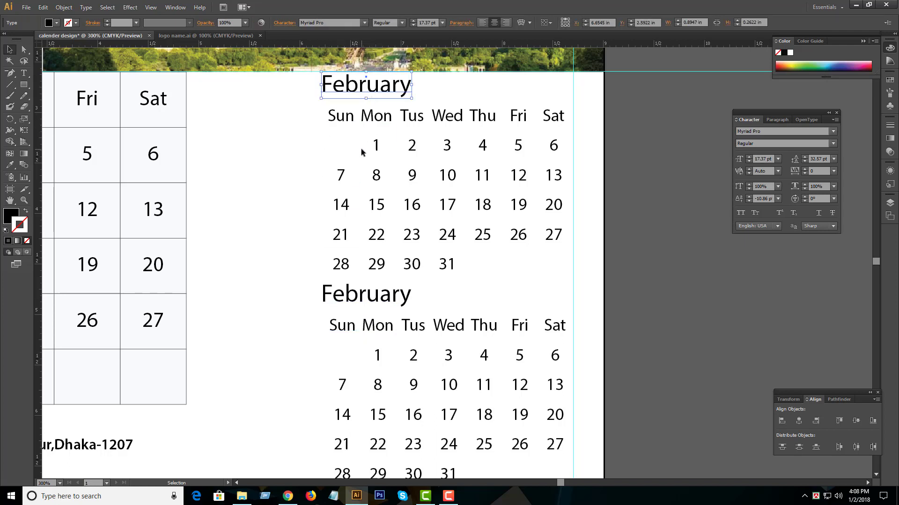
key(Right)
key(Right)
key(Right)
key(Right)
key(Right)
key(Right)
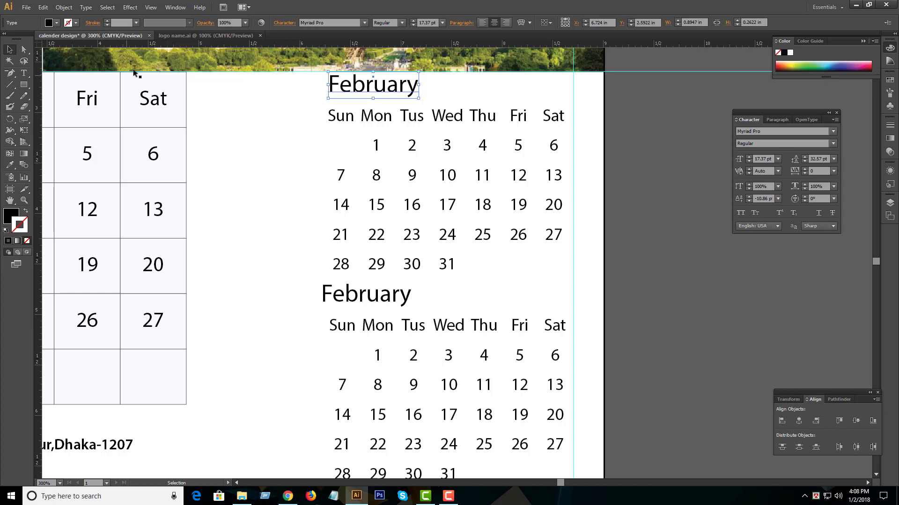
Step: Add a vertical guide at the small calendars' left edge and nudge the upper February title left
mouse_move(251, 45)
mouse_down()
mouse_move(299, 206)
mouse_move(327, 234)
mouse_up()
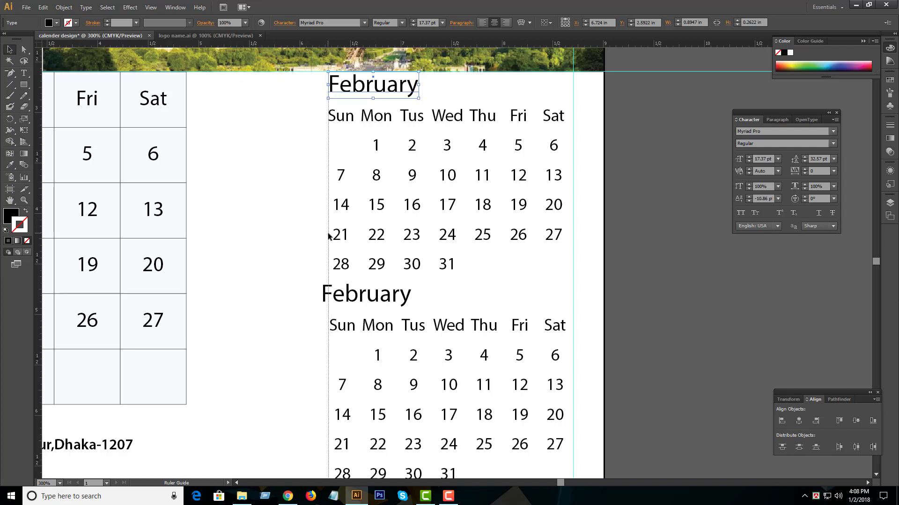
drag(329, 235, 328, 234)
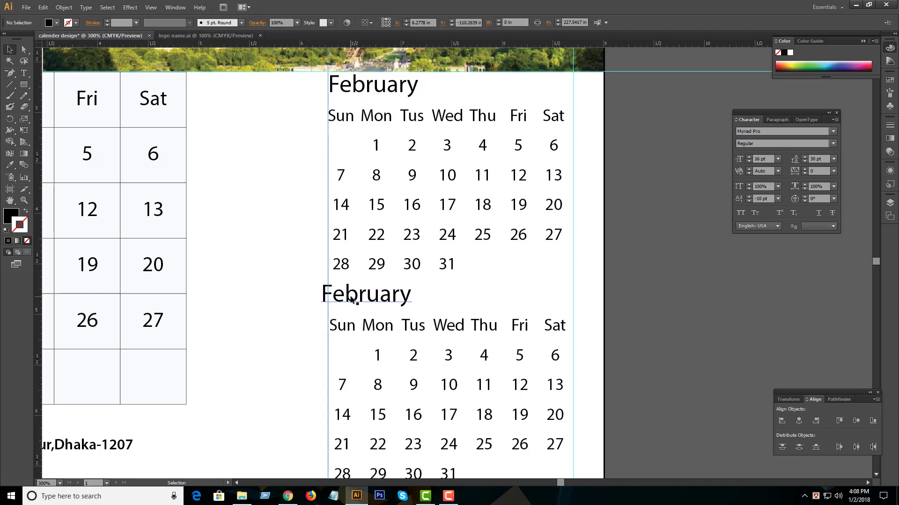
click(352, 89)
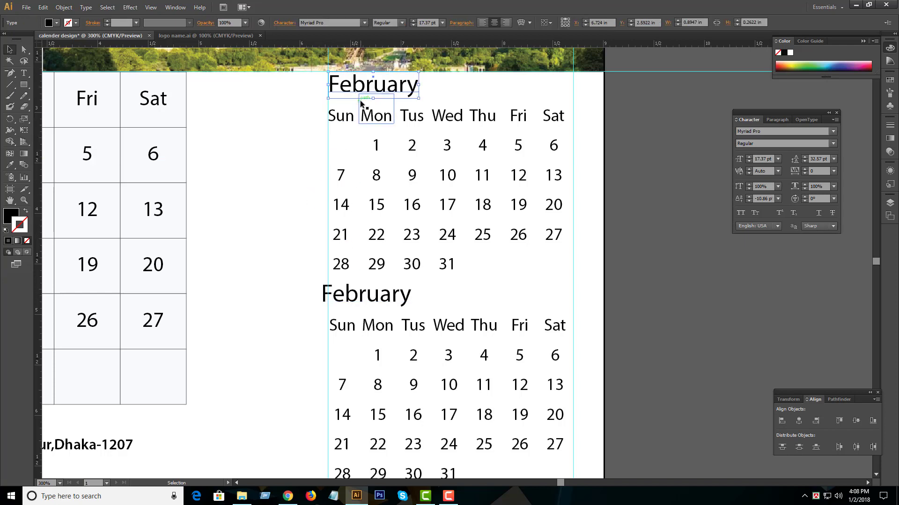
key(Left)
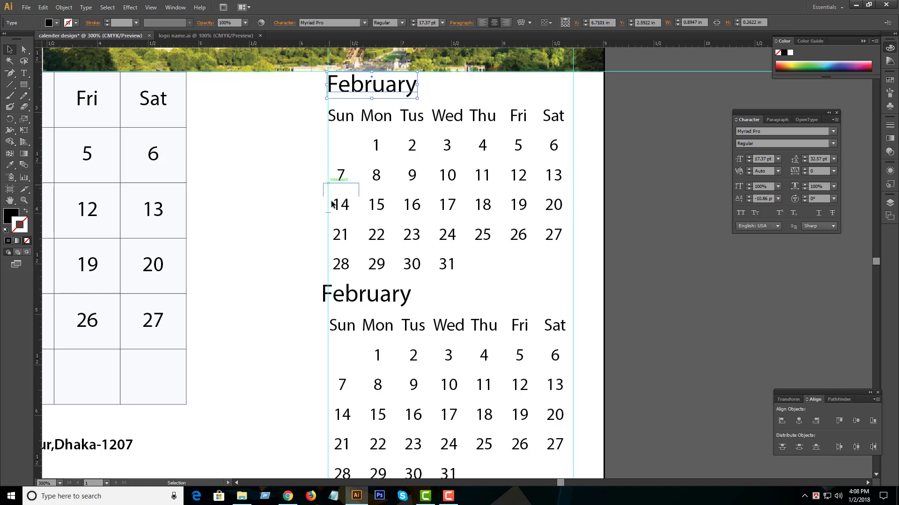
Step: Left-align both February titles and shift them right together onto the guide
shift+click(356, 299)
click(543, 22)
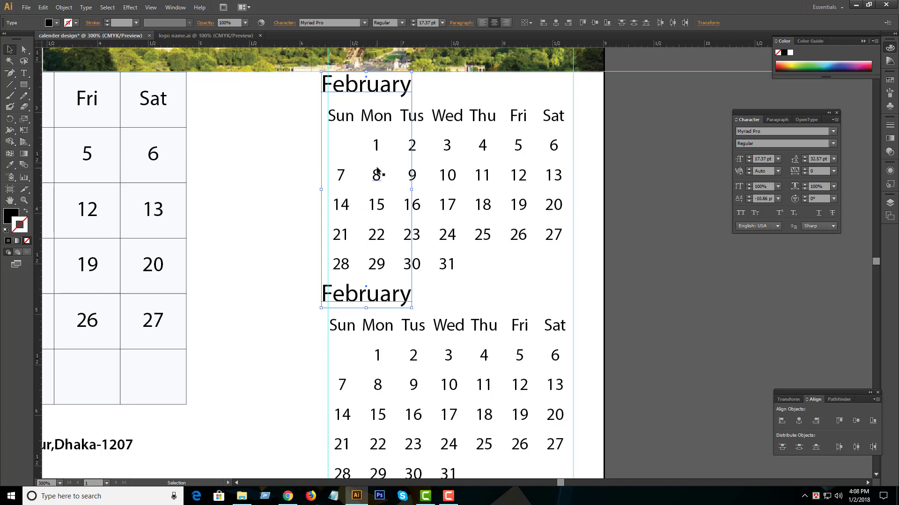
key(Right)
key(Right)
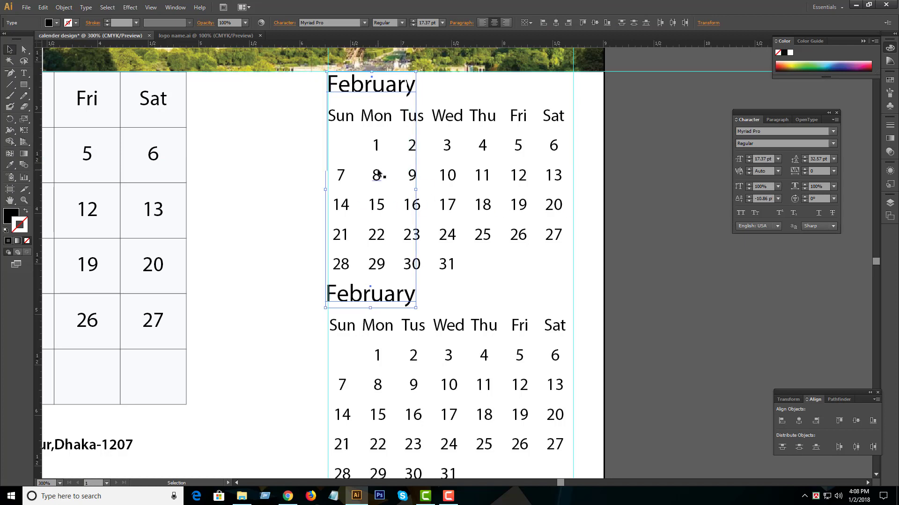
key(Right)
click(270, 215)
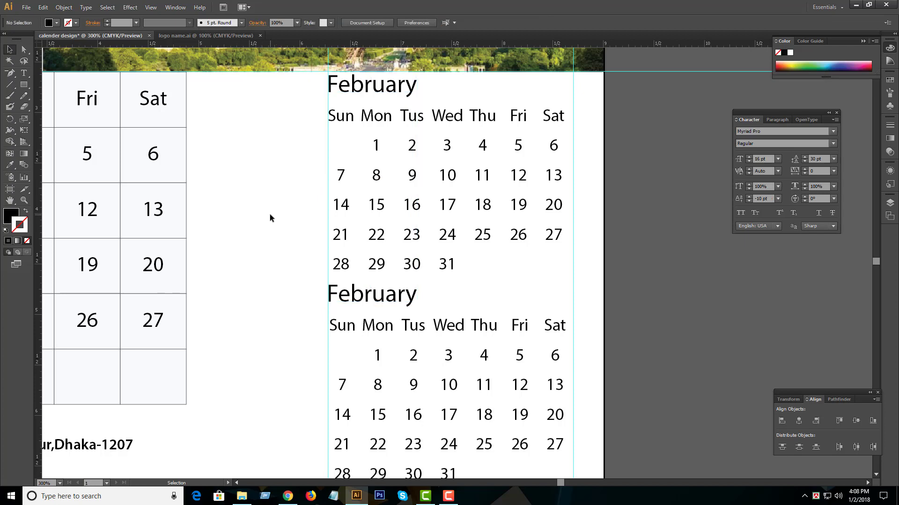
click(328, 383)
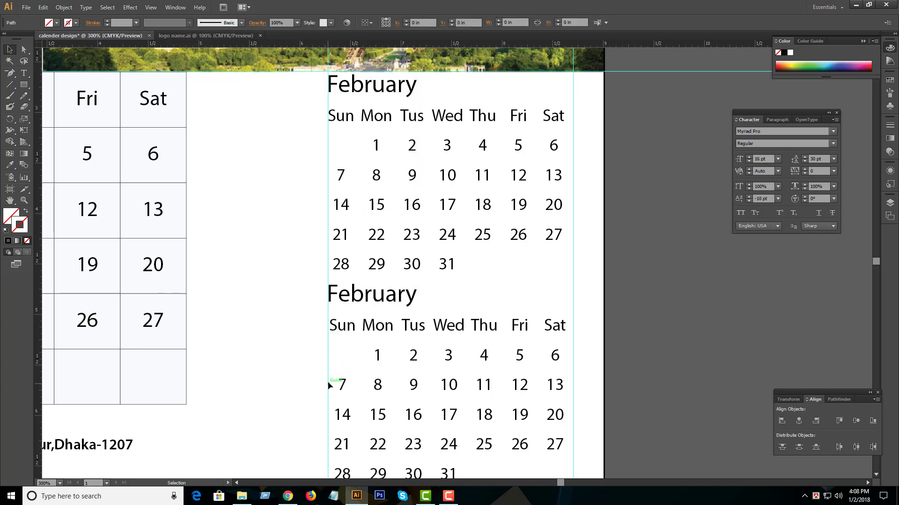
Step: Zoom in on the January grid and select the Fri and Sat headings
ctrl+alt+click(331, 340)
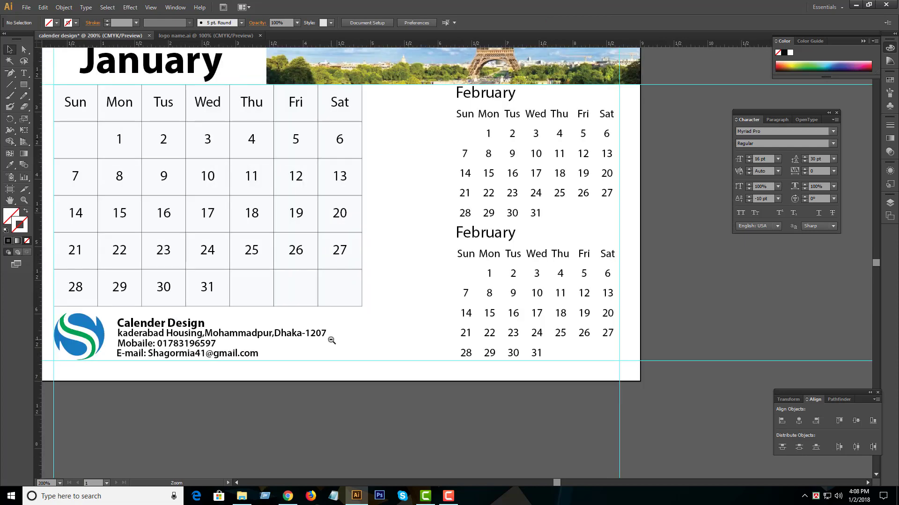
alt+click(473, 240)
alt+click(495, 229)
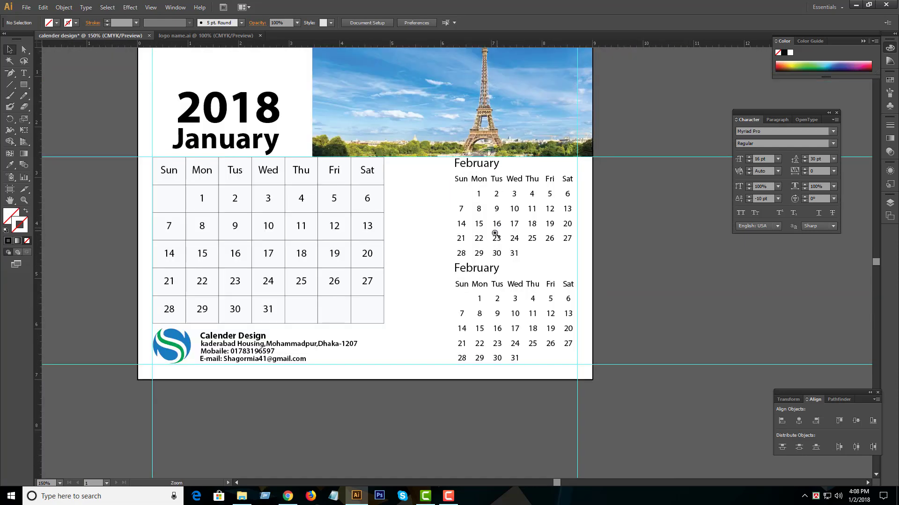
click(494, 233)
scroll(403, 203, down, 2)
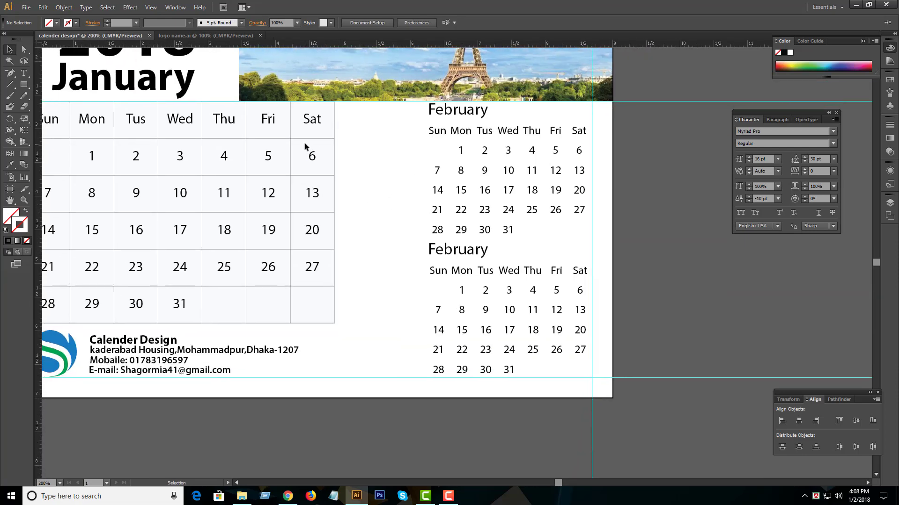
shift+click(270, 122)
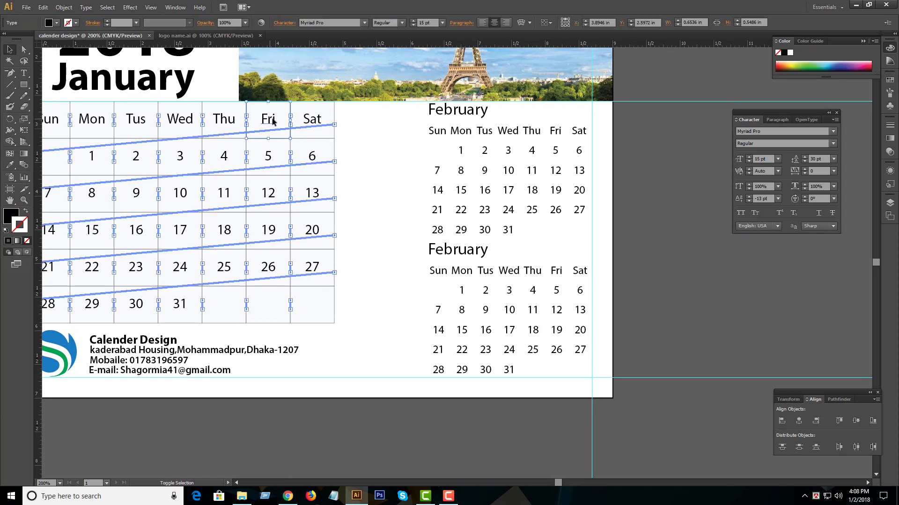
shift+click(308, 123)
Step: Add the Fri/Sat date cells 5–6, 12–13, 19–20 and 26–27 to the selection
drag(267, 156, 302, 159)
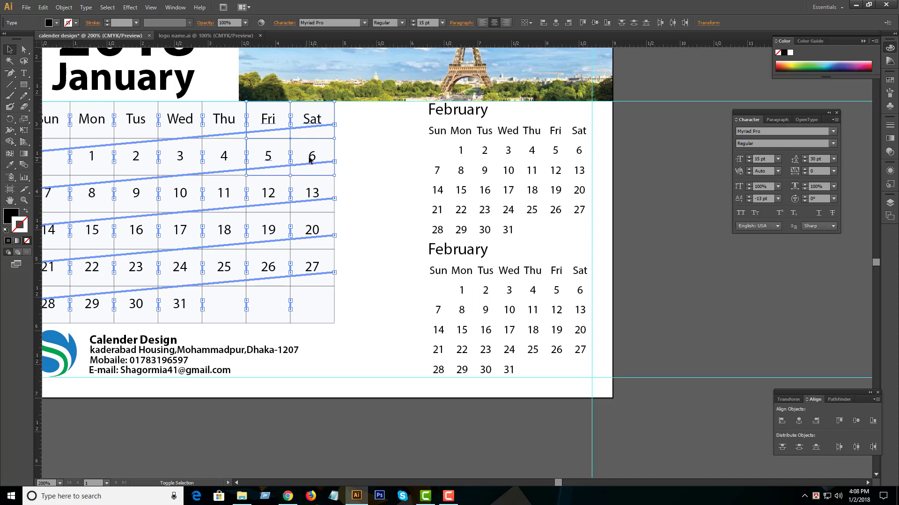
shift+click(271, 194)
shift+click(307, 195)
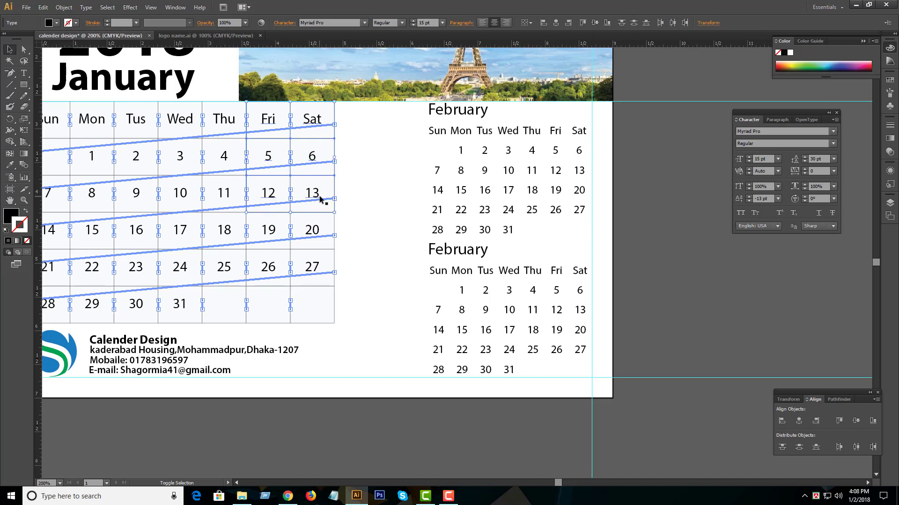
drag(307, 220, 274, 232)
drag(293, 283, 282, 274)
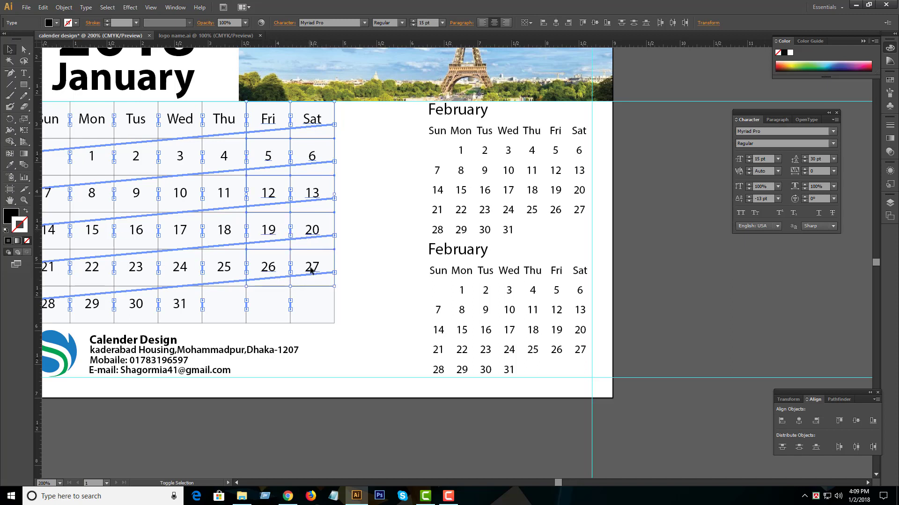
click(180, 8)
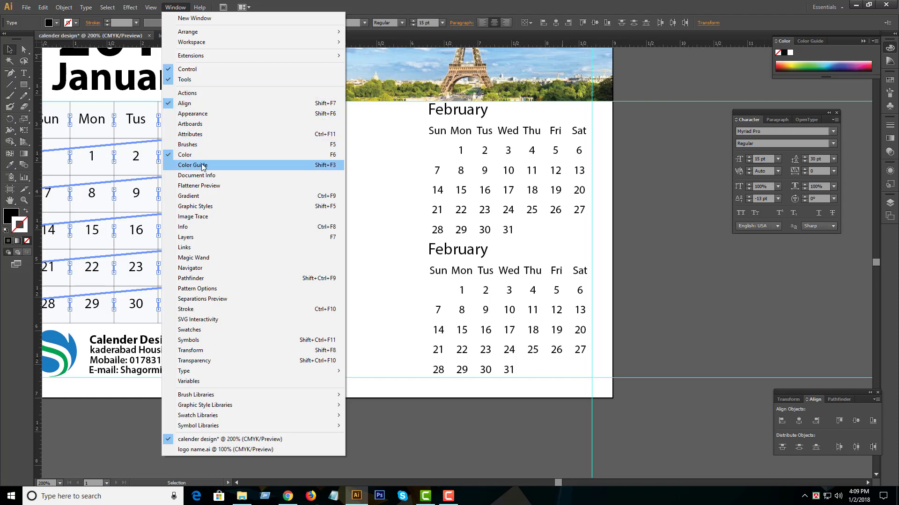
Step: Collapse the colour panels and bring up the Swatches panel
click(810, 41)
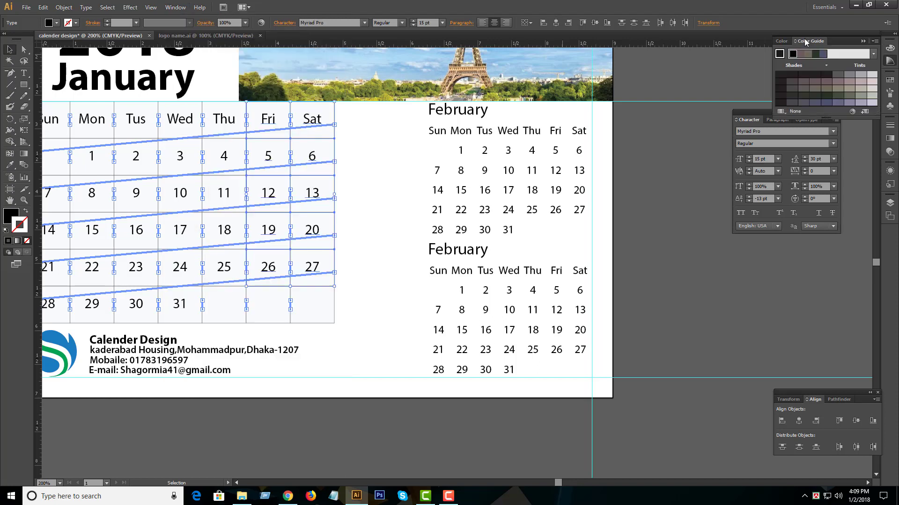
click(781, 42)
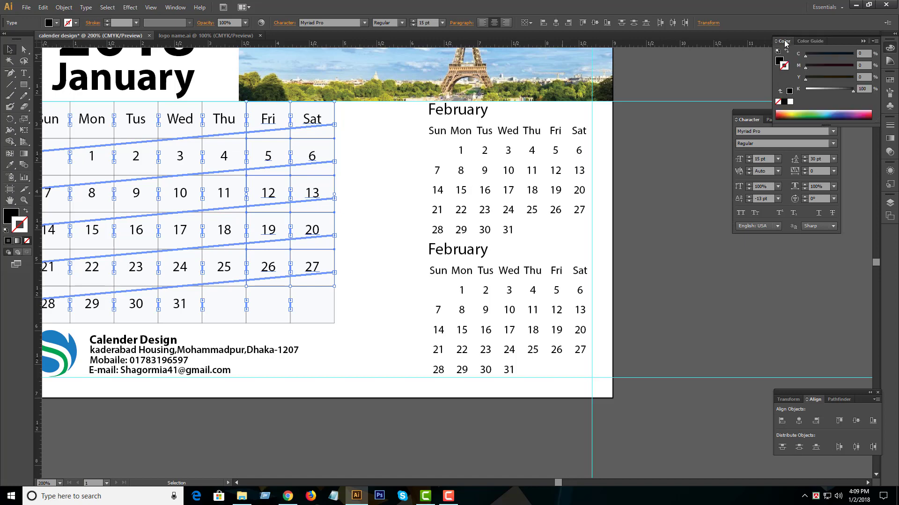
click(785, 43)
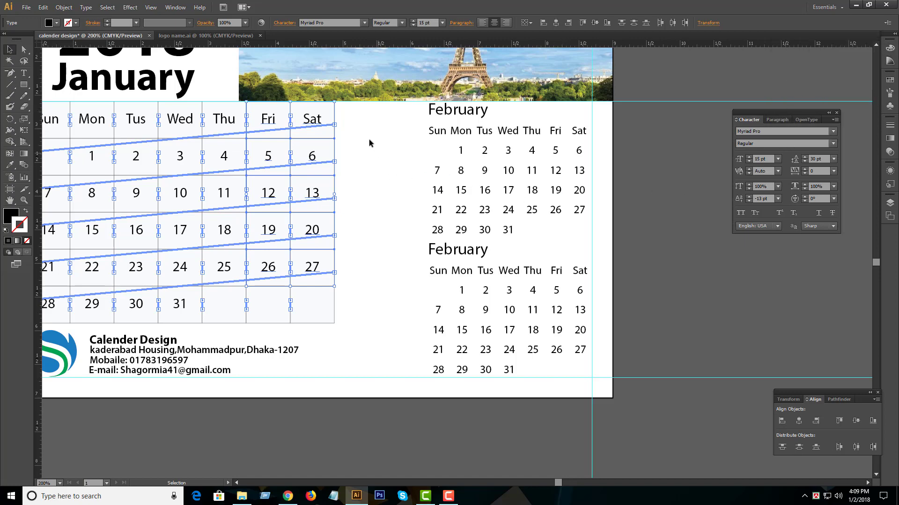
click(176, 9)
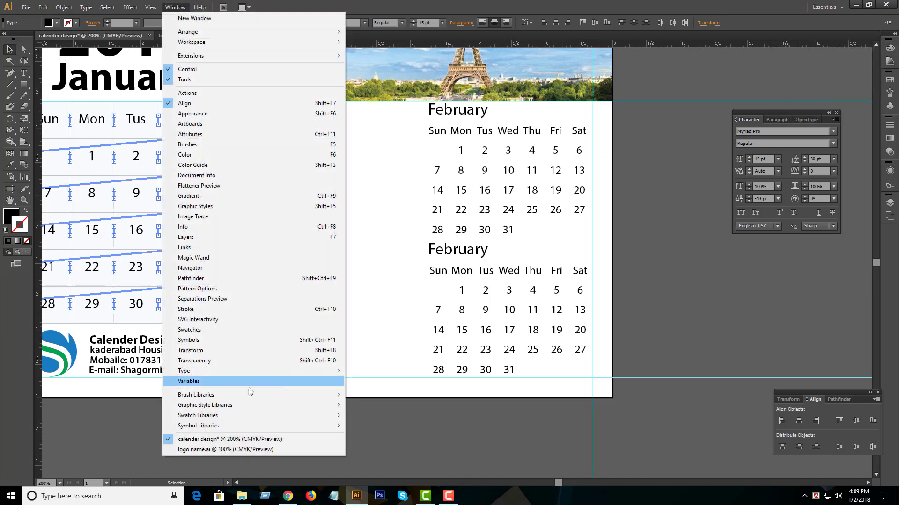
click(223, 345)
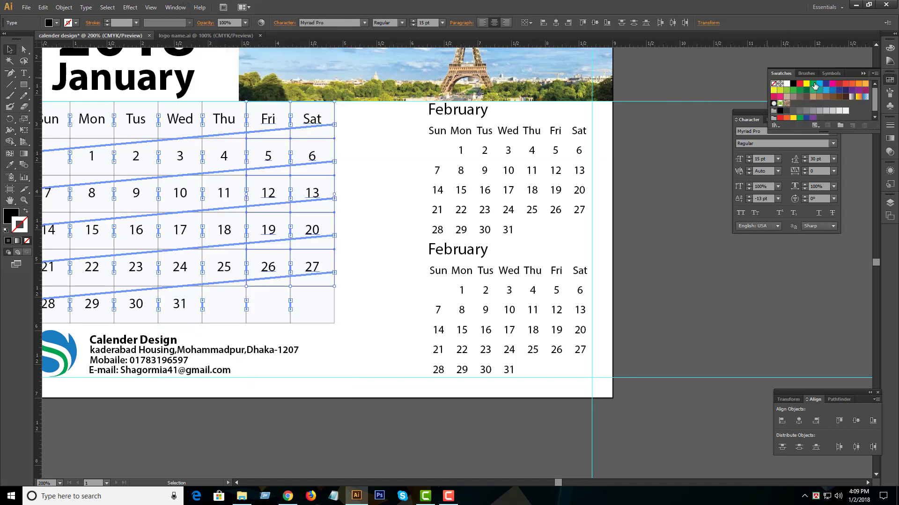
Step: Apply CMYK Red and swap fill and stroke so the Fri/Sat text is solid red
click(798, 84)
double_click(798, 84)
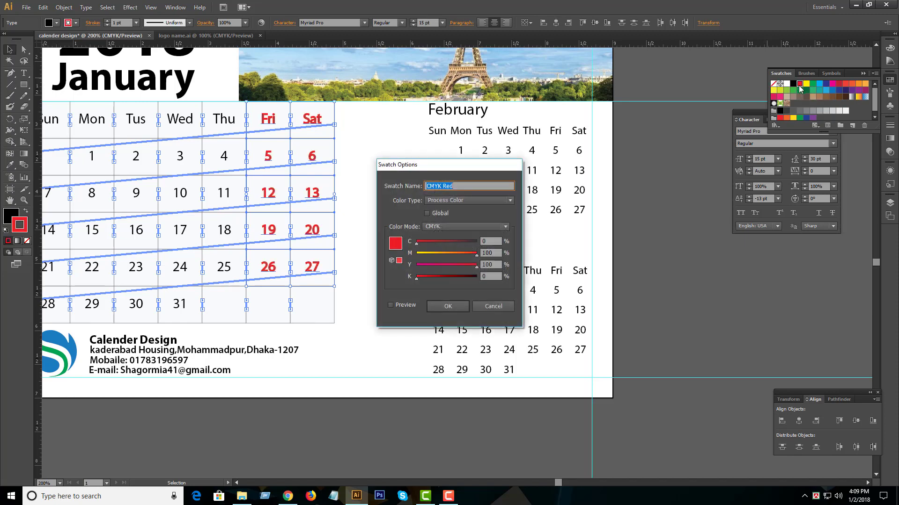
click(448, 306)
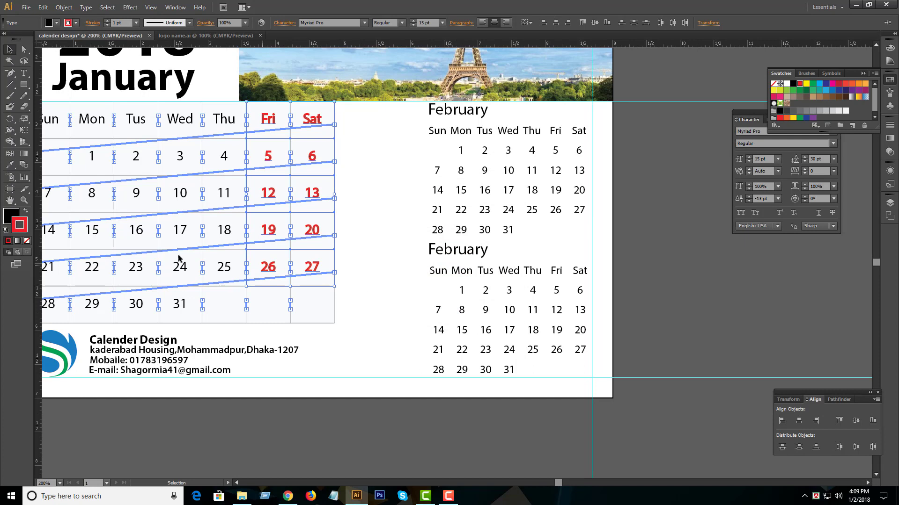
click(13, 219)
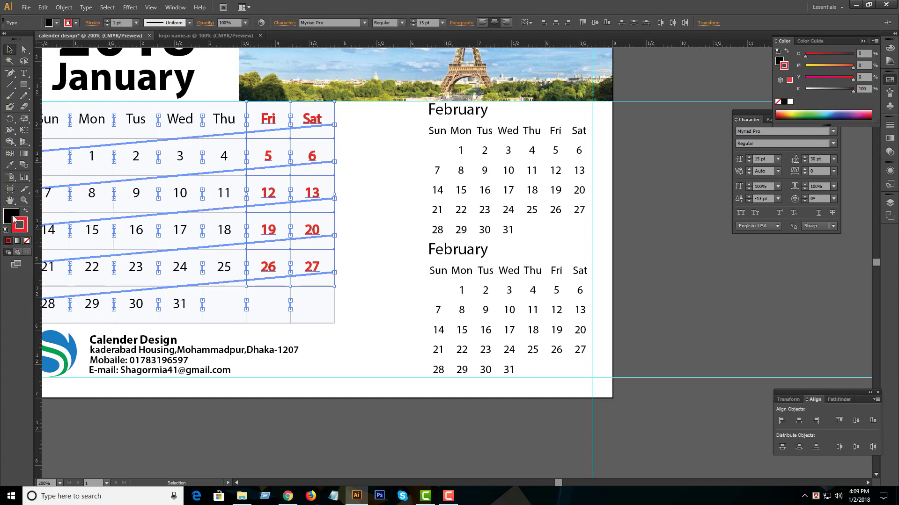
click(27, 241)
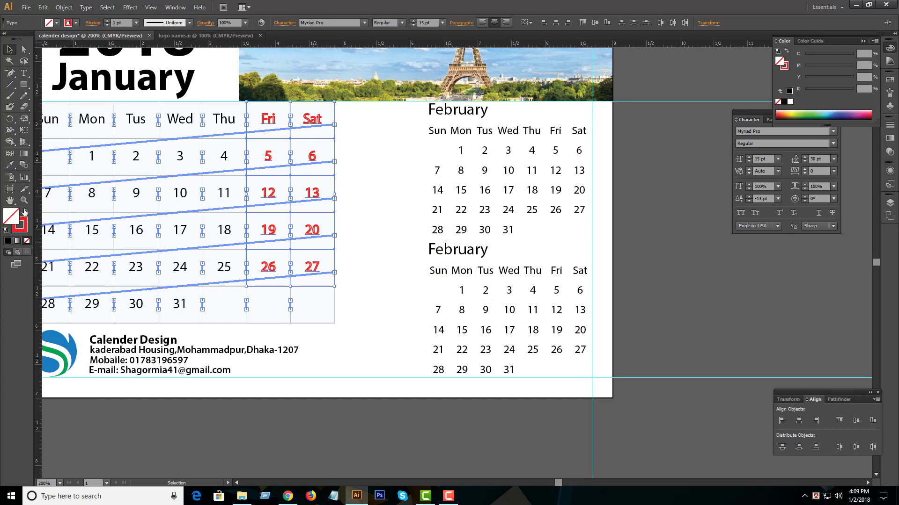
click(26, 211)
click(362, 322)
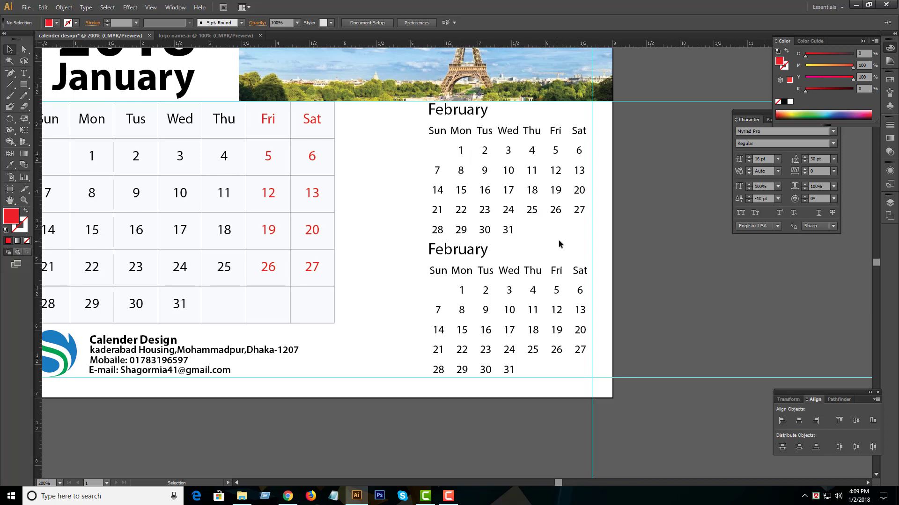
Step: Shift the upper February dates one day later so the month starts on Tuesday
drag(562, 241, 438, 215)
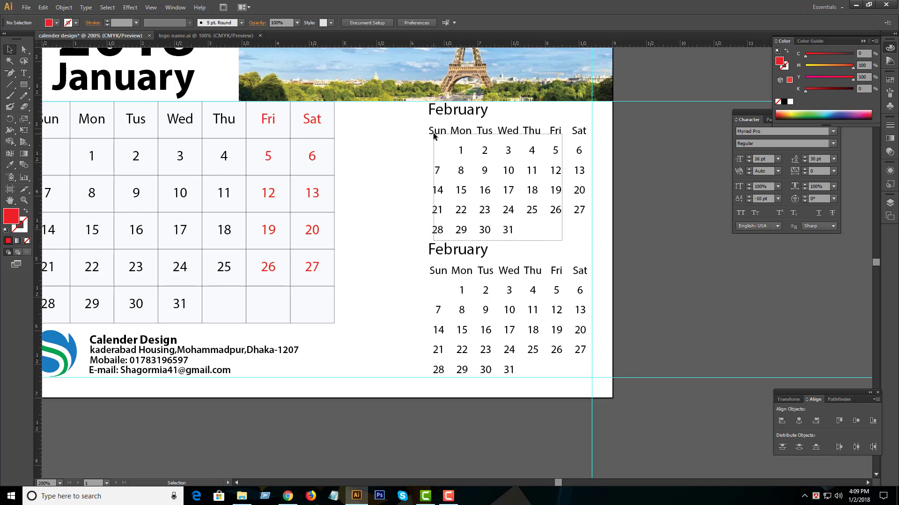
drag(437, 163, 436, 134)
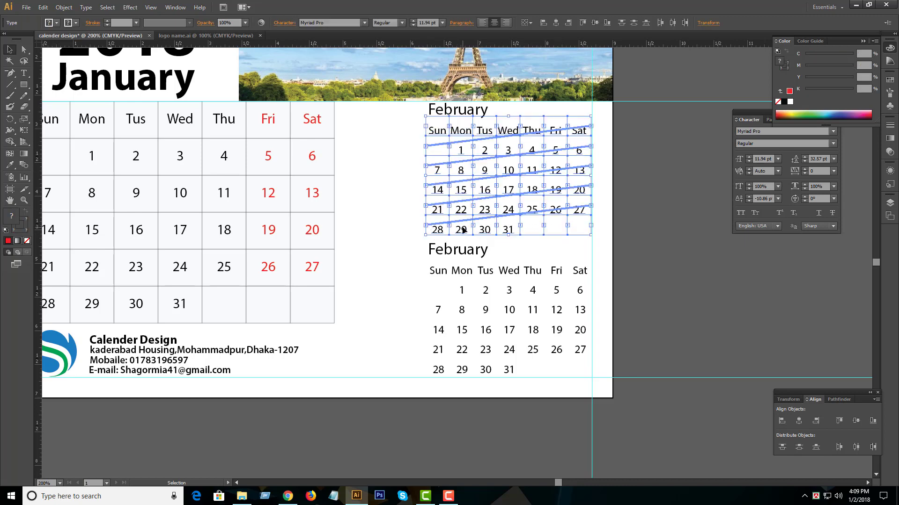
click(23, 74)
click(460, 149)
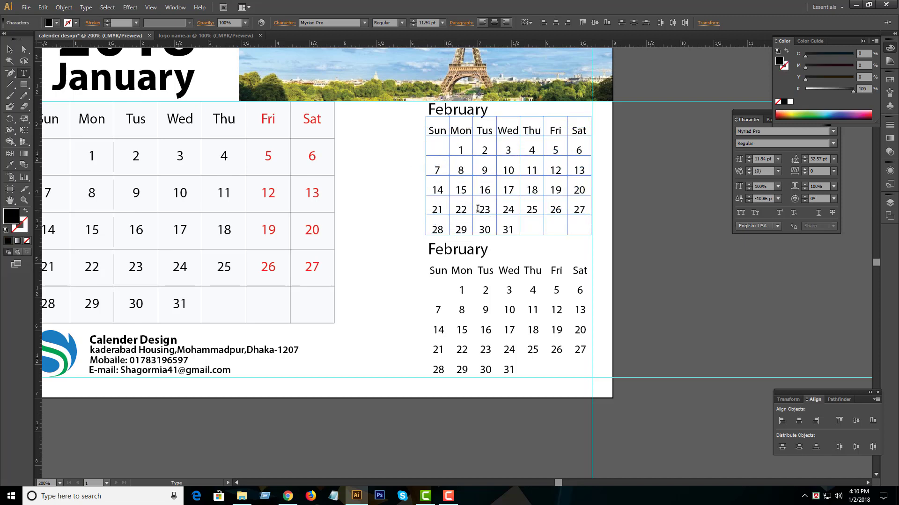
key(Tab)
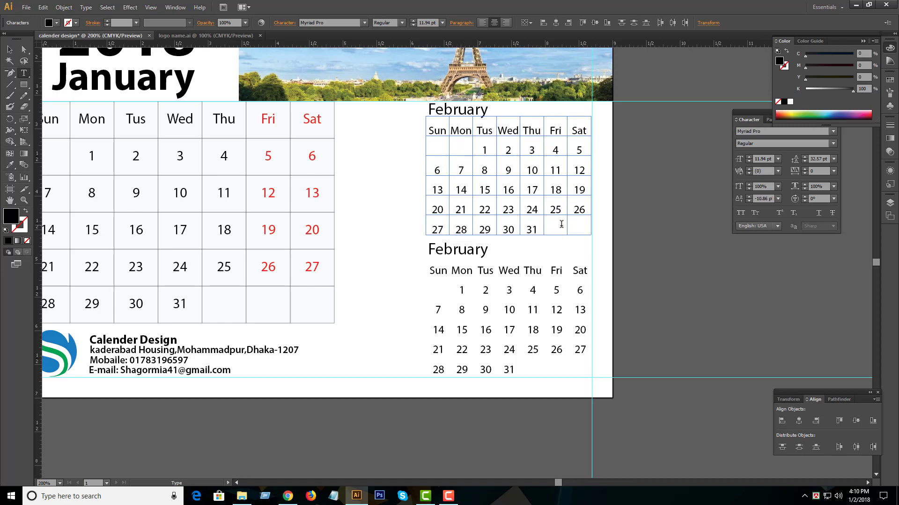
Step: Delete the surplus dates 29, 30 and 31 from the upper February table
drag(539, 233, 480, 228)
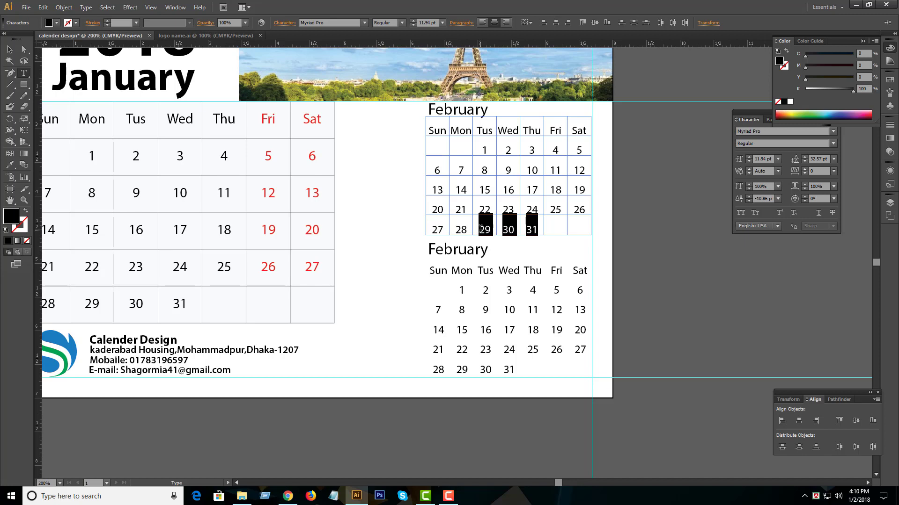
key(BackSpace)
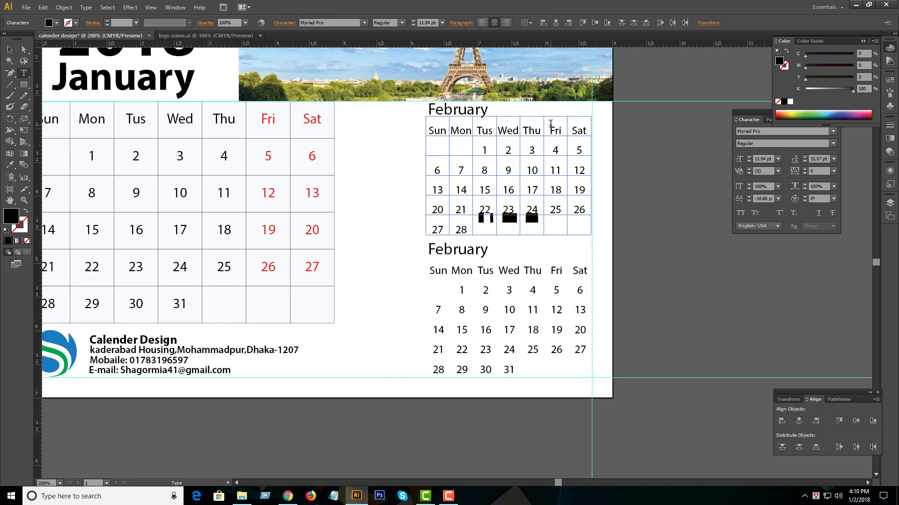
drag(552, 123, 582, 204)
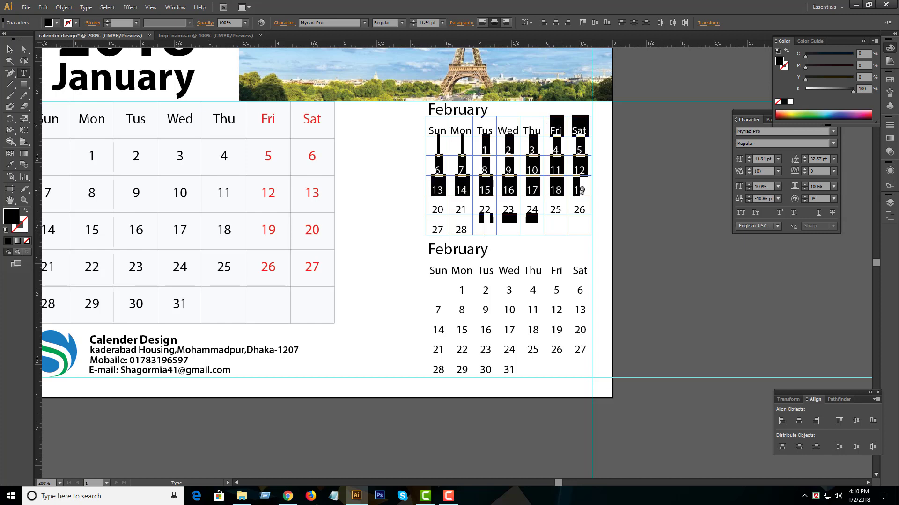
click(584, 206)
click(9, 50)
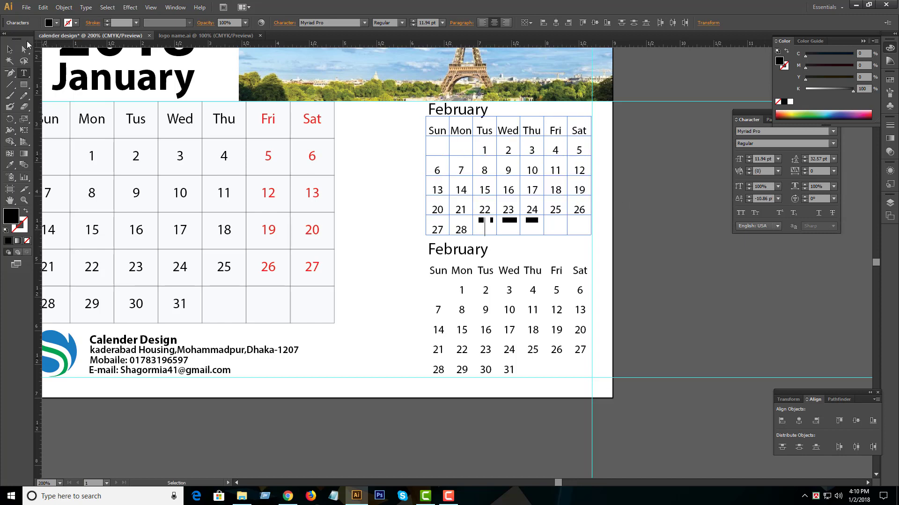
click(10, 49)
click(624, 191)
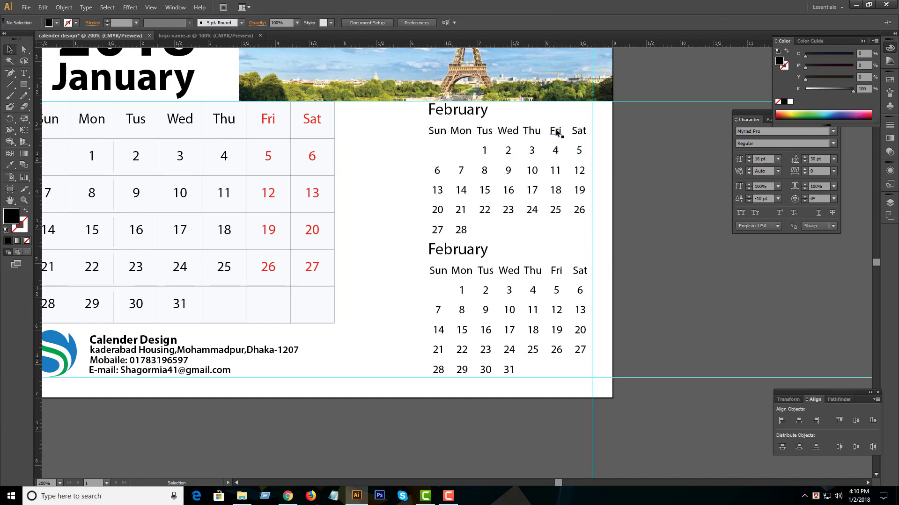
Step: Colour the upper February Fri/Sat headings and dates 4, 5, 11, 12, 18, 19, 25 red
click(556, 133)
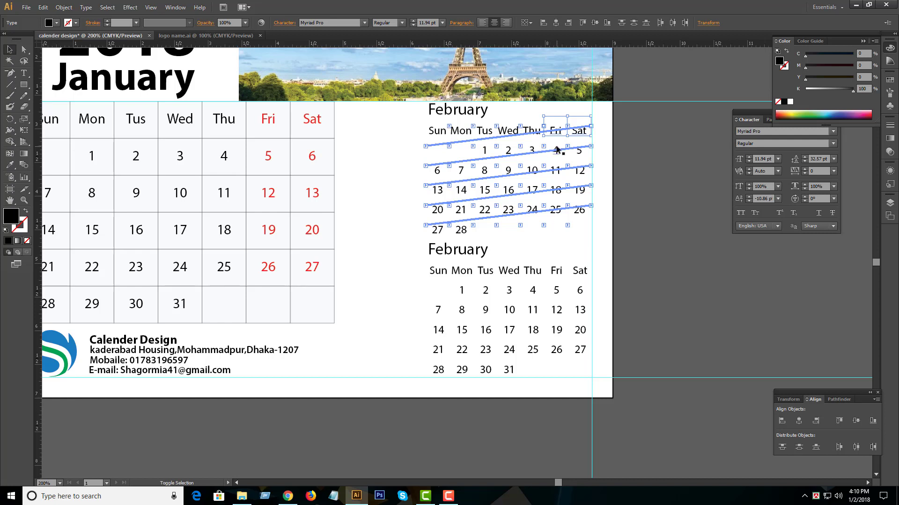
shift+click(556, 149)
shift+click(554, 172)
shift+click(579, 190)
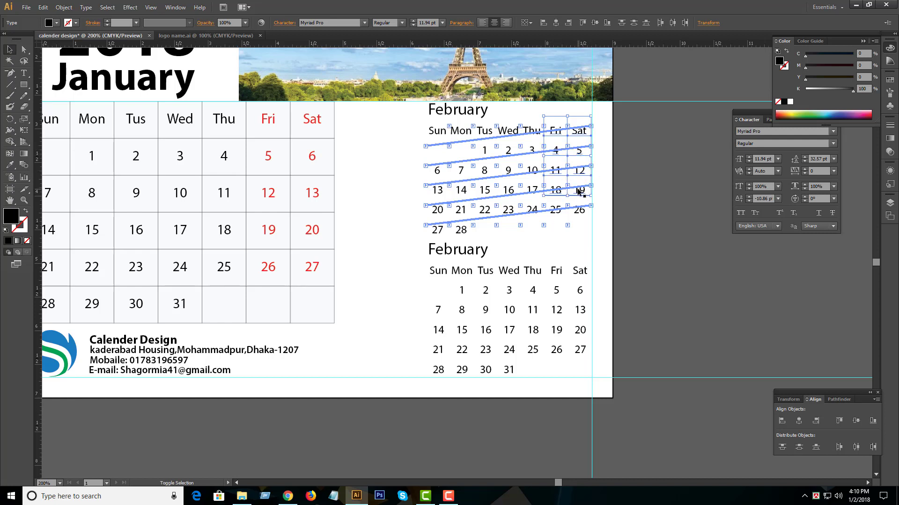
shift+click(580, 211)
drag(842, 43, 802, 77)
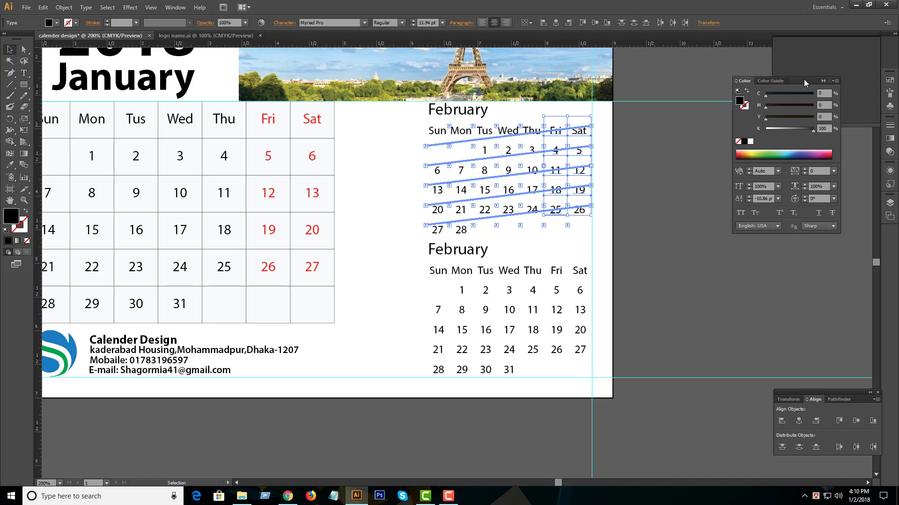
click(770, 81)
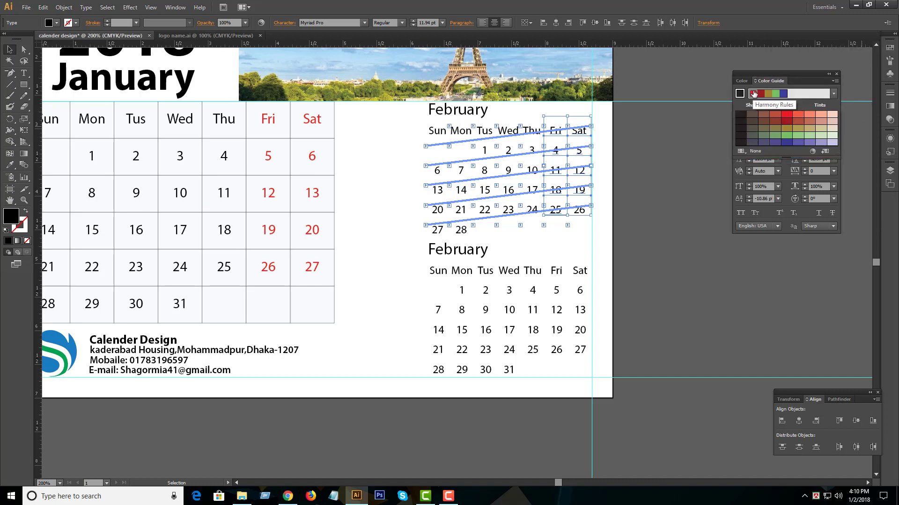
click(753, 94)
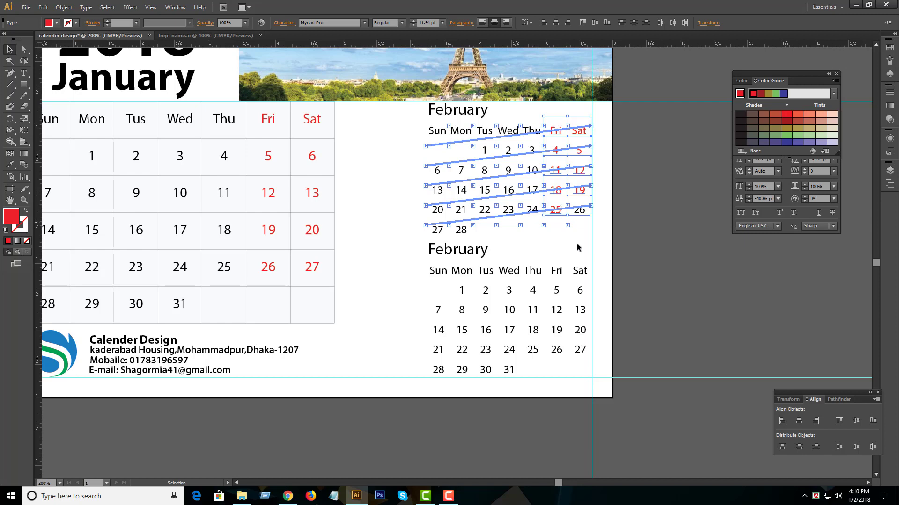
click(543, 245)
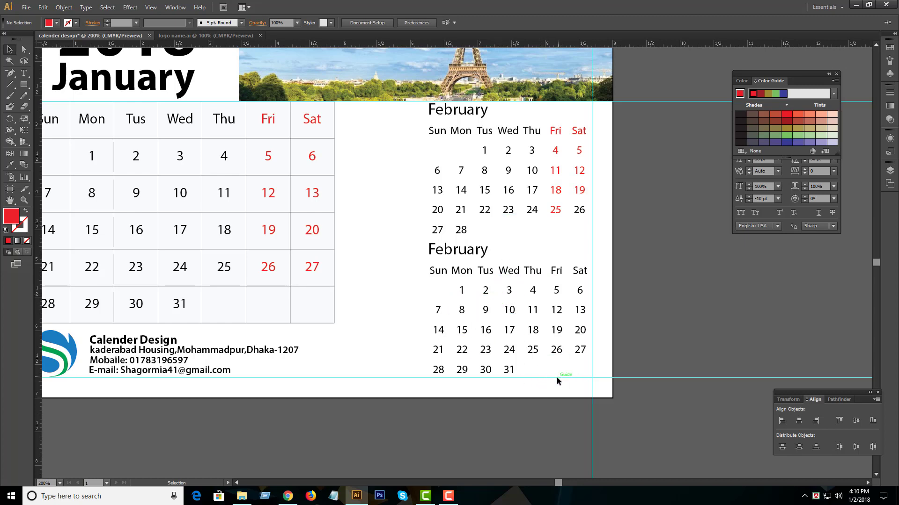
Step: Insert a Tab before the lower February 1 so the dates start on Wednesday
drag(418, 269, 585, 373)
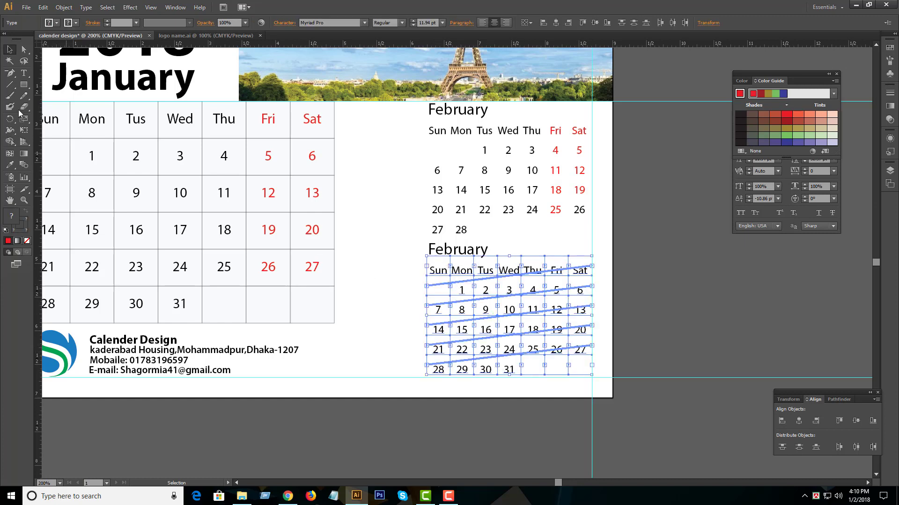
click(24, 73)
click(459, 284)
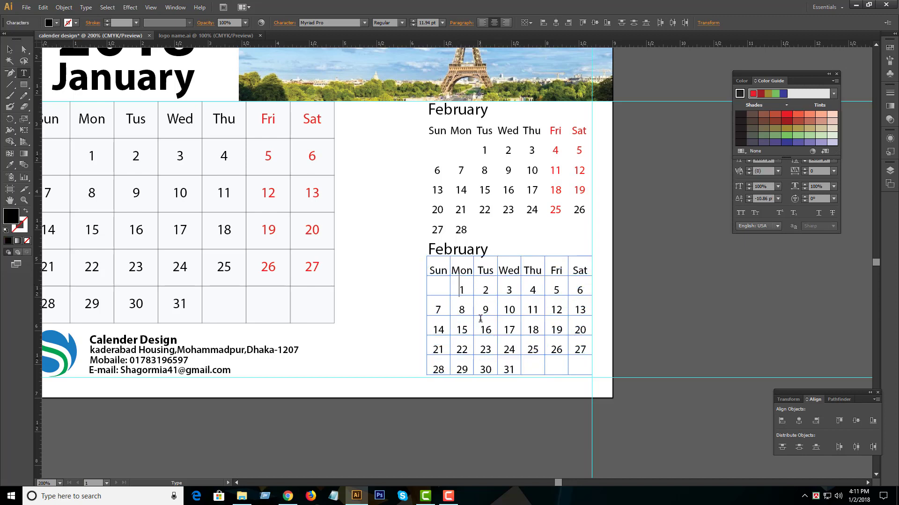
key(Tab)
key(Tab)
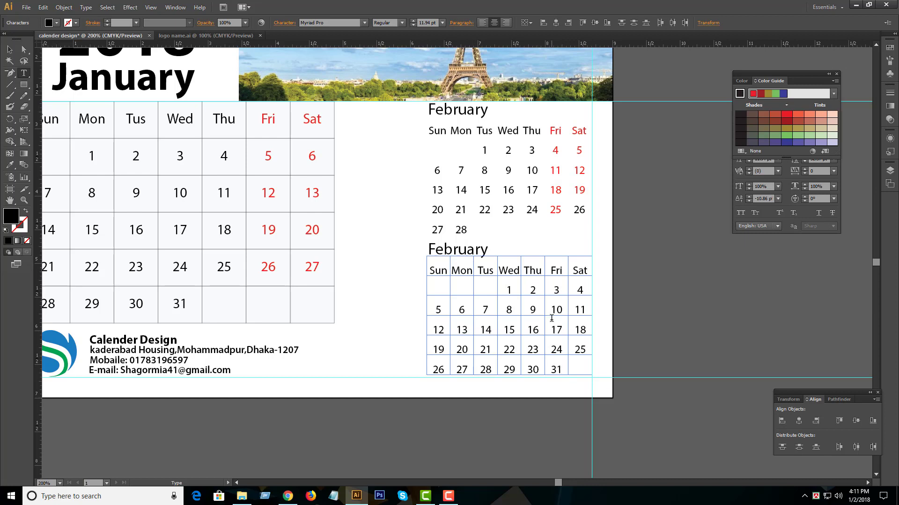
click(9, 48)
click(620, 297)
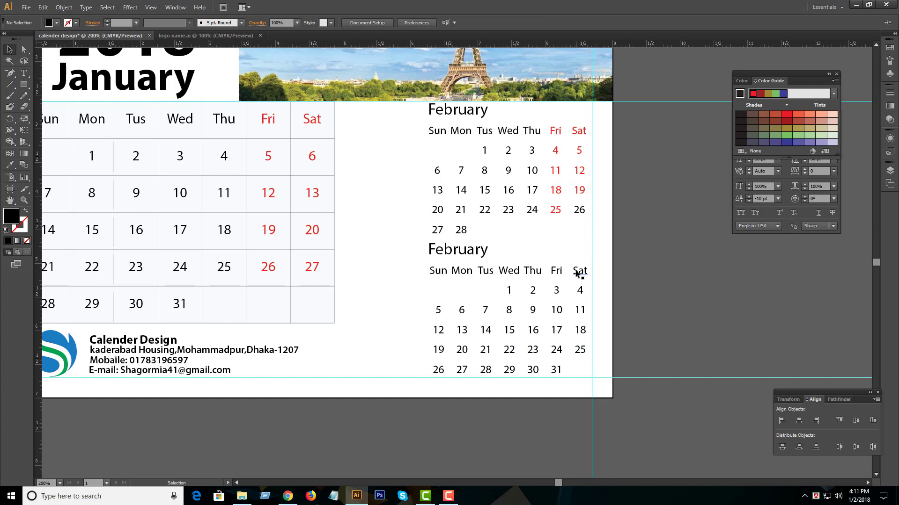
Step: Make the lower February Fri/Sat headings and weekend dates, including 3, 10 and 31, red
click(577, 274)
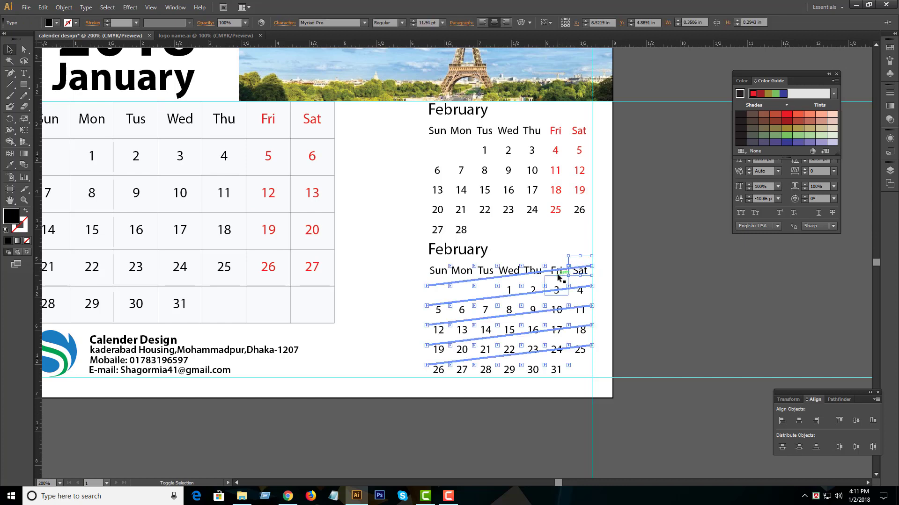
shift+click(558, 277)
shift+click(580, 293)
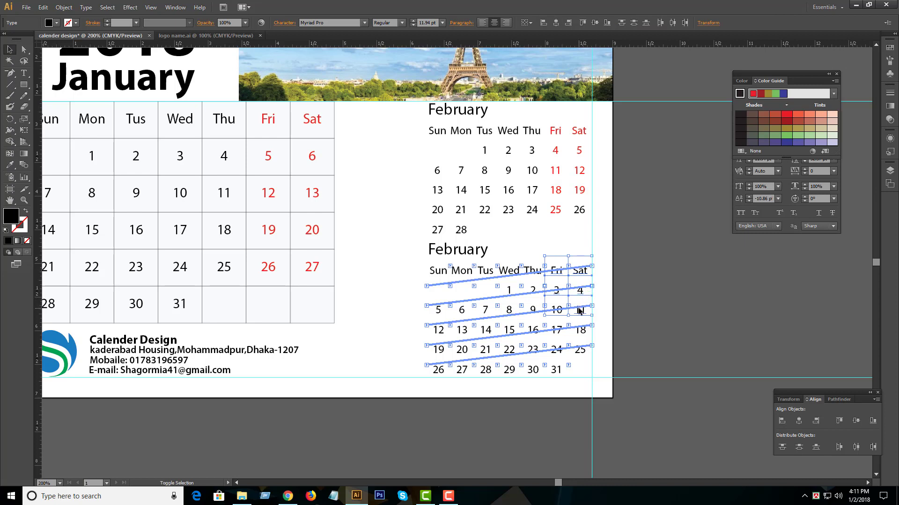
click(592, 286)
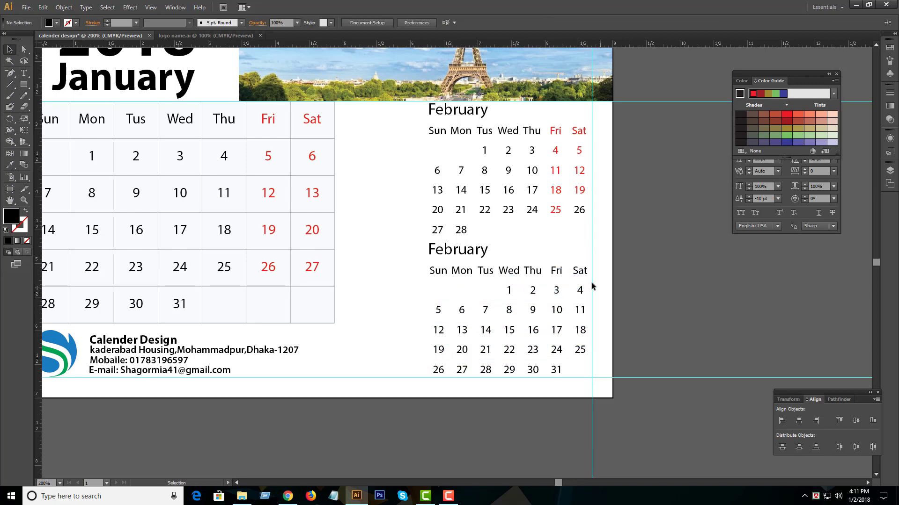
click(556, 272)
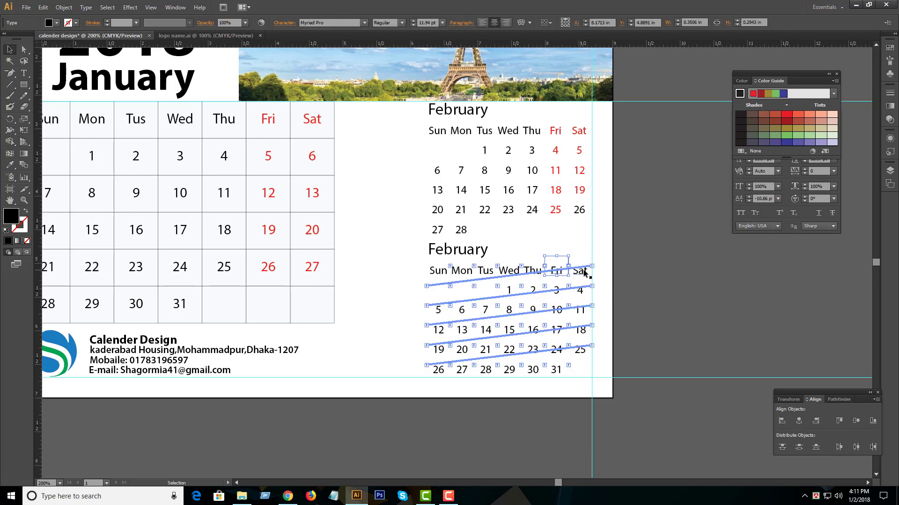
shift+click(556, 273)
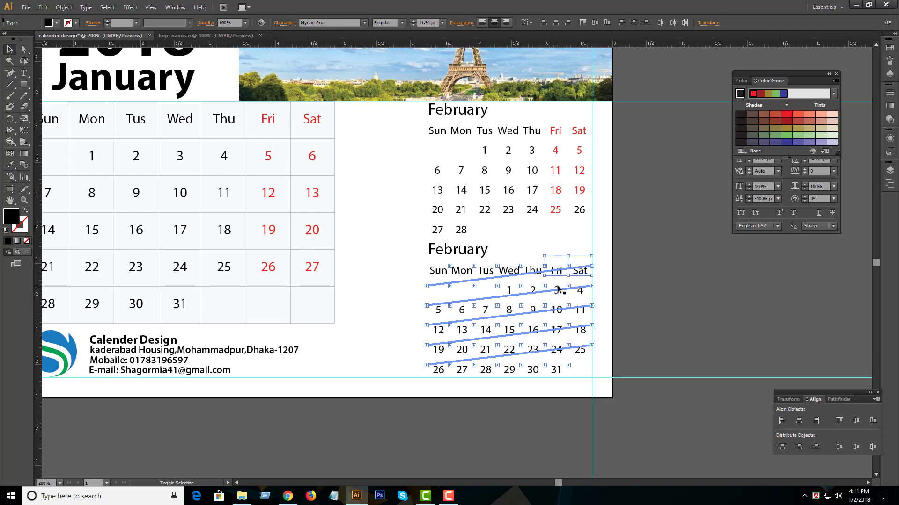
shift+click(558, 289)
shift+click(561, 311)
shift+click(575, 337)
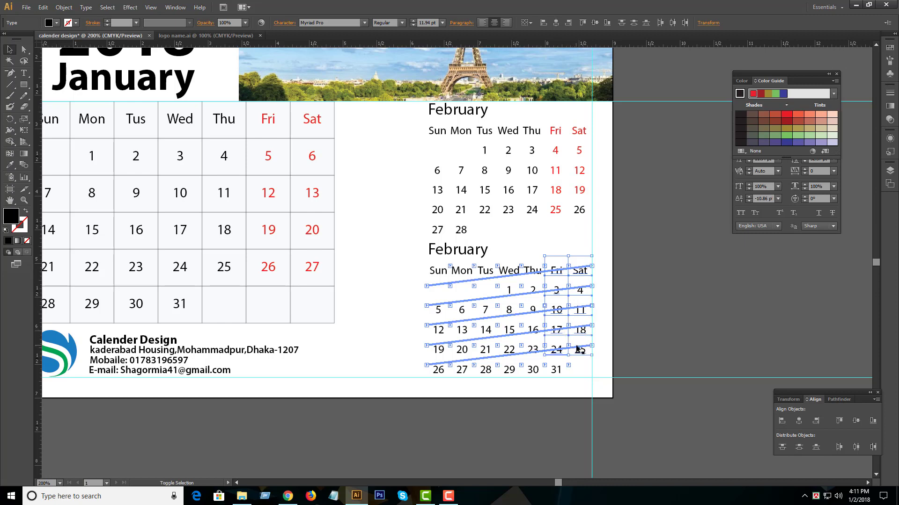
shift+click(559, 370)
click(753, 94)
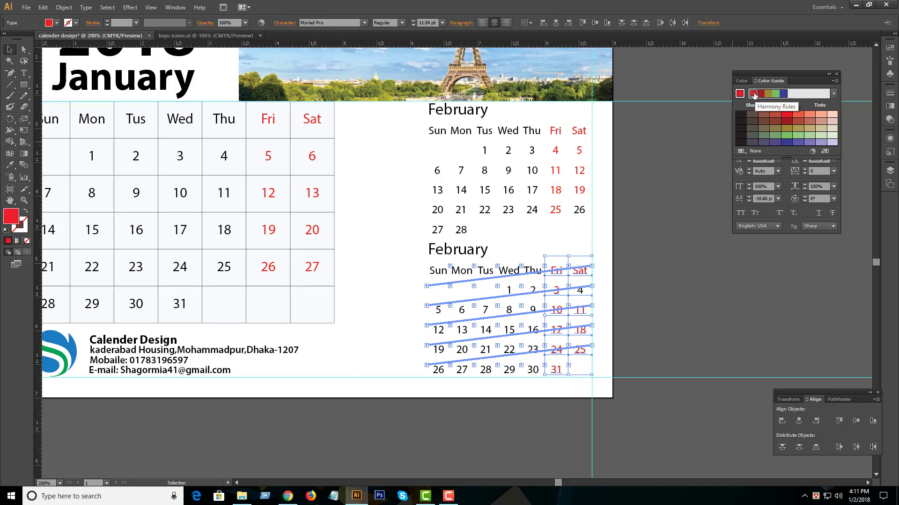
Step: Turn the Saturday 4 date red, then zoom out to the whole calendar
click(654, 271)
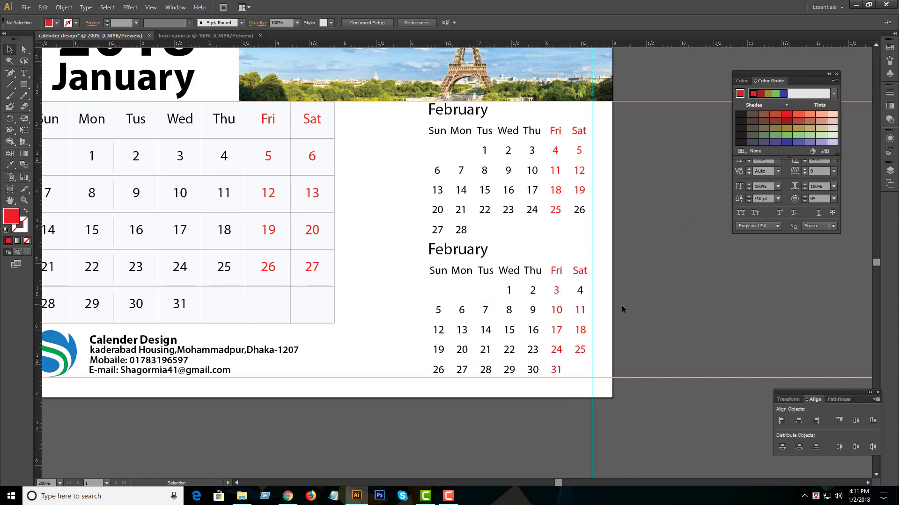
click(580, 292)
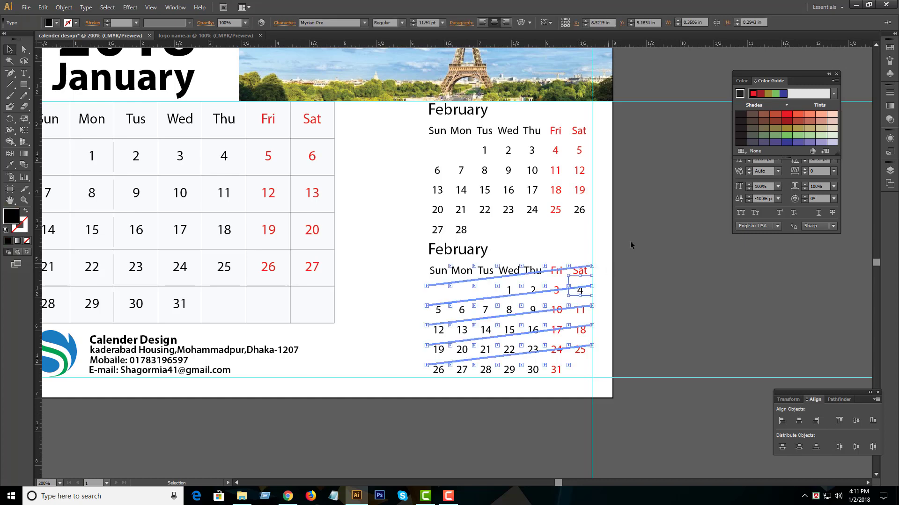
click(752, 94)
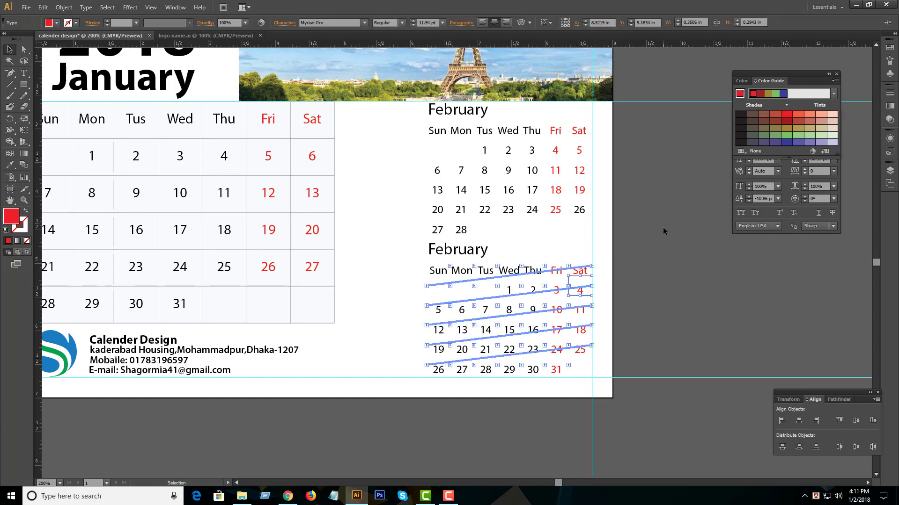
click(660, 240)
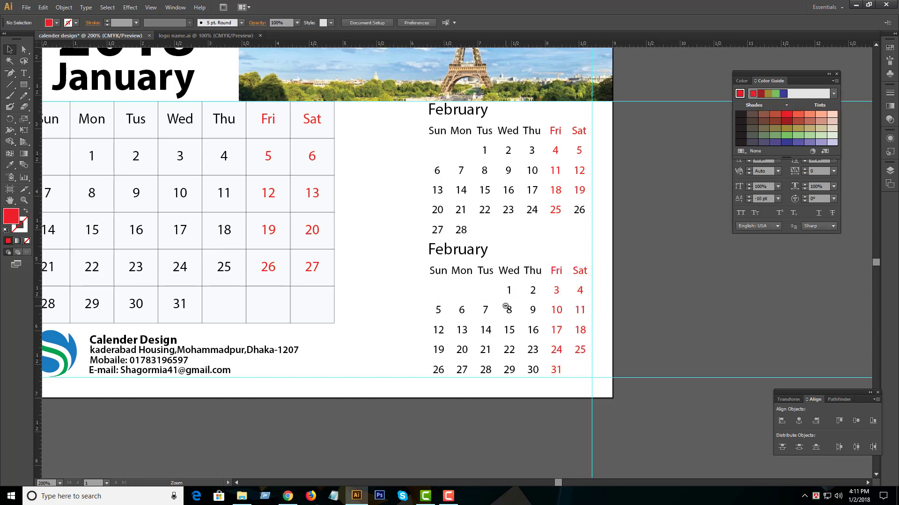
alt+click(505, 305)
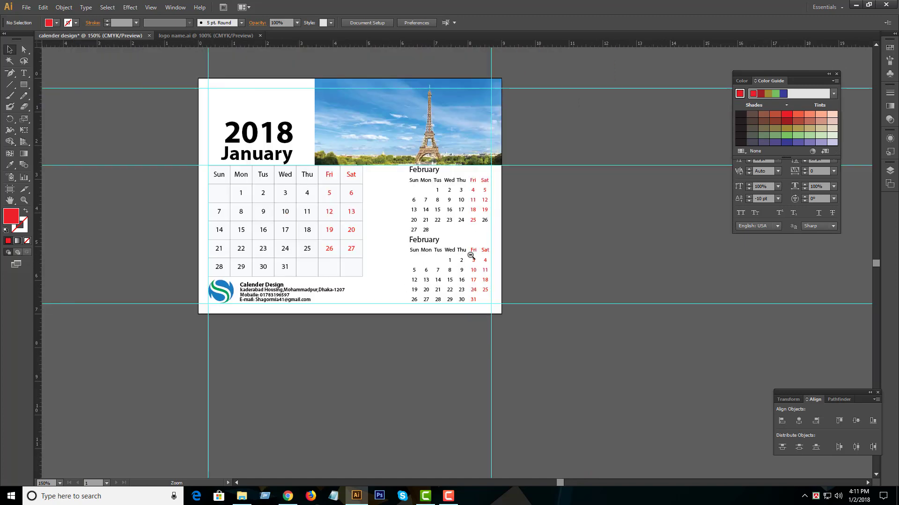
click(450, 238)
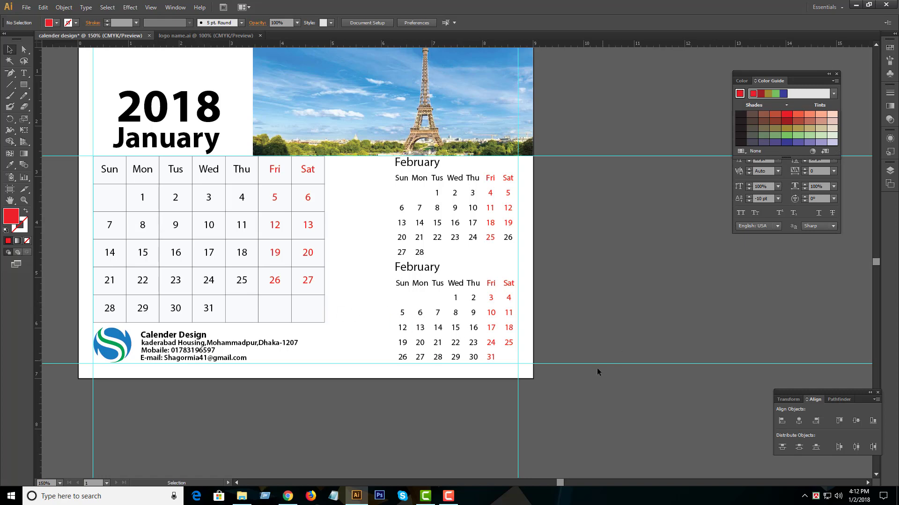
key(ctrl+minus)
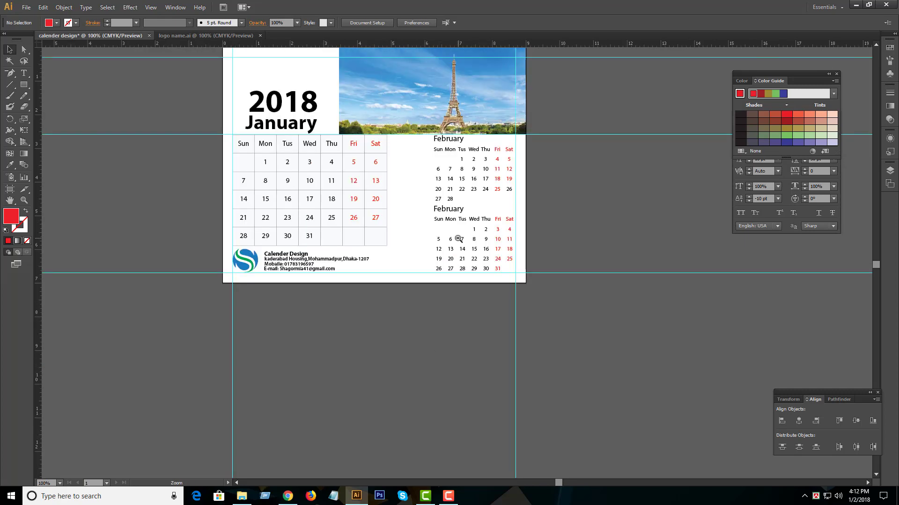
alt+click(459, 239)
click(420, 241)
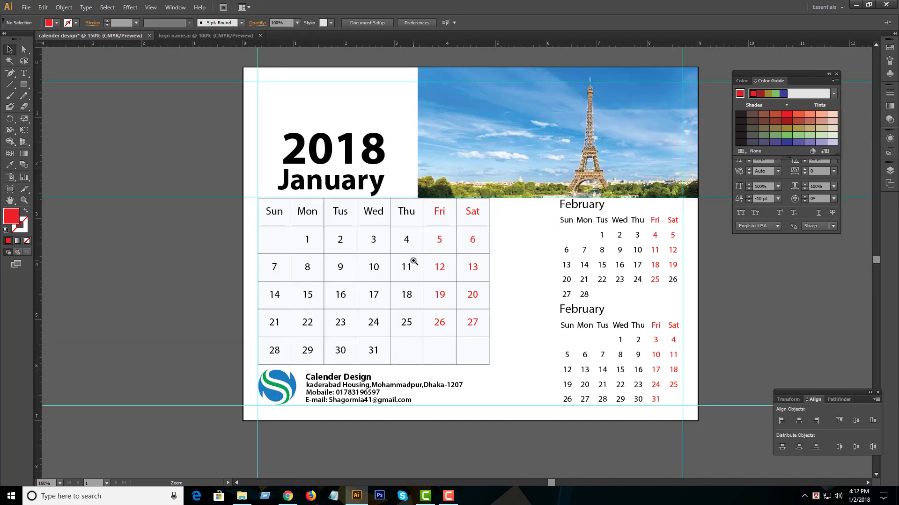
click(413, 261)
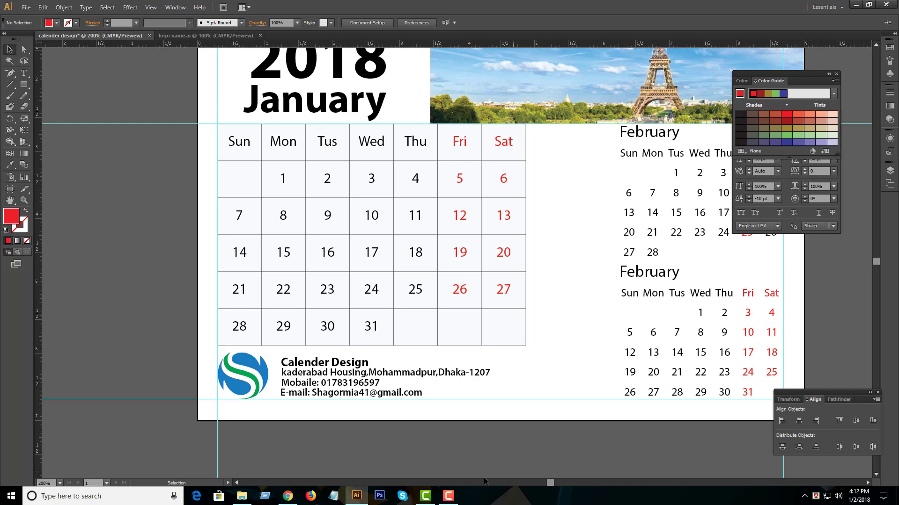
scroll(476, 284, up, 2)
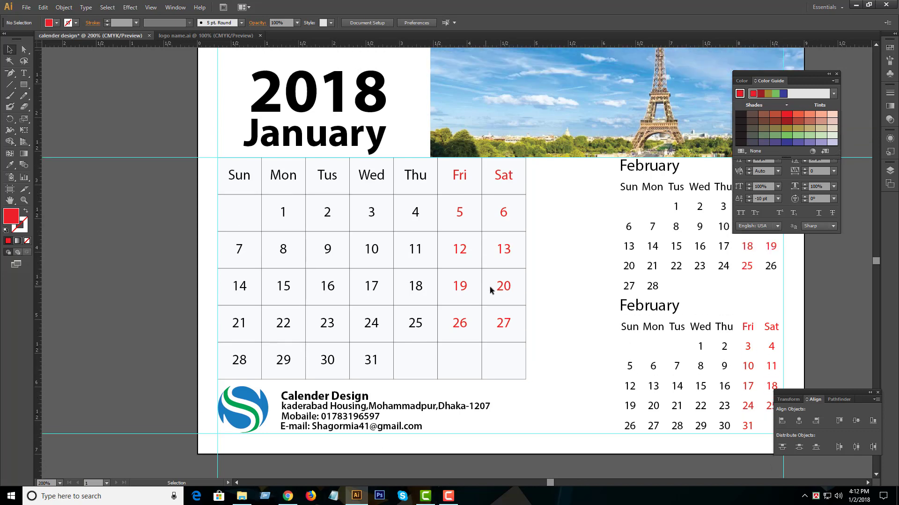
ctrl+alt+click(467, 295)
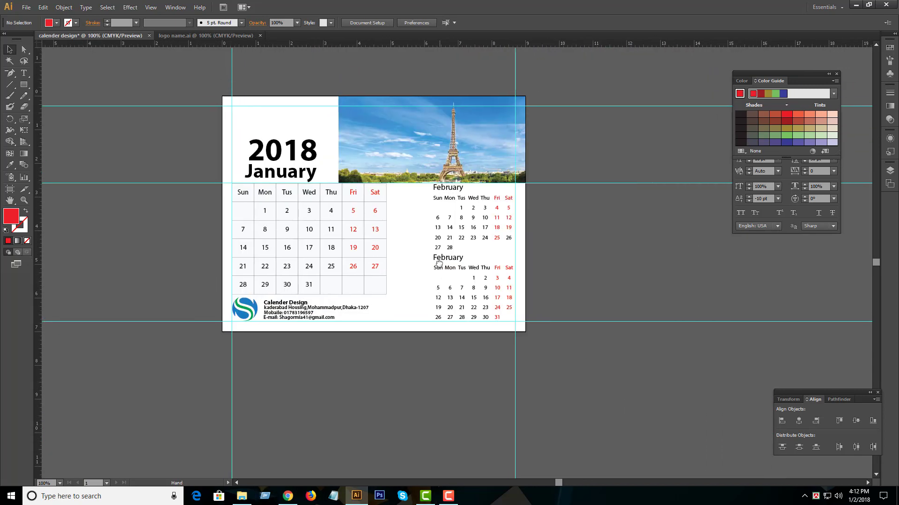
ctrl+click(439, 243)
ctrl+alt+click(452, 238)
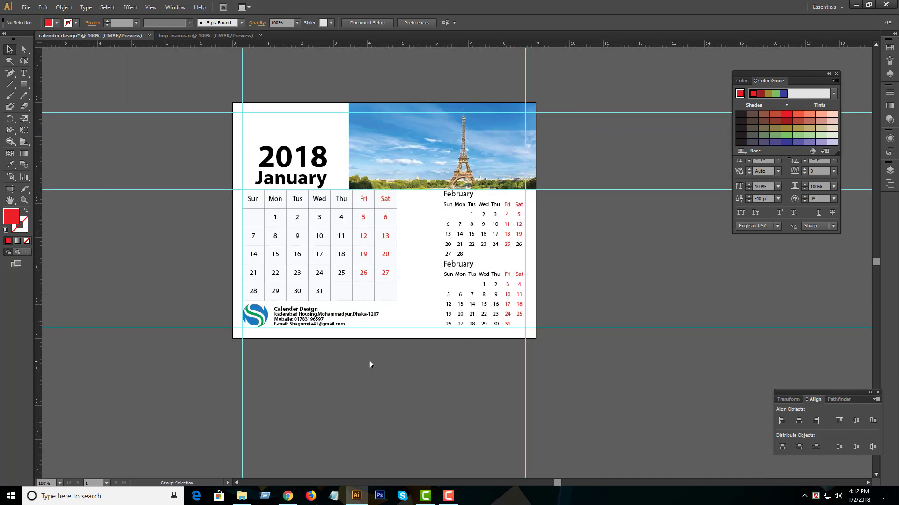
key(ctrl+a)
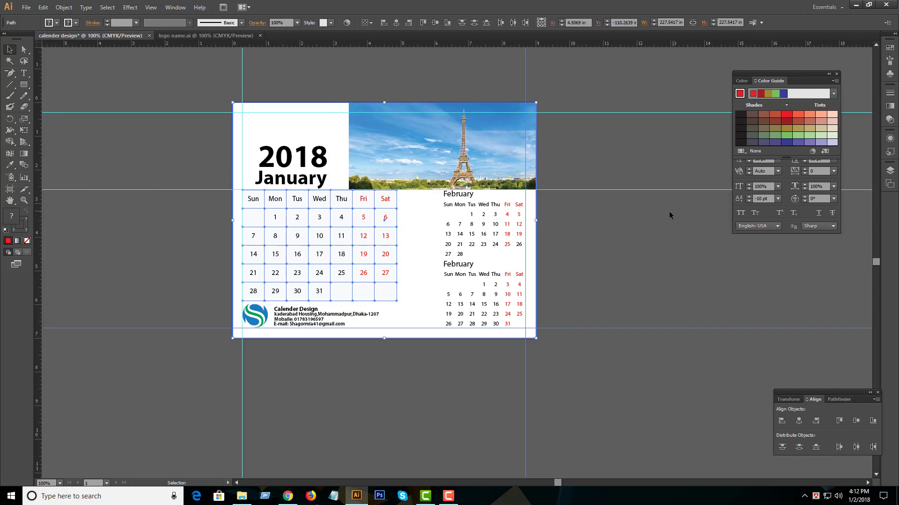
Step: Fill the page background rectangle light blue with 21% cyan
click(621, 230)
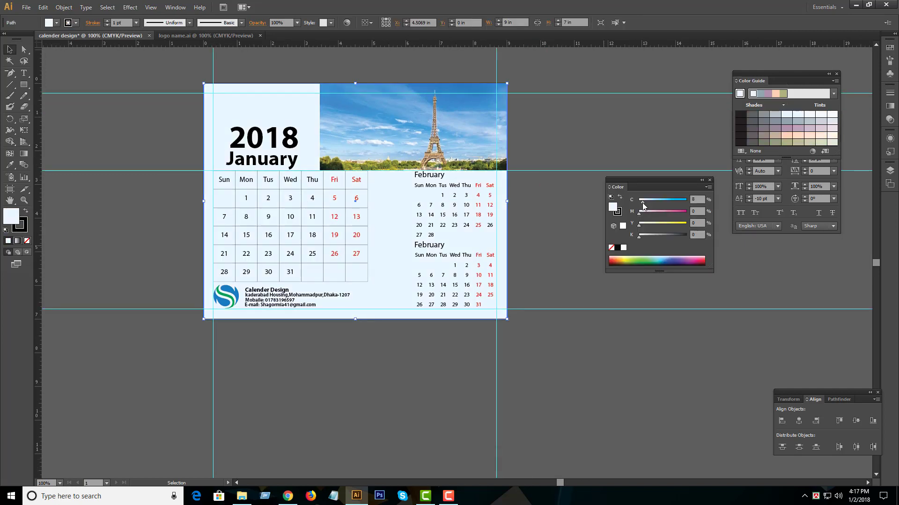
drag(639, 201, 648, 204)
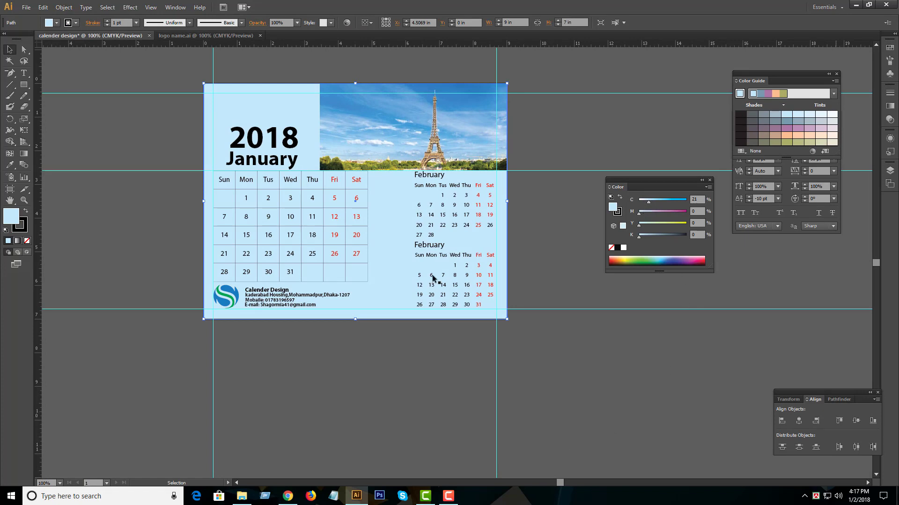
click(23, 49)
click(97, 75)
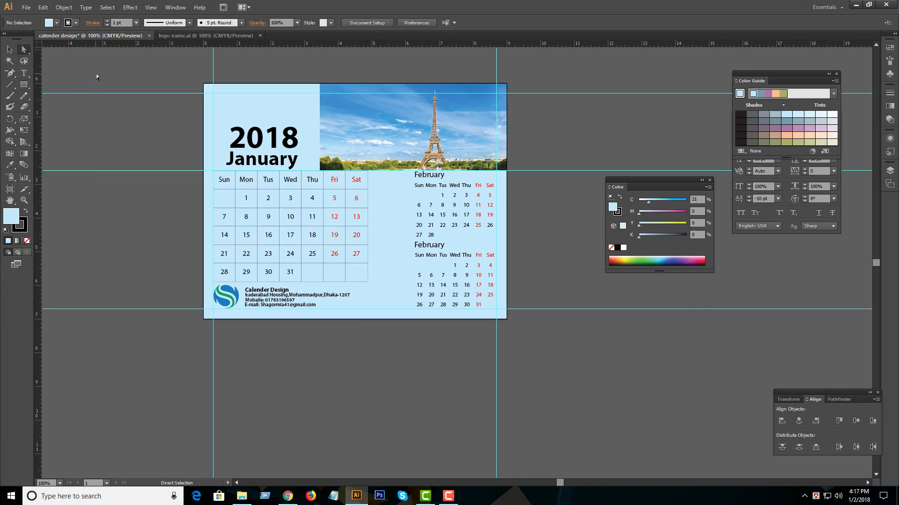
click(21, 85)
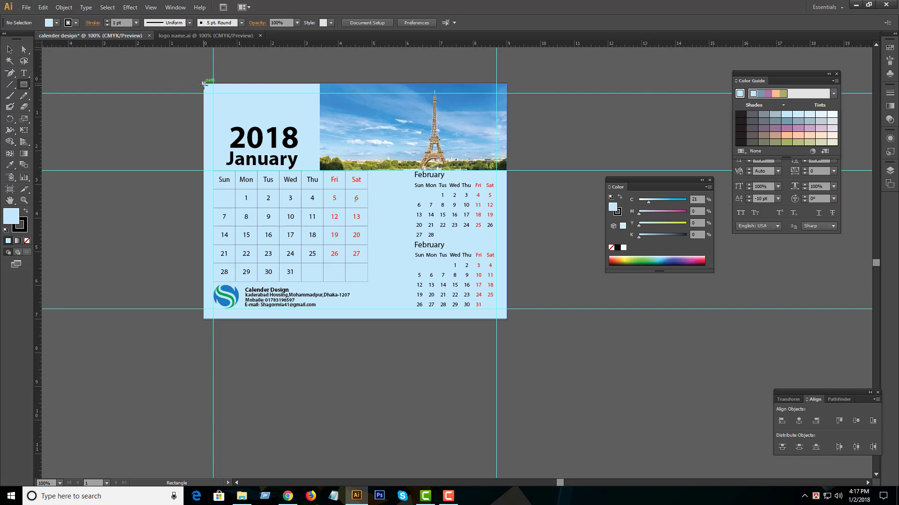
Step: Draw a stroke-free bar from the page's top-left corner above the 2018 title
mouse_move(203, 84)
mouse_down()
mouse_move(323, 93)
mouse_move(318, 98)
mouse_up()
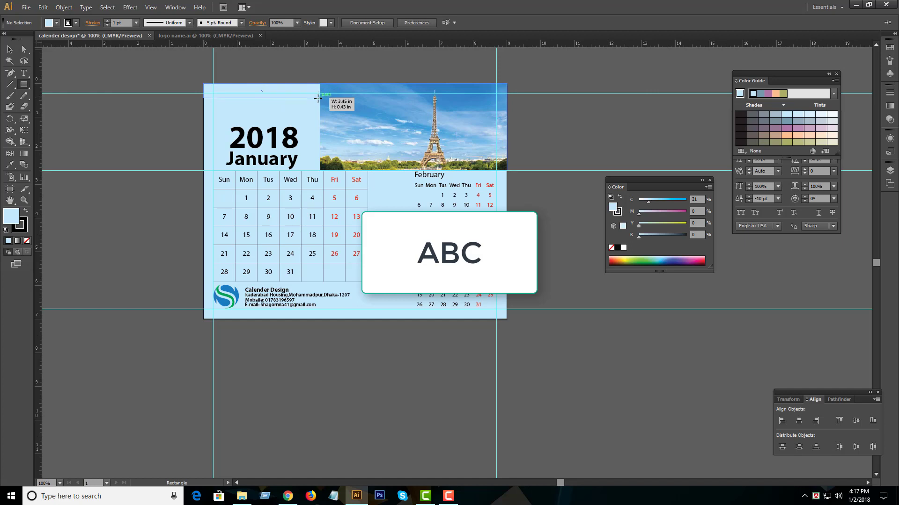
drag(317, 99, 319, 101)
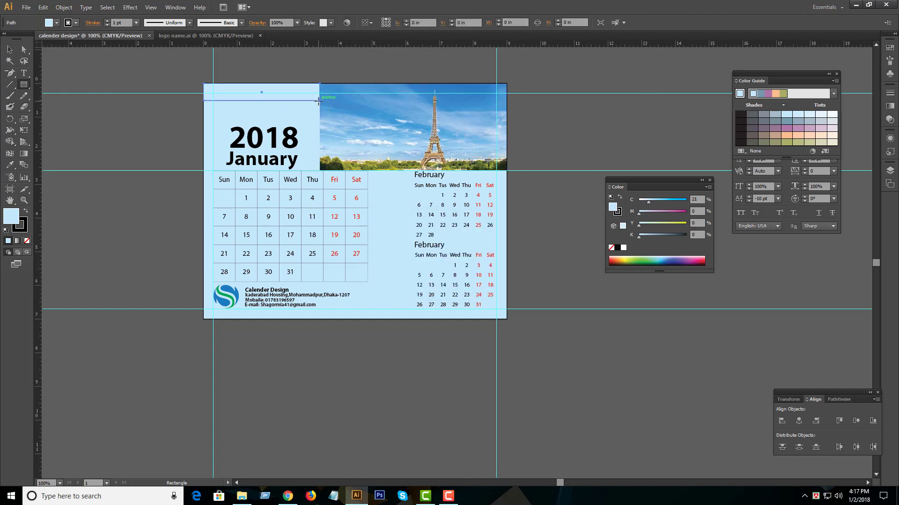
click(24, 227)
click(11, 216)
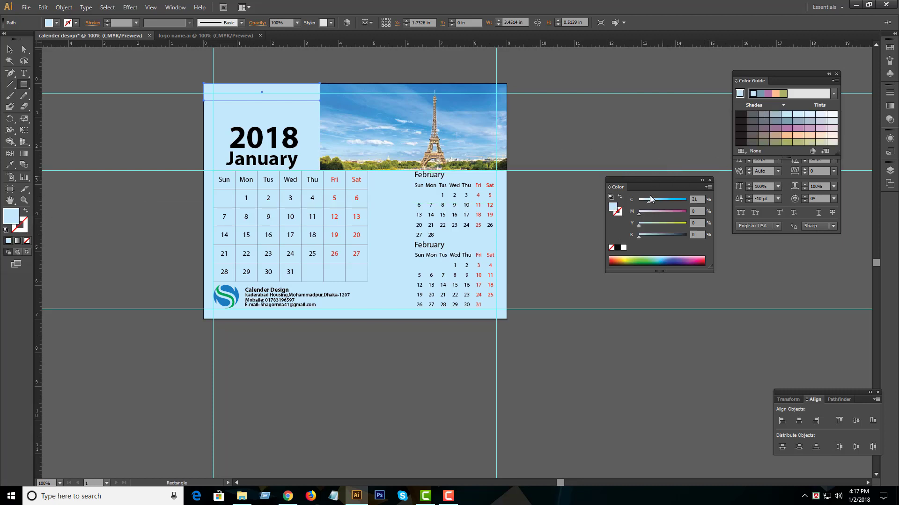
Step: Fill the bar green with 100% cyan and 94% yellow
drag(649, 201, 687, 202)
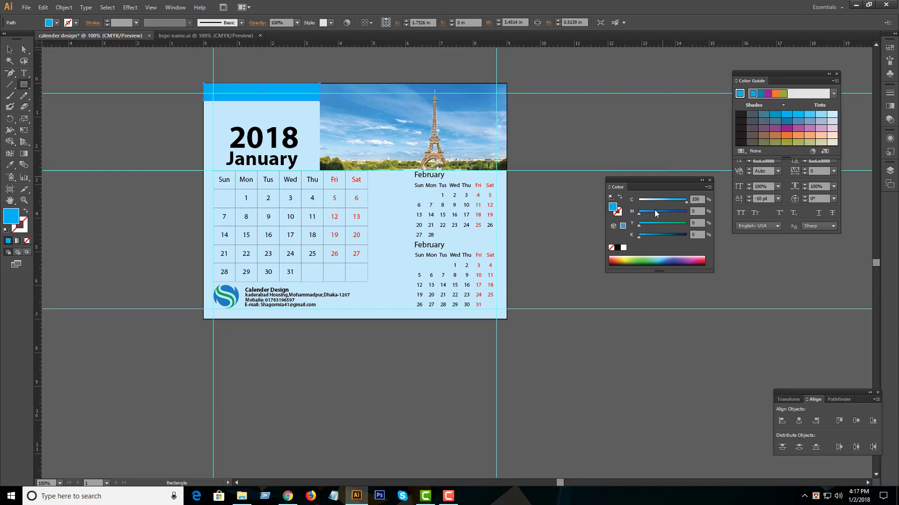
drag(640, 223, 676, 222)
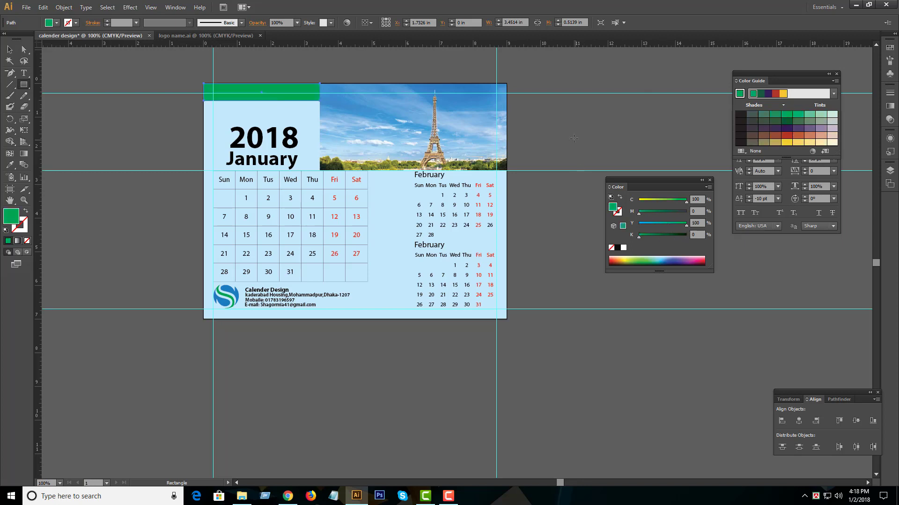
click(9, 49)
click(101, 84)
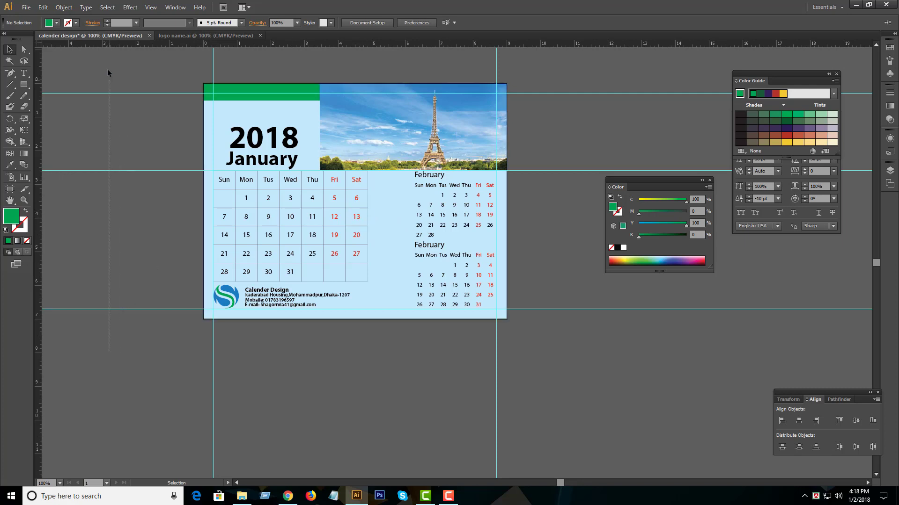
Step: Delete the horizontal and vertical guides, then zoom in on the calendar
drag(107, 73, 136, 140)
key(Delete)
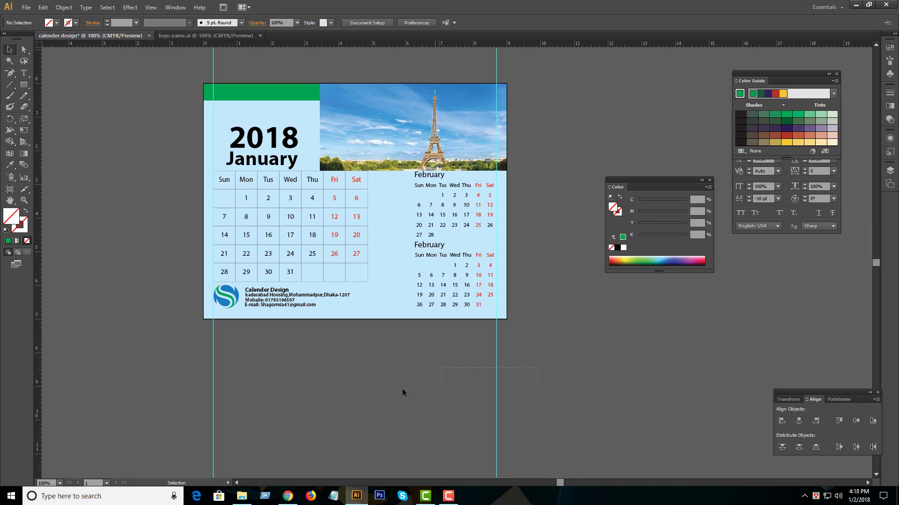
drag(195, 385, 176, 385)
key(Delete)
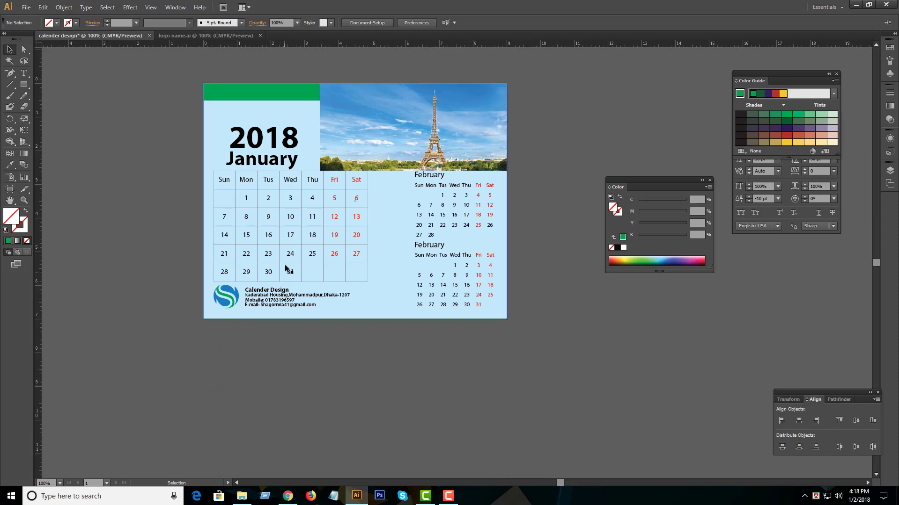
click(394, 233)
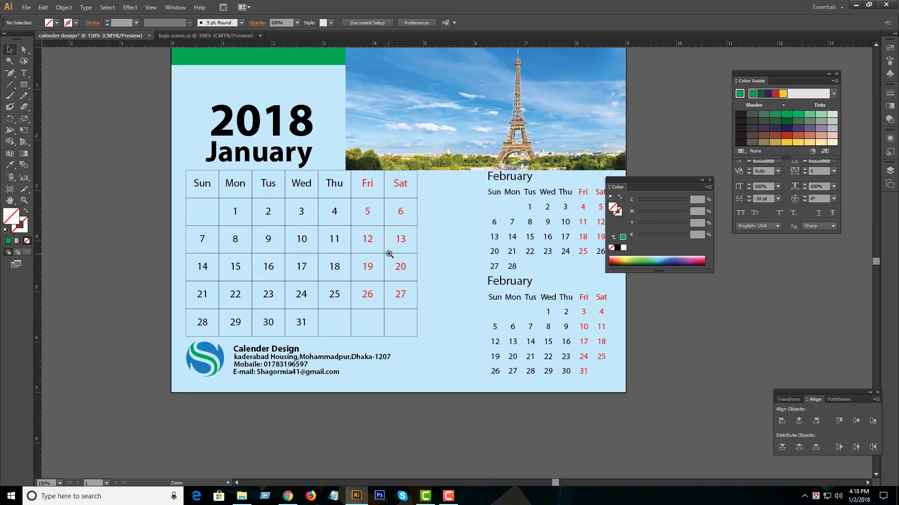